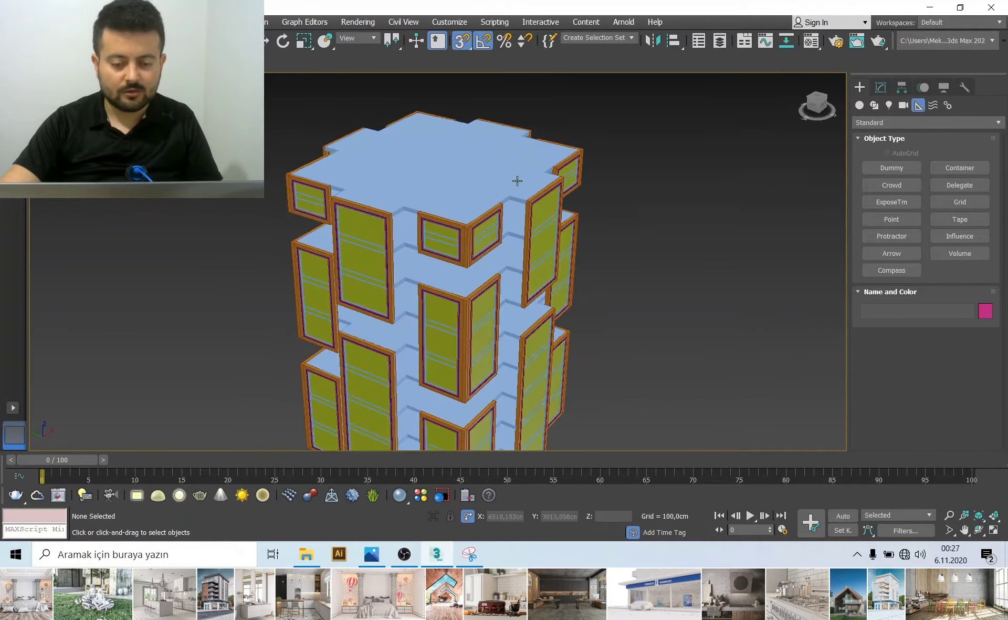
Look down on the building top and select the top slab Line009
middle_click_drag(515, 180, 434, 286, "alt")
scroll(434, 286, "up", 5)
left_click(357, 356)
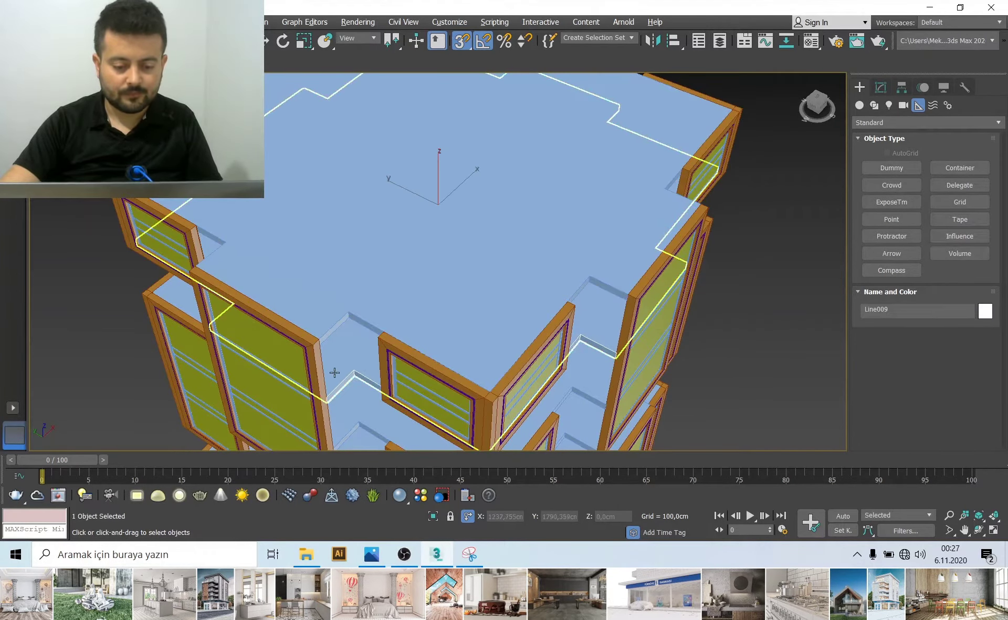
scroll(334, 372, "down", 3)
scroll(357, 372, "up", 1)
scroll(387, 371, "down", 2)
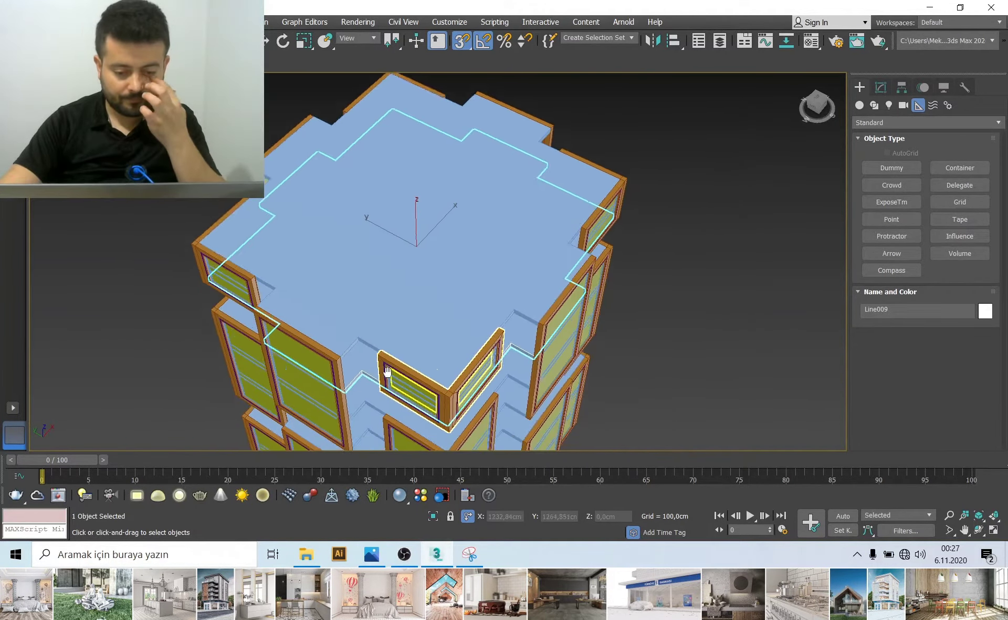
scroll(386, 371, "up", 3)
scroll(502, 428, "up", 3)
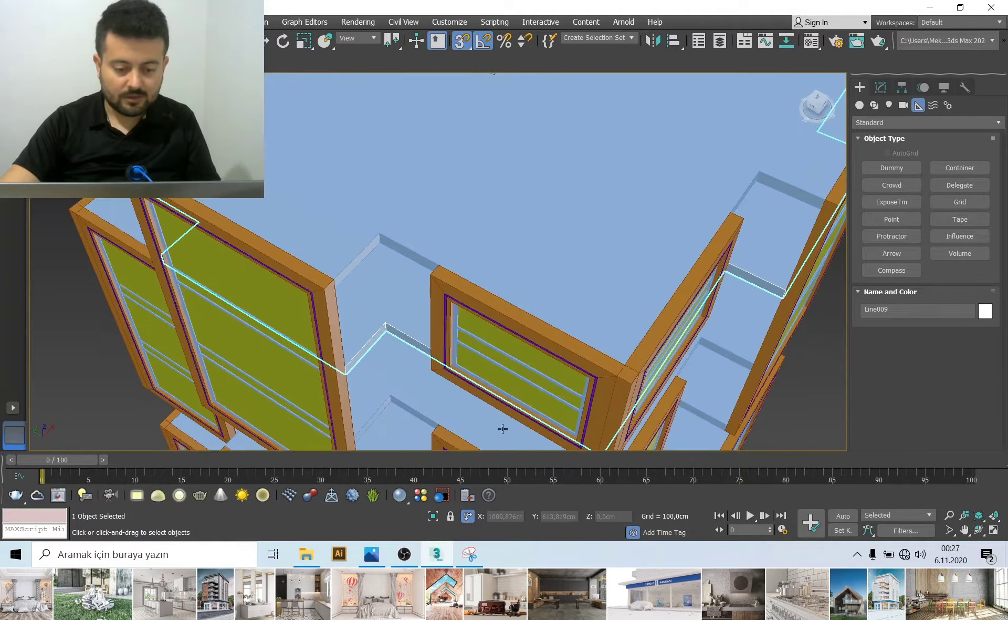
scroll(502, 428, "down", 3)
scroll(372, 258, "down", 2)
scroll(383, 338, "up", 3)
Isolate floor slab Line001 together with its left and right window frames
left_click(386, 352)
scroll(385, 354, "up", 3)
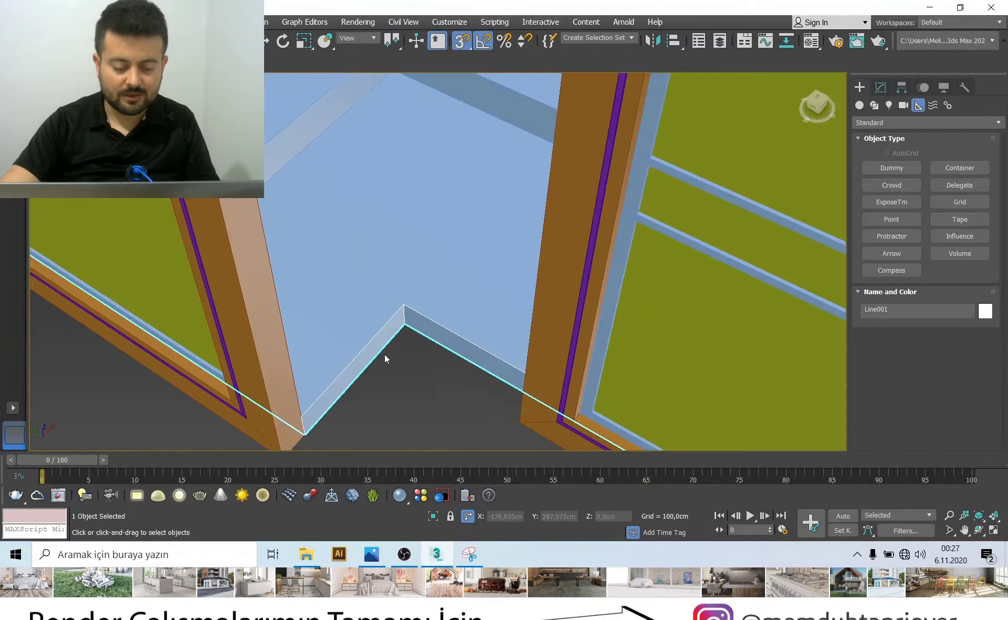
left_click(298, 412, "ctrl")
left_click(536, 403, "ctrl")
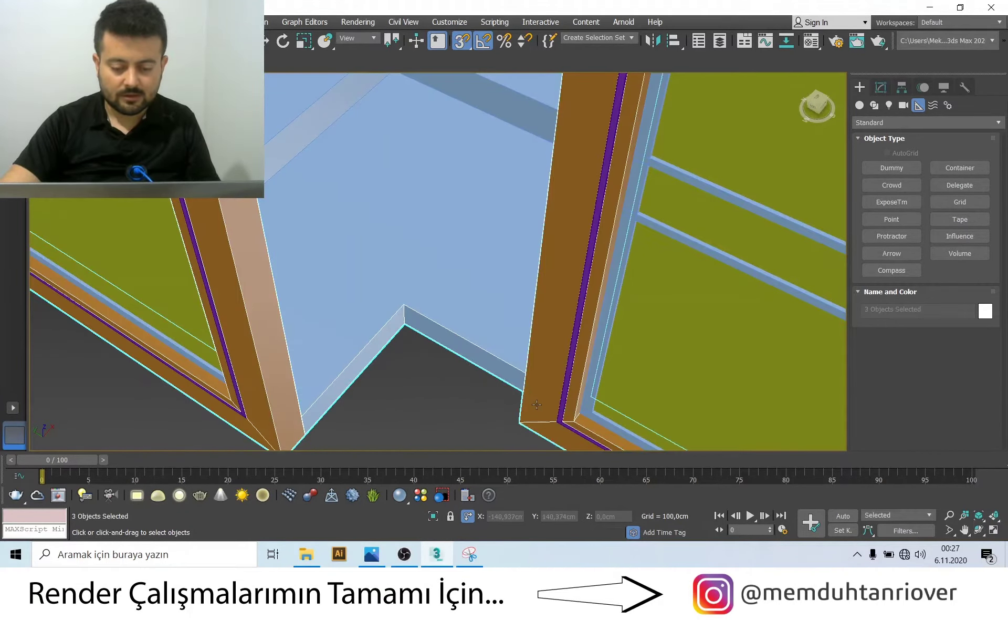
left_click(433, 515)
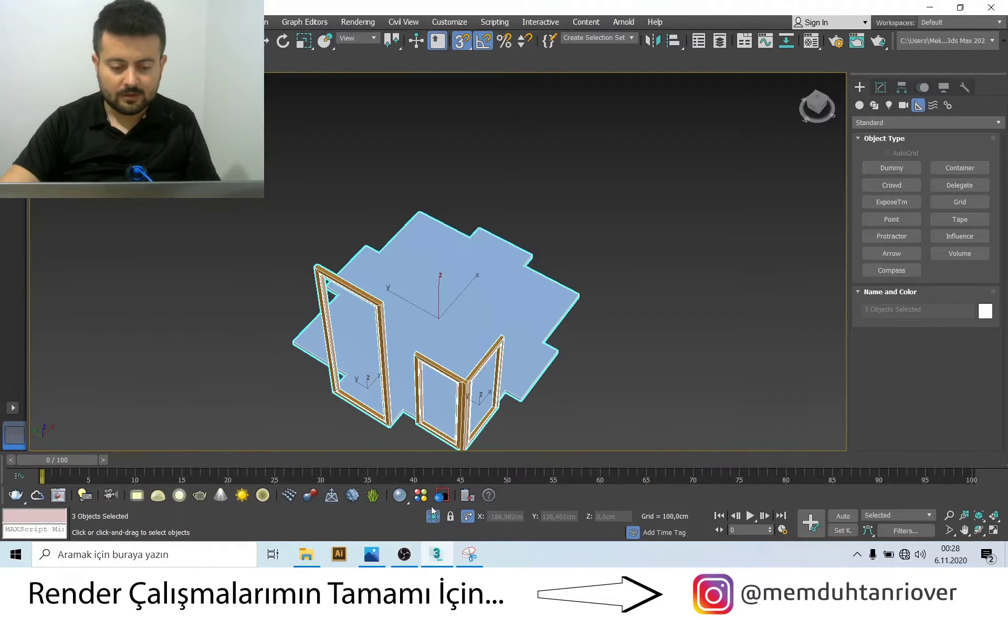
middle_click_drag(399, 341, 302, 320, "alt")
Clear the selection and switch to the four-view layout, zooming in on the plan
left_click(303, 320)
key("alt+w")
key("alt+w")
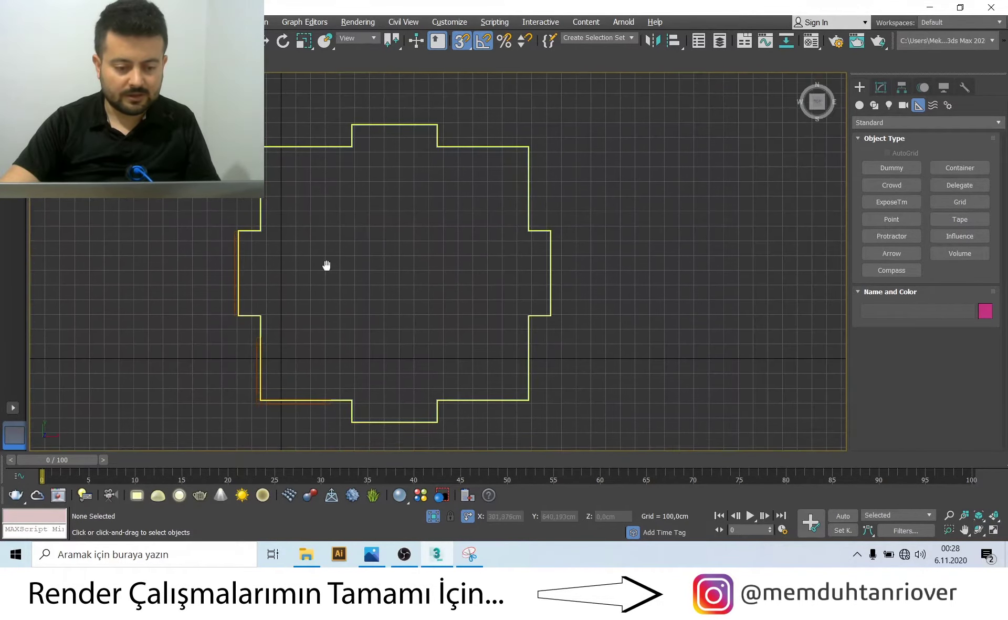
scroll(241, 284, "up", 3)
scroll(229, 275, "up", 2)
scroll(230, 275, "up", 2)
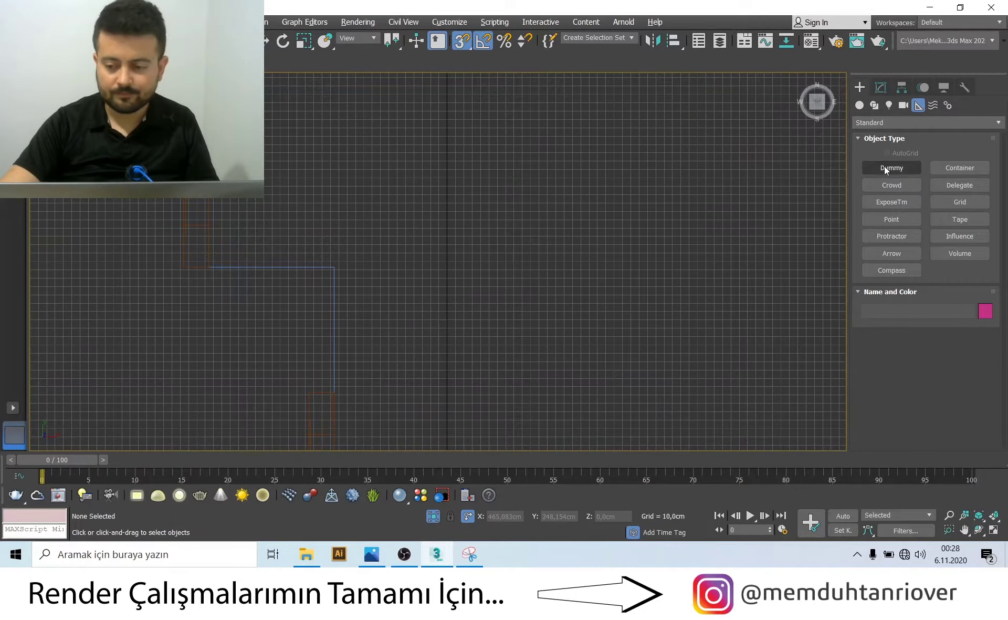
Create Box065 over the floor plan, about 56 by 153 cm and 20 cm high
left_click(859, 105)
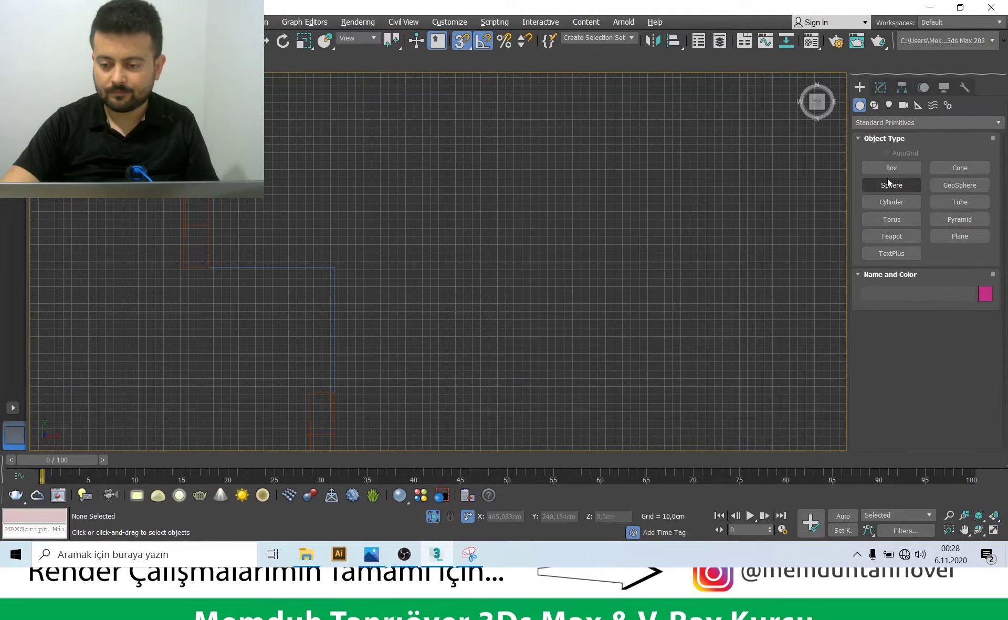
left_click(891, 168)
scroll(299, 262, "up", 2)
scroll(259, 286, "up", 1)
left_click_drag(233, 296, 481, 220)
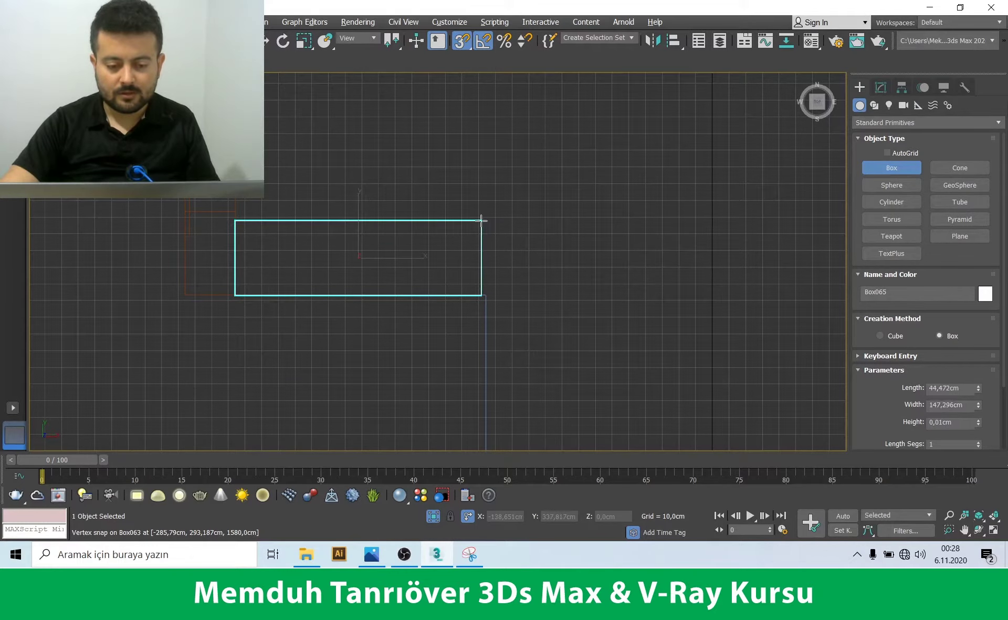
left_click_drag(481, 213, 491, 200)
left_click(494, 171)
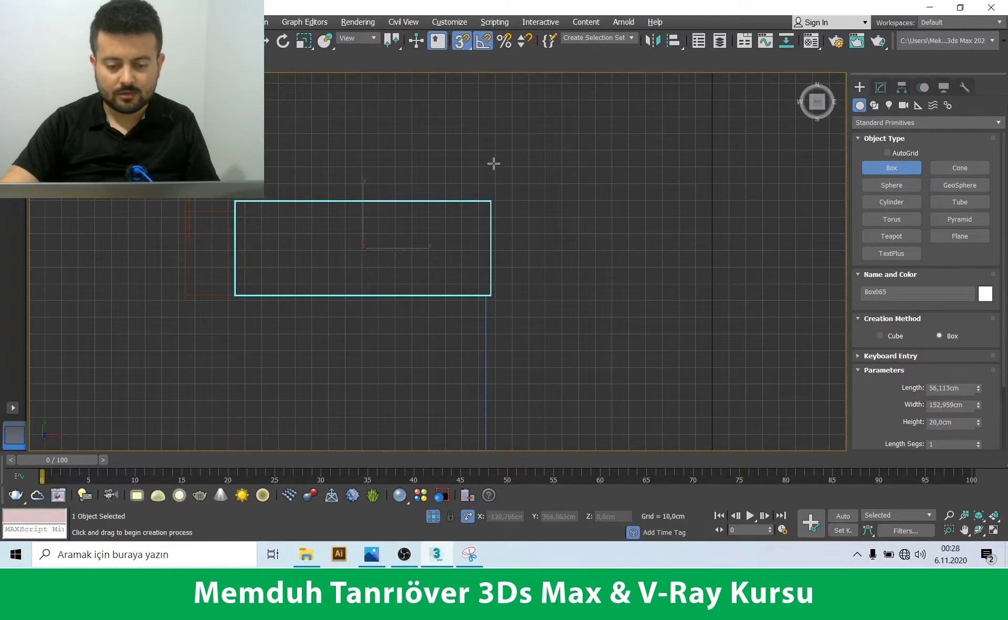
right_click(483, 231)
Reframe the views with Box065 under the Move tool and start aligning it
key("alt+w")
key("alt+w")
scroll(488, 371, "up", 5)
scroll(415, 353, "down", 3)
scroll(415, 352, "down", 3)
key("w")
scroll(415, 295, "down", 2)
scroll(441, 238, "down", 3)
left_click(670, 47)
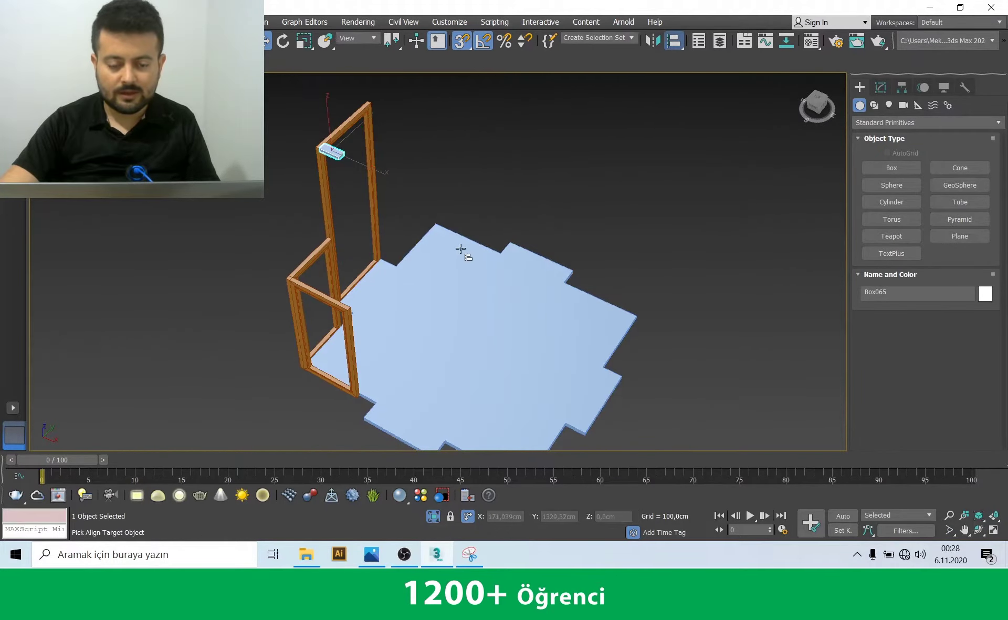
Align Box065's minimum Z position onto the floor slab
left_click(462, 311)
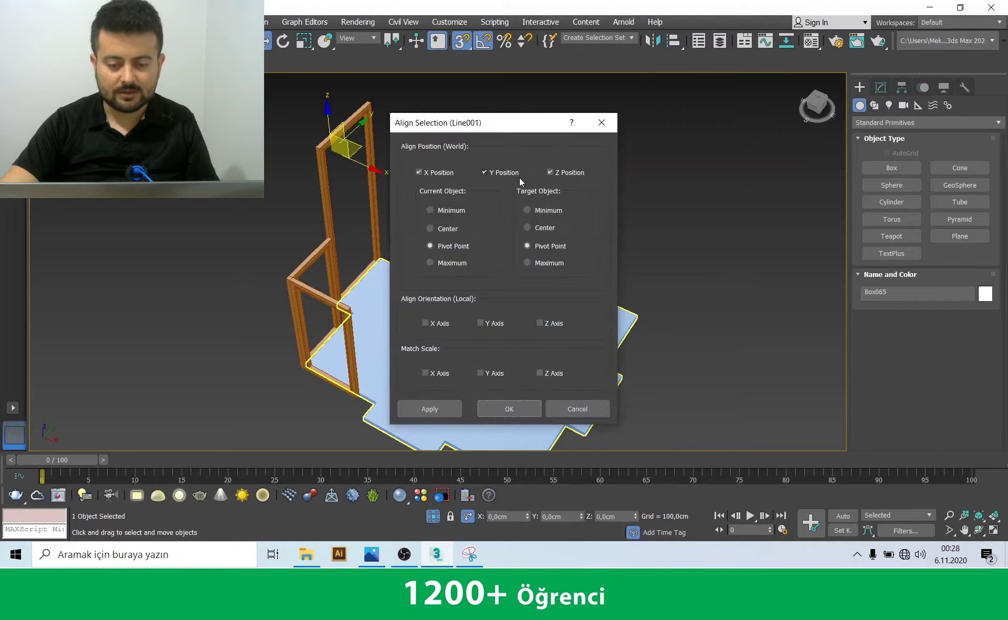
left_click(448, 211)
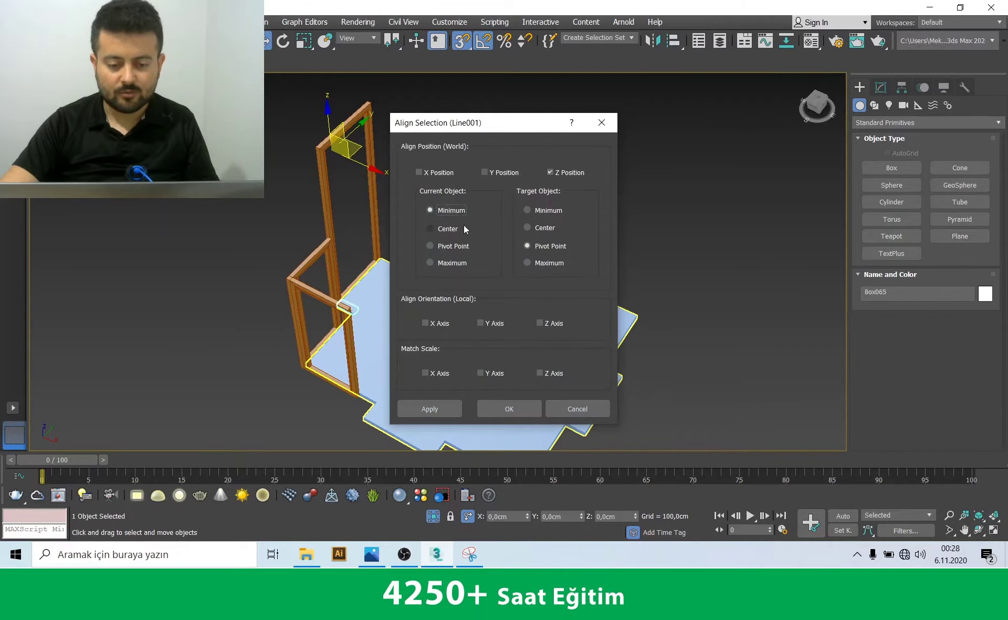
left_click(535, 410)
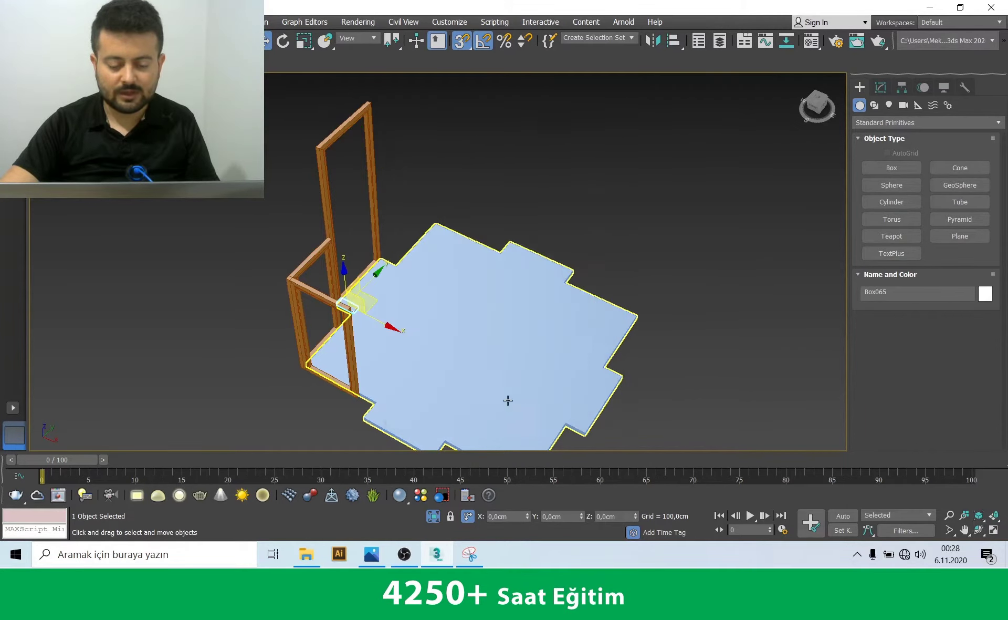
middle_click_drag(509, 399, 336, 326, "alt")
scroll(336, 325, "up", 5)
scroll(309, 335, "up", 3)
key("alt+w")
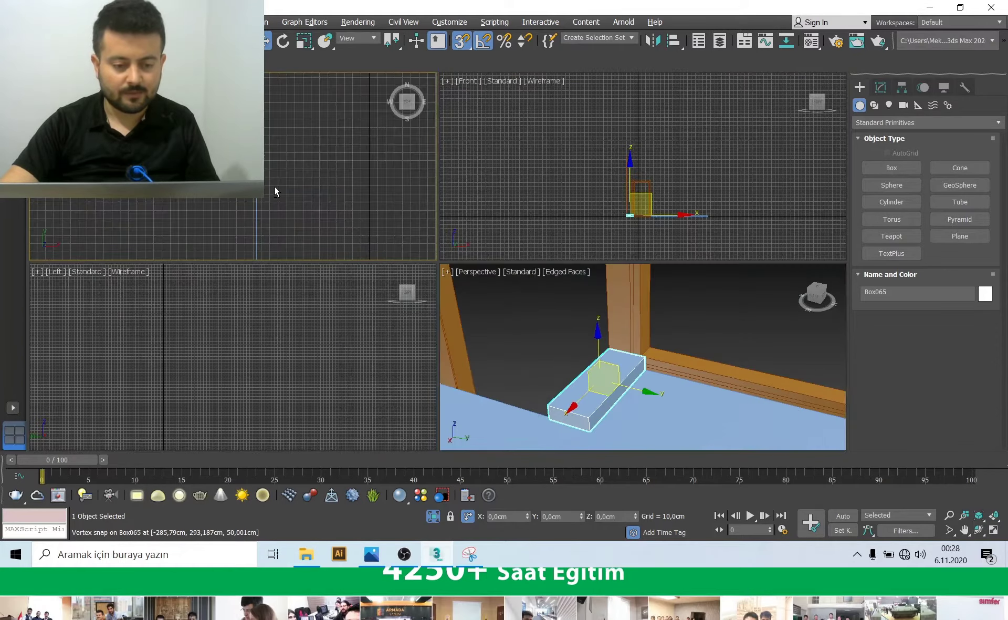
key("alt+w")
key("alt+w")
Set Box065's Length to 25 cm and inspect the narrowed box
left_click(881, 89)
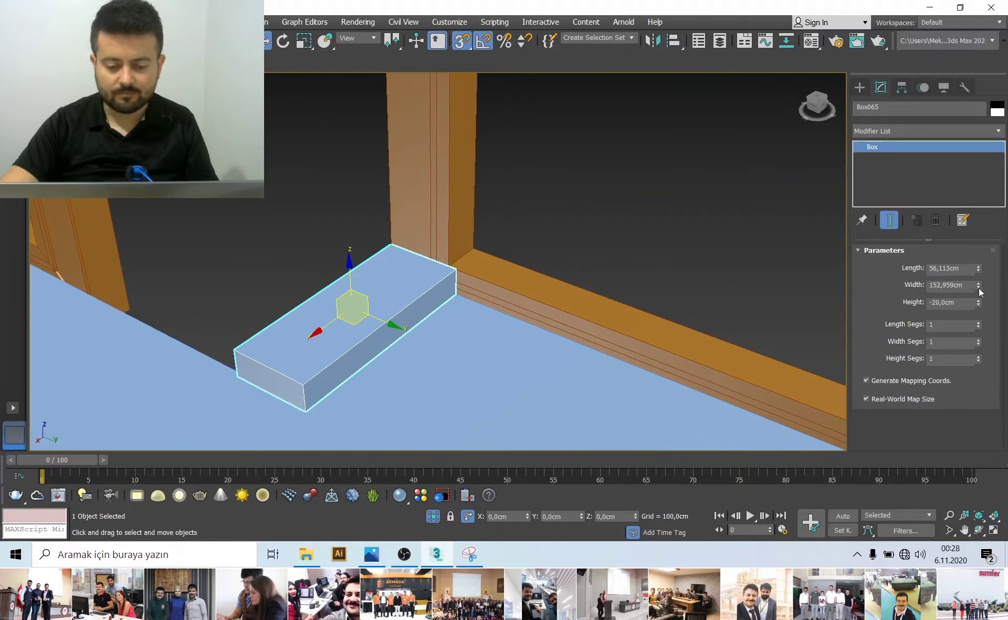
mouse_move(978, 293)
left_mouse_down()
mouse_move(979, 270)
mouse_move(978, 288)
left_mouse_up()
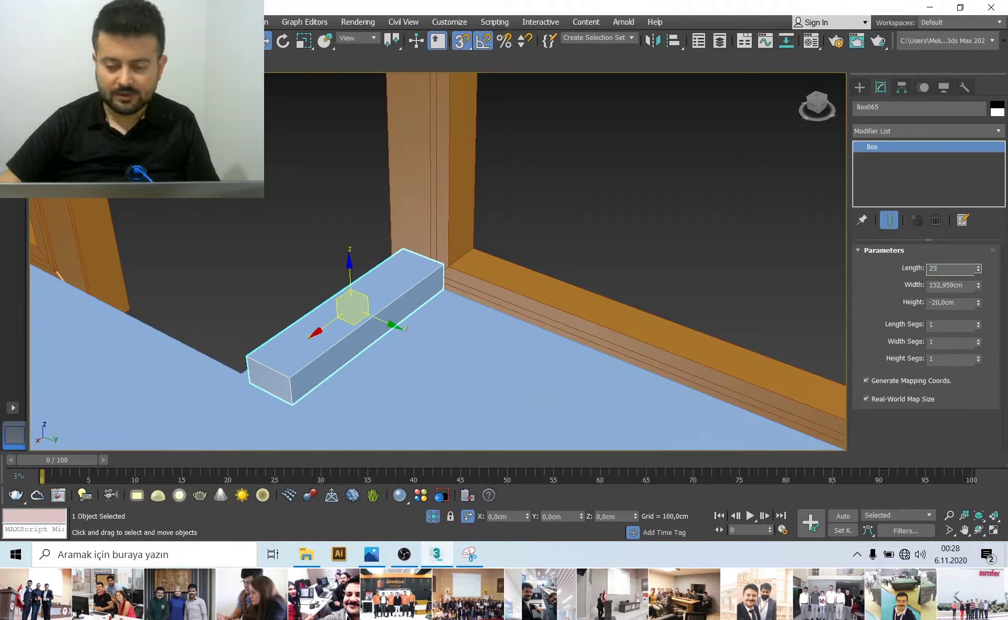
key("Return")
mouse_move(581, 276)
middle_mouse_down("alt")
mouse_move(419, 274)
mouse_move(304, 322)
mouse_move(317, 279)
mouse_move(244, 267)
middle_mouse_up("alt")
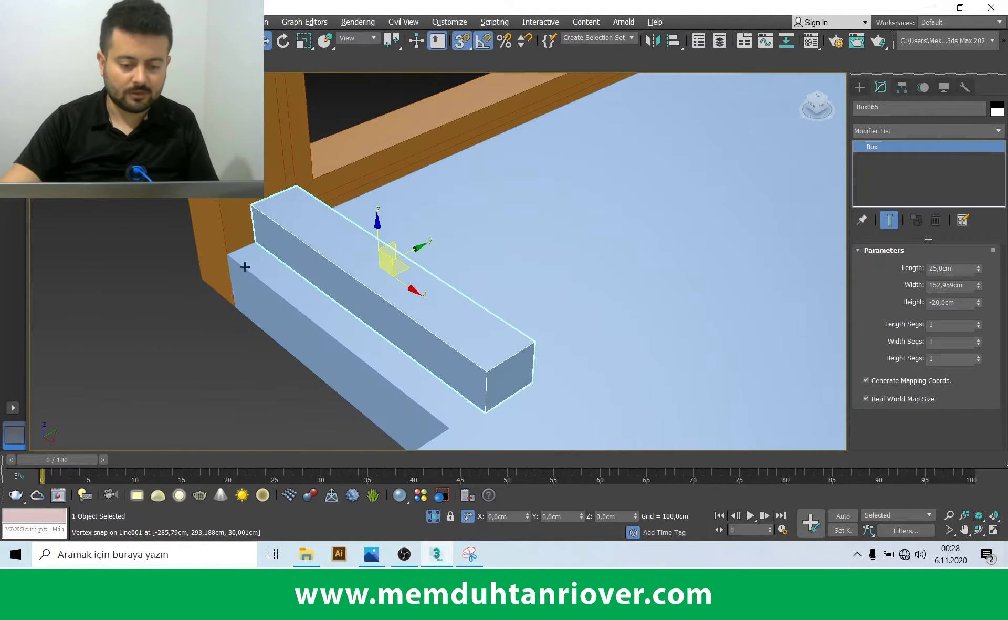
scroll(245, 267, "up", 3)
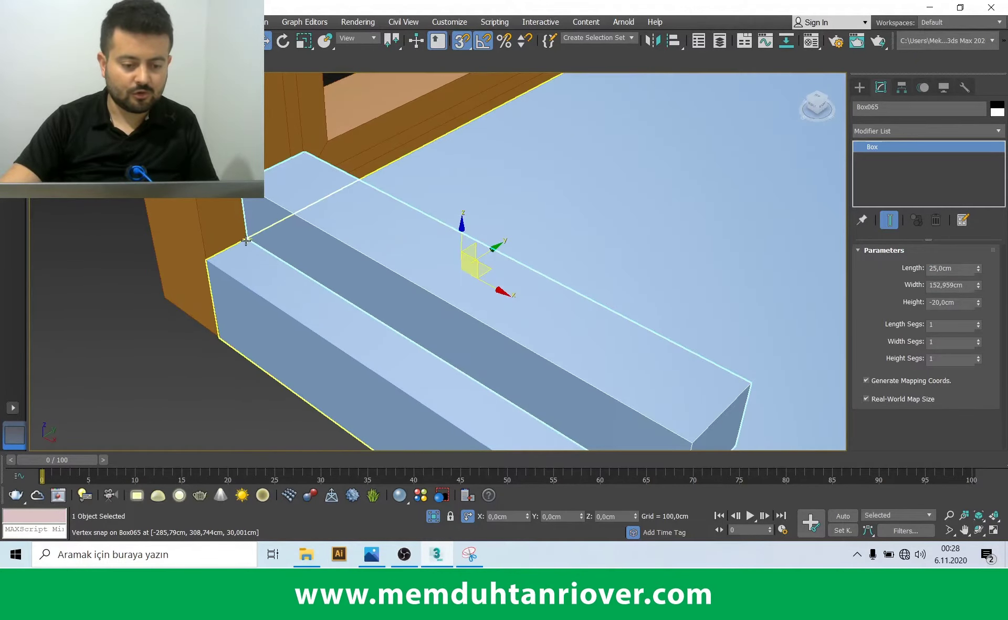
scroll(250, 237, "up", 2)
scroll(273, 252, "down", 5)
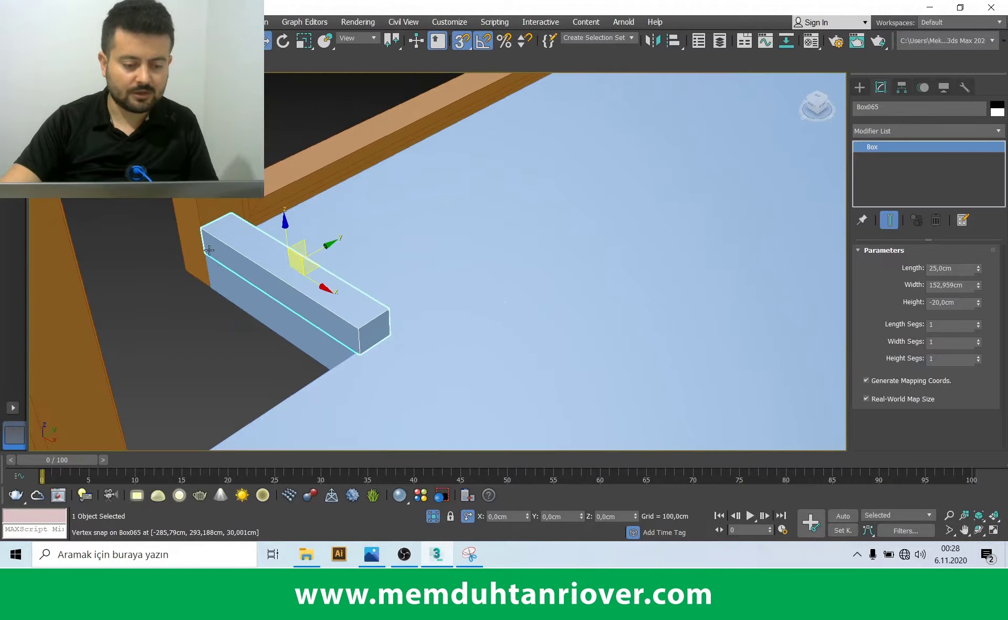
scroll(294, 262, "up", 1)
scroll(354, 365, "up", 4)
right_click(525, 255)
mouse_move(465, 398)
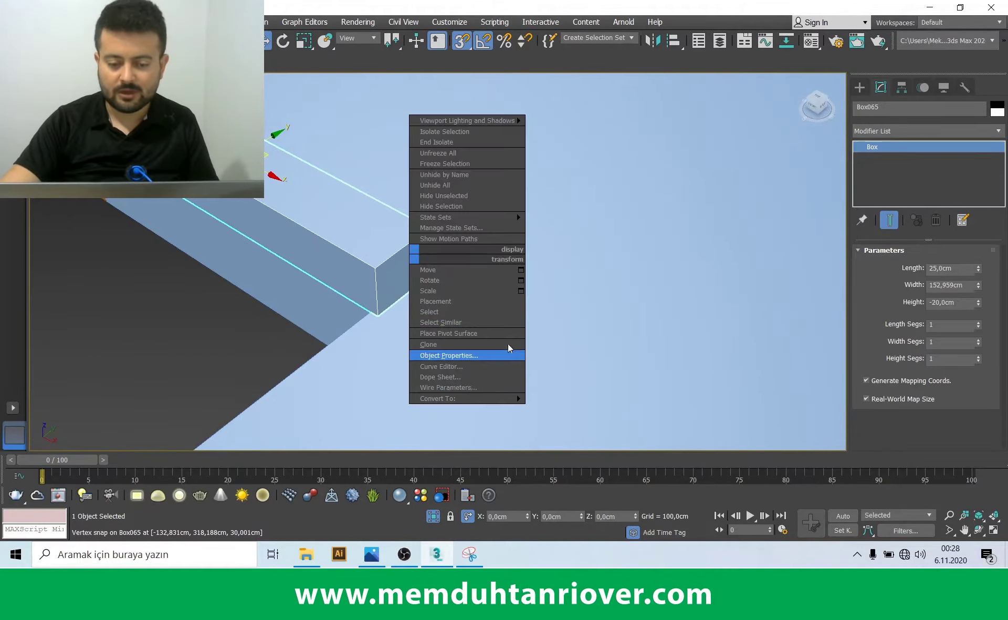
Convert Box065 to Editable Poly and extrude its end face by 25 cm
left_click(583, 409)
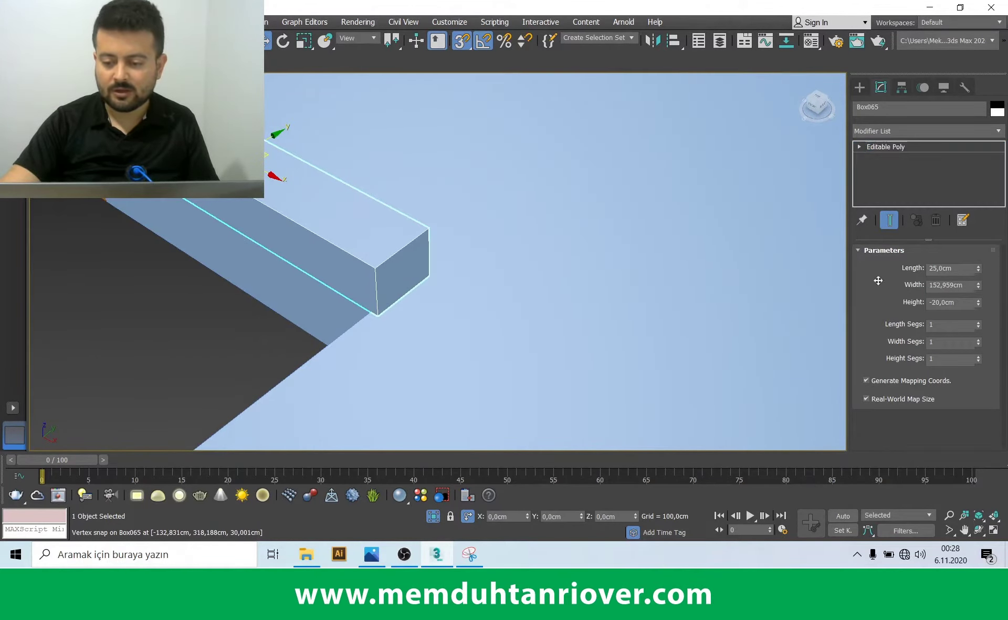
left_click(932, 268)
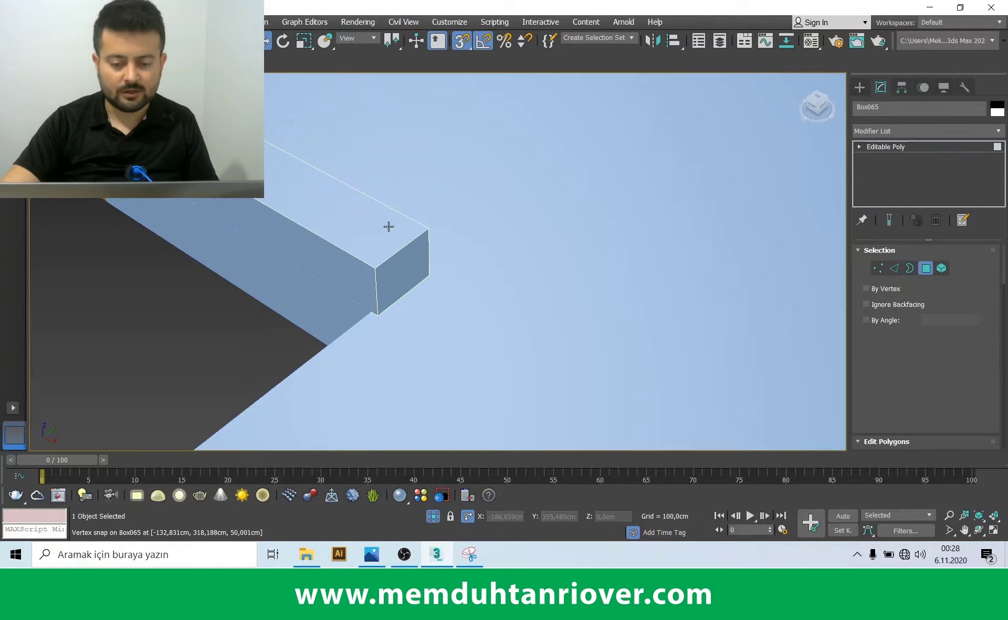
left_click(396, 275)
scroll(917, 371, "down", 5)
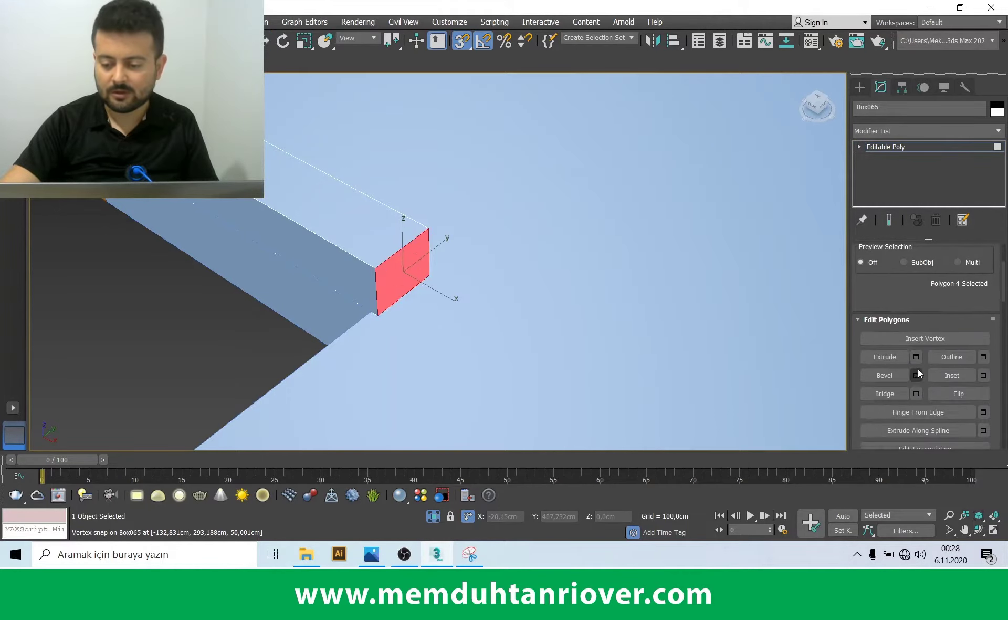
double_click(466, 286)
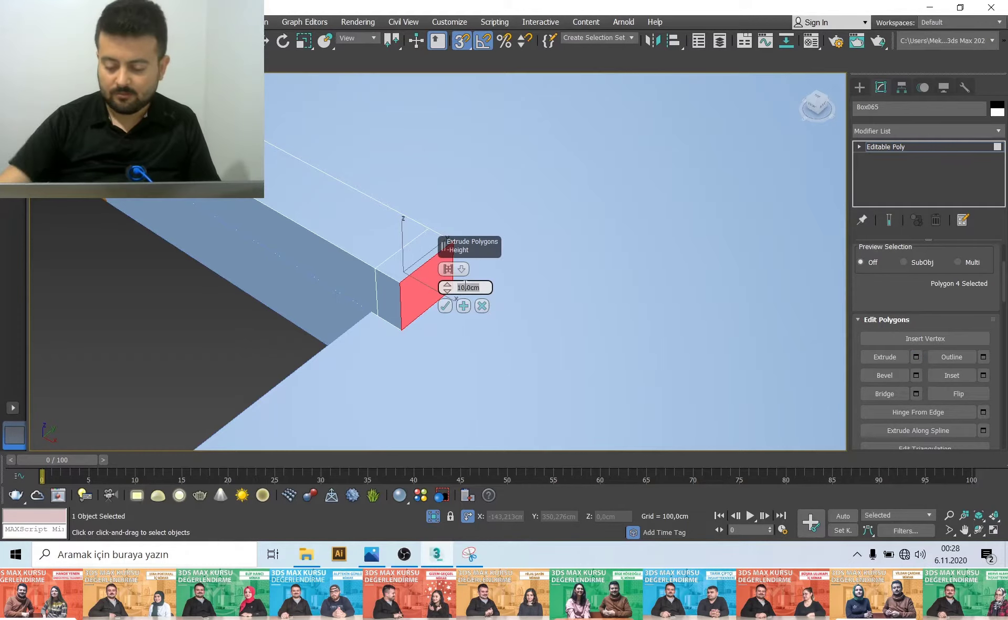
key("Return")
left_click(444, 306)
middle_click_drag(443, 308, 373, 308, "alt")
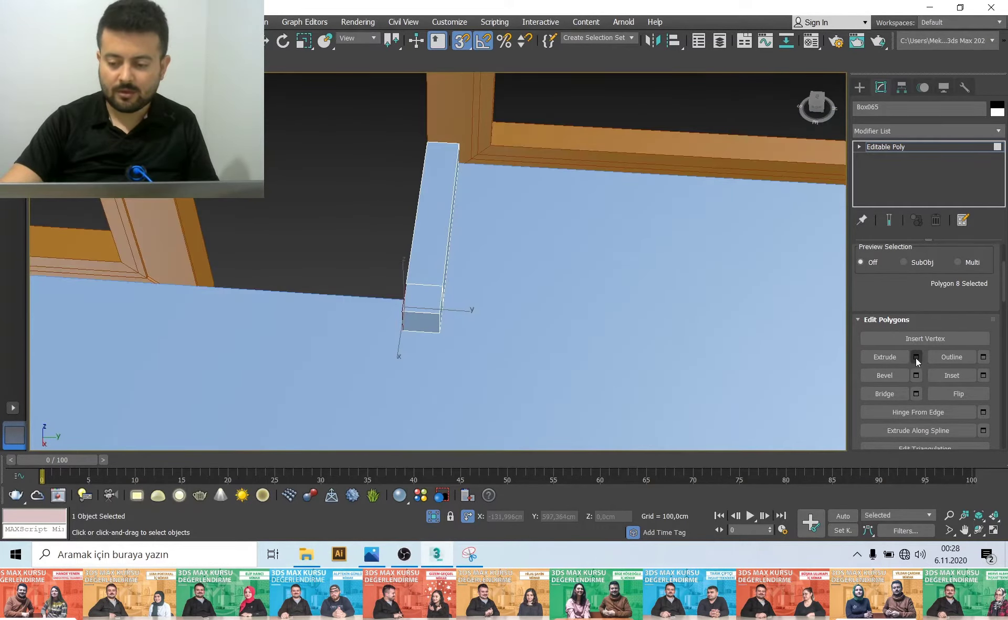
Extrude the same end face a further 50 cm
key("shift+e")
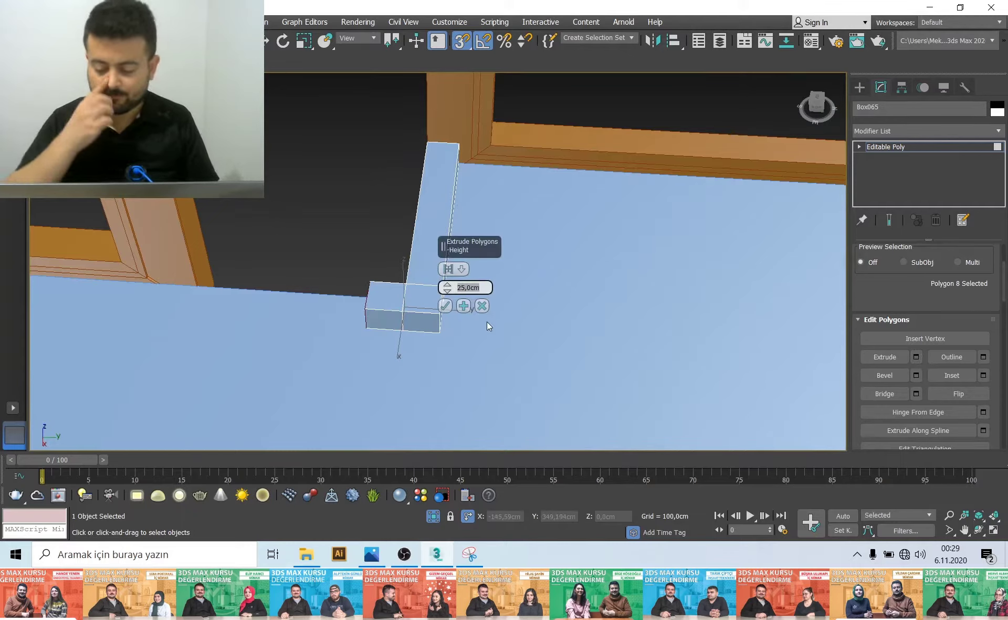
type("50")
key("Return")
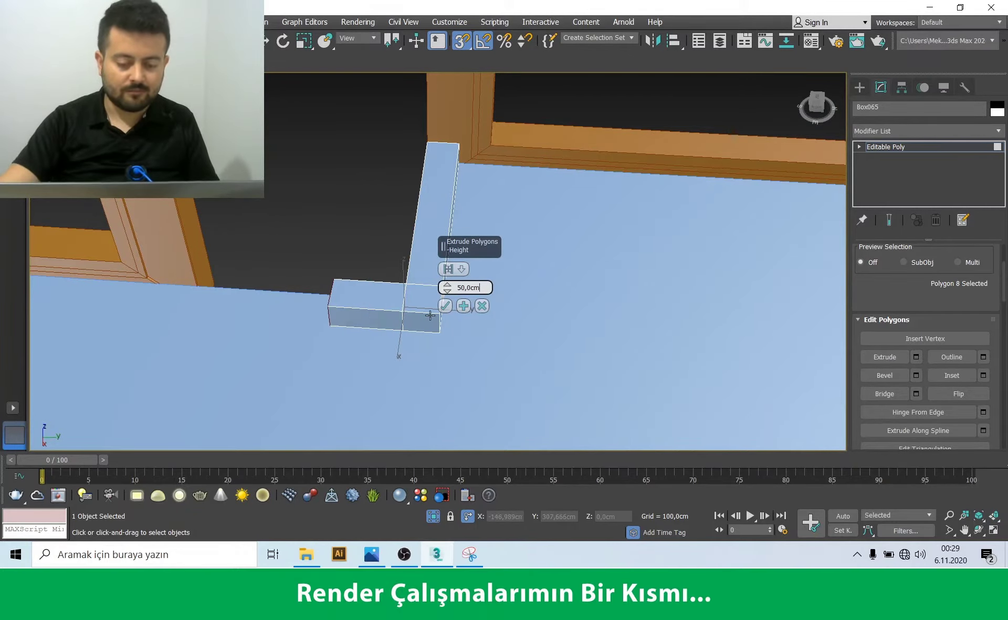
left_click(446, 306)
mouse_move(449, 307)
middle_mouse_down("alt")
mouse_move(432, 270)
mouse_move(390, 258)
middle_mouse_up("alt")
scroll(431, 269, "up", 3)
Select Box065's end vertices and snap-move them onto the window frame edge
key("1")
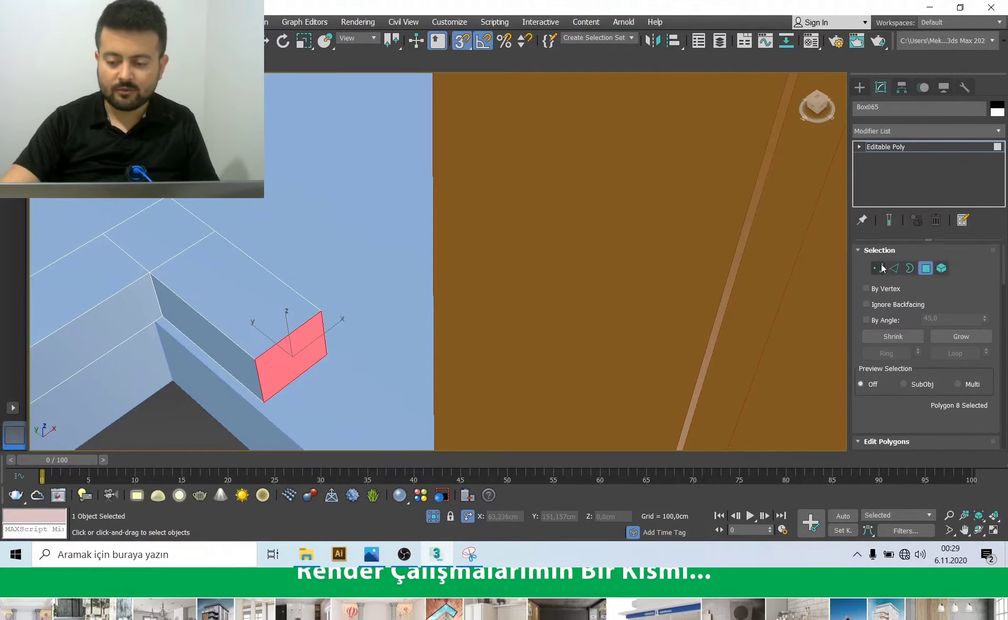
left_click_drag(231, 131, 404, 359)
left_click(320, 350)
scroll(337, 342, "up", 3)
key("w")
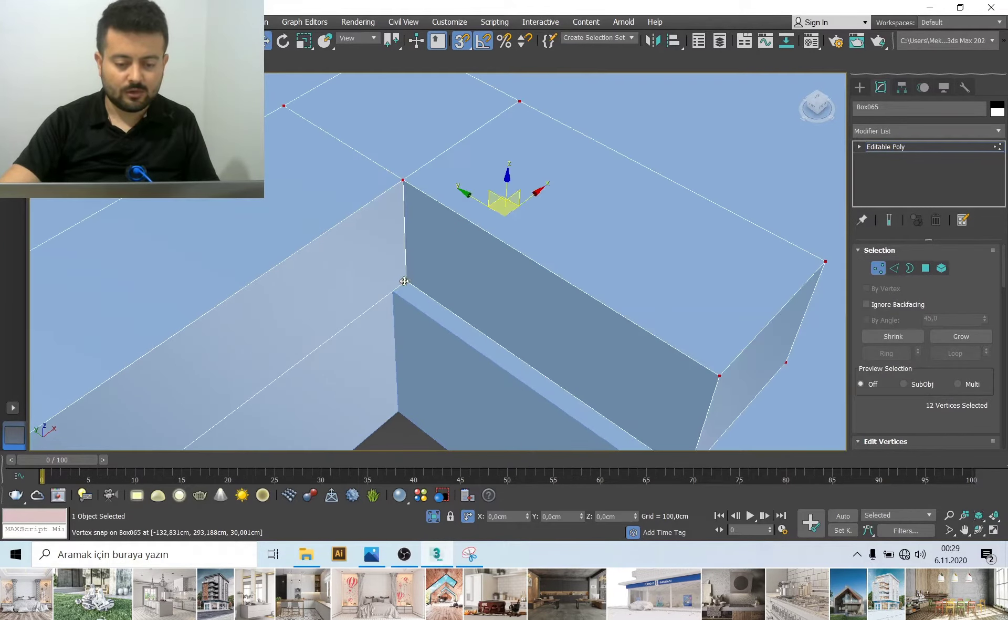
left_click_drag(404, 281, 398, 285)
scroll(386, 296, "down", 3)
scroll(418, 330, "up", 2)
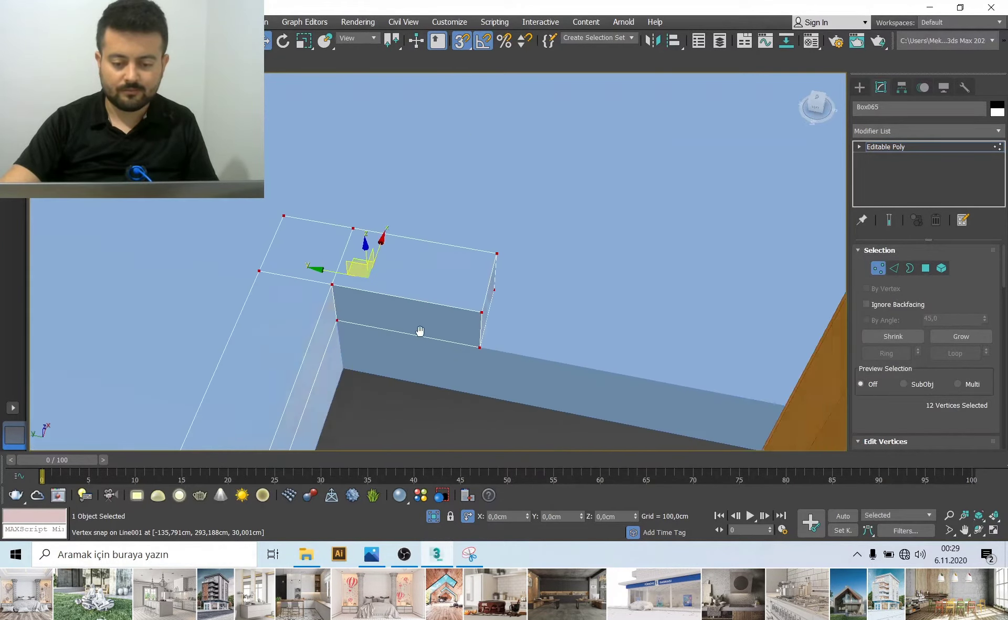
scroll(349, 319, "up", 3)
scroll(323, 337, "up", 4)
scroll(324, 337, "down", 5)
left_click_drag(295, 175, 449, 345)
Leave vertex editing on Box065 and select the neighbouring box Box004 in four-view layout
key("alt+w")
key("alt+w")
scroll(416, 354, "up", 3)
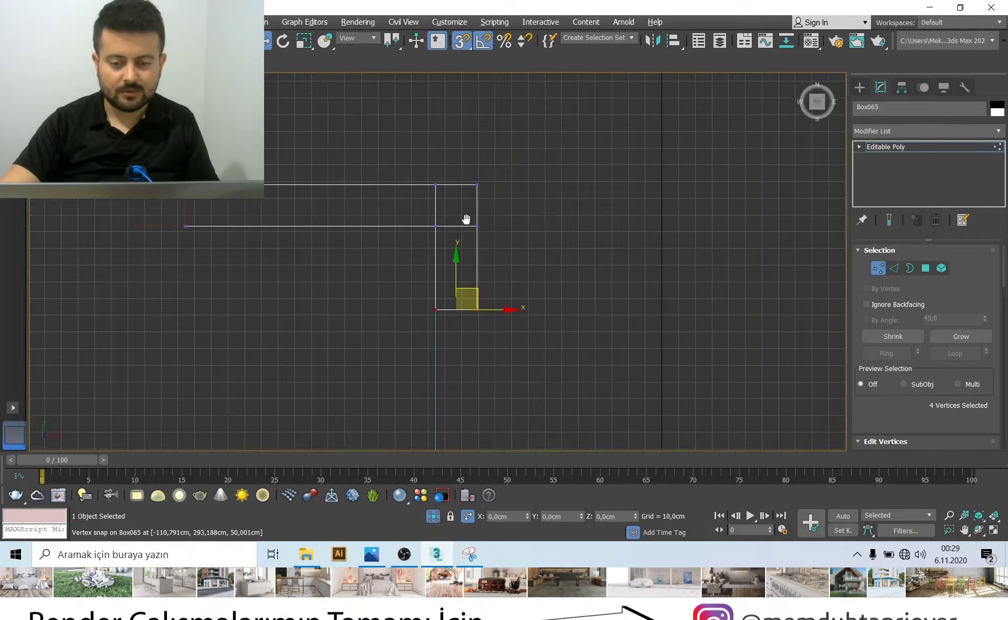
scroll(439, 405, "up", 3)
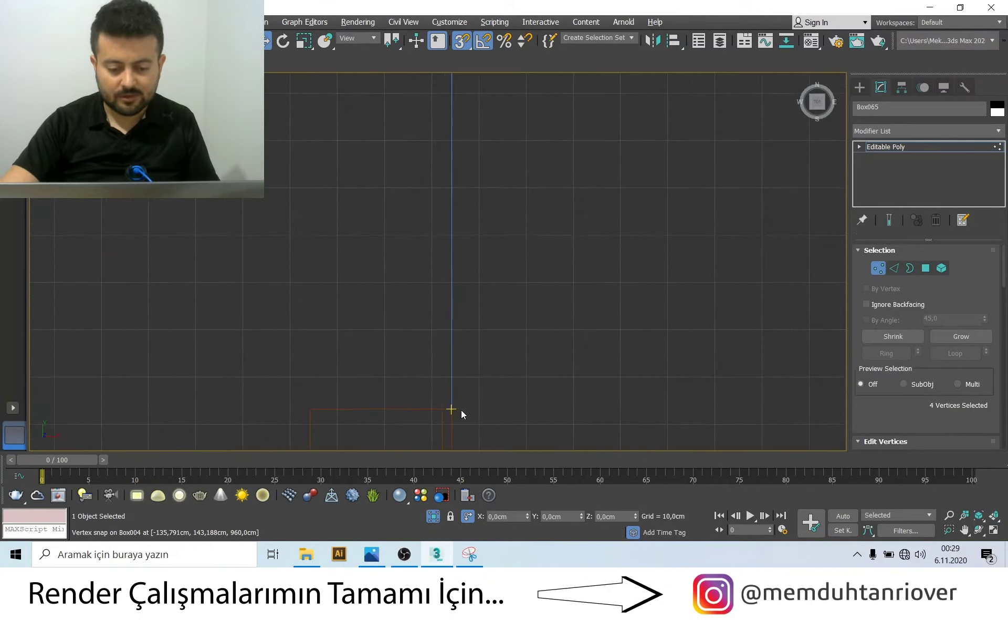
scroll(462, 411, "down", 3)
left_click(881, 269)
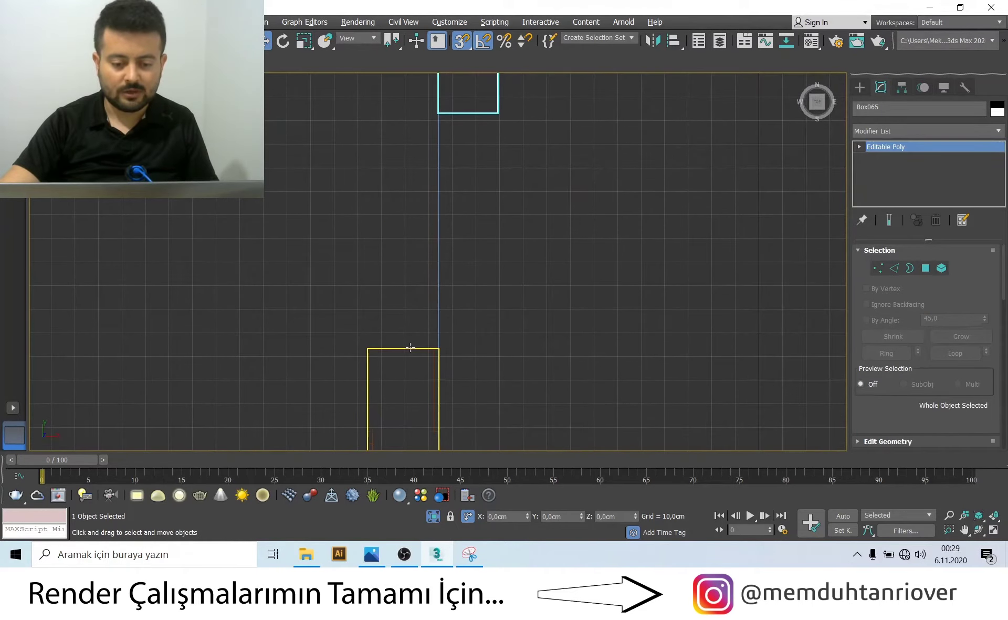
left_click(661, 381)
left_click(814, 290)
scroll(533, 320, "down", 3)
scroll(415, 254, "up", 3)
Check Box004's corner vertex coordinates in absolute type-in mode
key("1")
left_click_drag(344, 214, 393, 281)
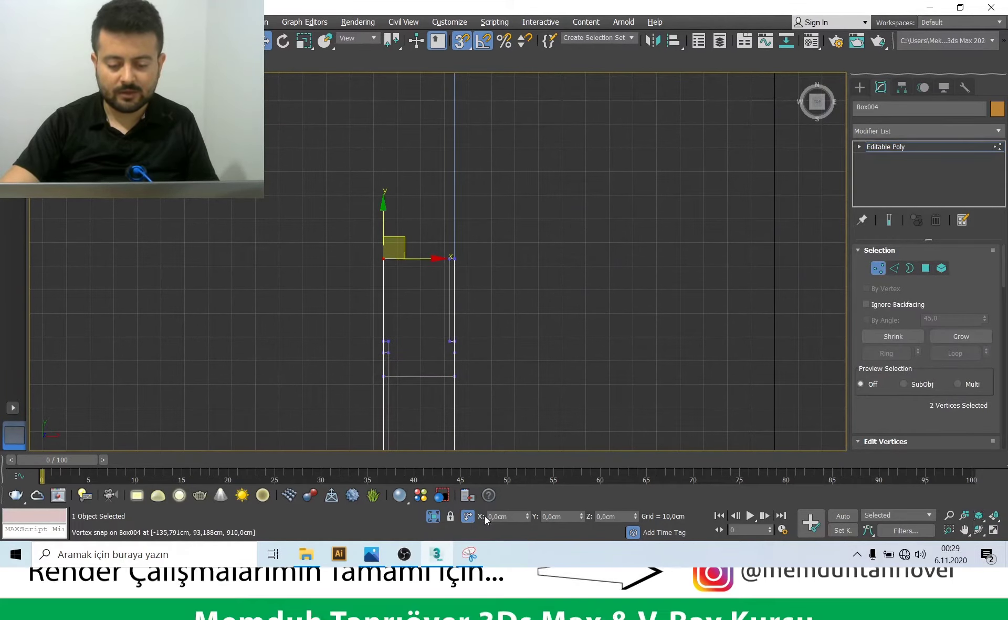
left_click(467, 515)
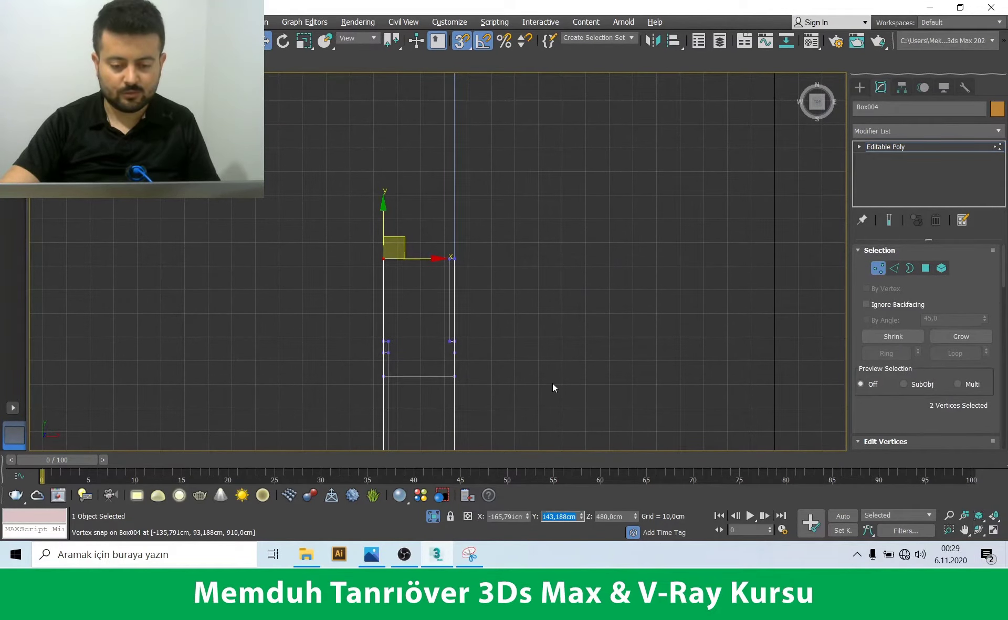
middle_click_drag(552, 387, 509, 298)
left_click(652, 358)
left_click(878, 271)
Reselect Box065 in vertex mode, framing it in the Top view
middle_click_drag(576, 181, 567, 214)
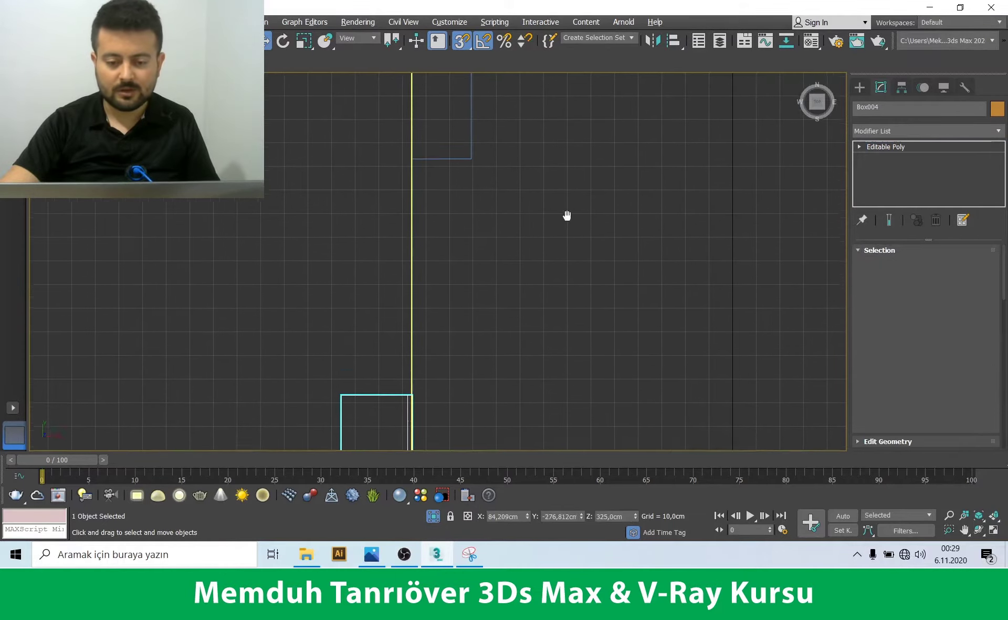
left_click(633, 279)
left_click(469, 131)
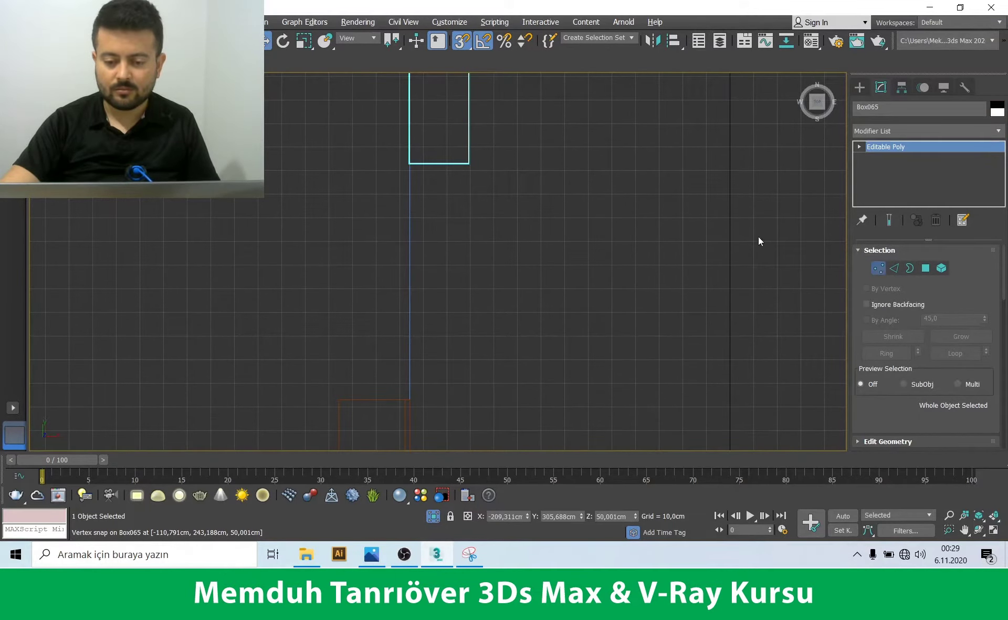
key("1")
middle_click_drag(442, 250, 435, 295)
Move the selected vertices to Y 143,188 cm and view the L-shape at the frame corner
middle_click_drag(437, 446, 435, 434)
type("143,188")
key("Return")
middle_click_drag(526, 376, 492, 350)
key("alt+w")
right_click(691, 405)
key("alt+w")
mouse_move(654, 379)
middle_mouse_down("alt")
mouse_move(553, 354)
mouse_move(546, 344)
mouse_move(563, 304)
mouse_move(511, 308)
middle_mouse_up("alt")
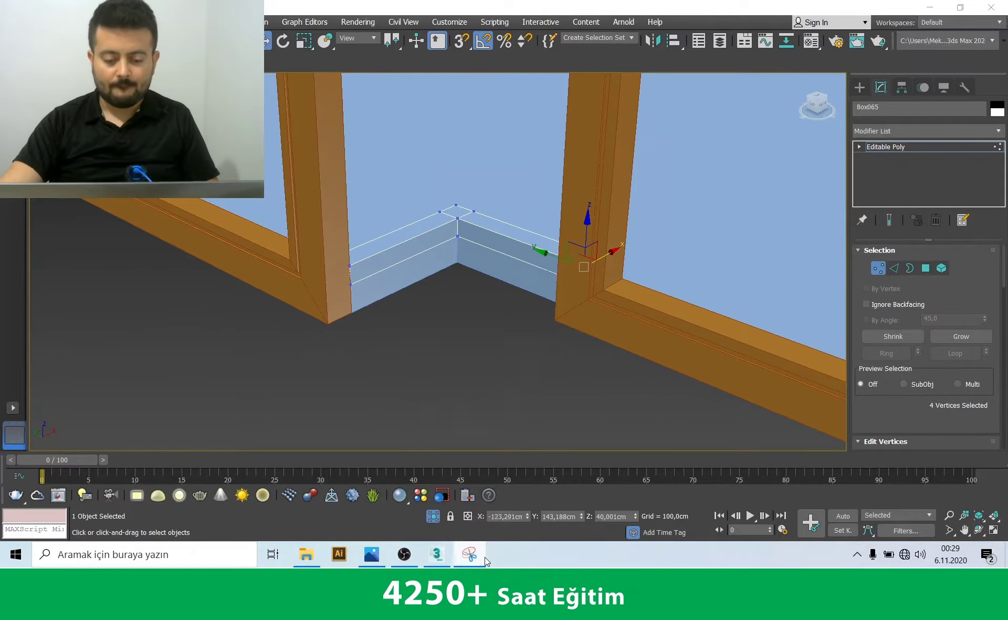
Compare the L-shaped piece with the reference building image and exit vertex editing
left_click(484, 558)
left_click(484, 557)
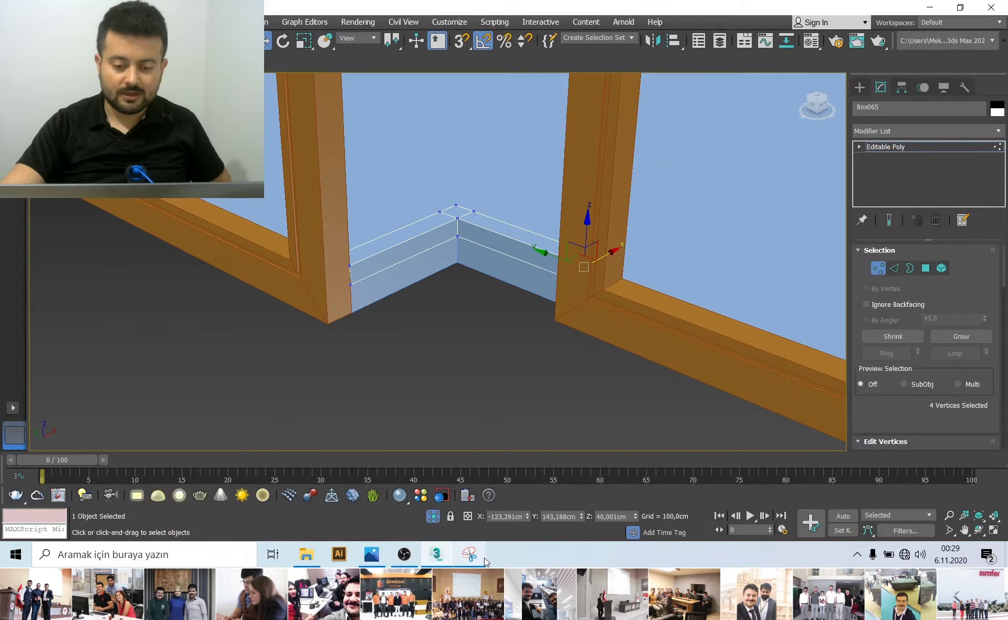
left_click(484, 557)
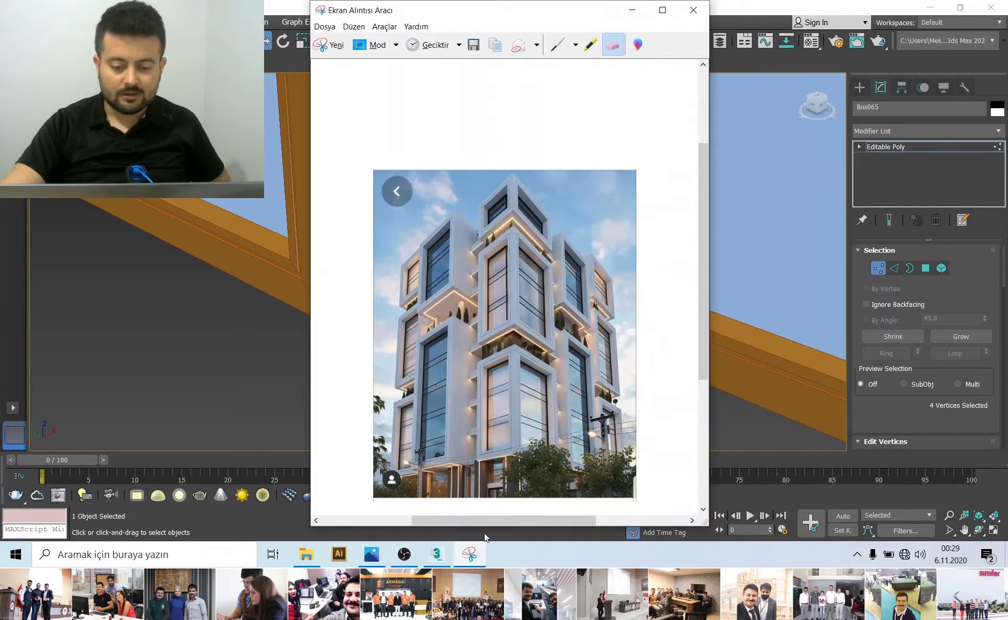
left_click(633, 10)
mouse_move(402, 215)
middle_mouse_down("alt")
mouse_move(486, 304)
mouse_move(466, 291)
mouse_move(470, 308)
middle_mouse_up("alt")
left_click(878, 268)
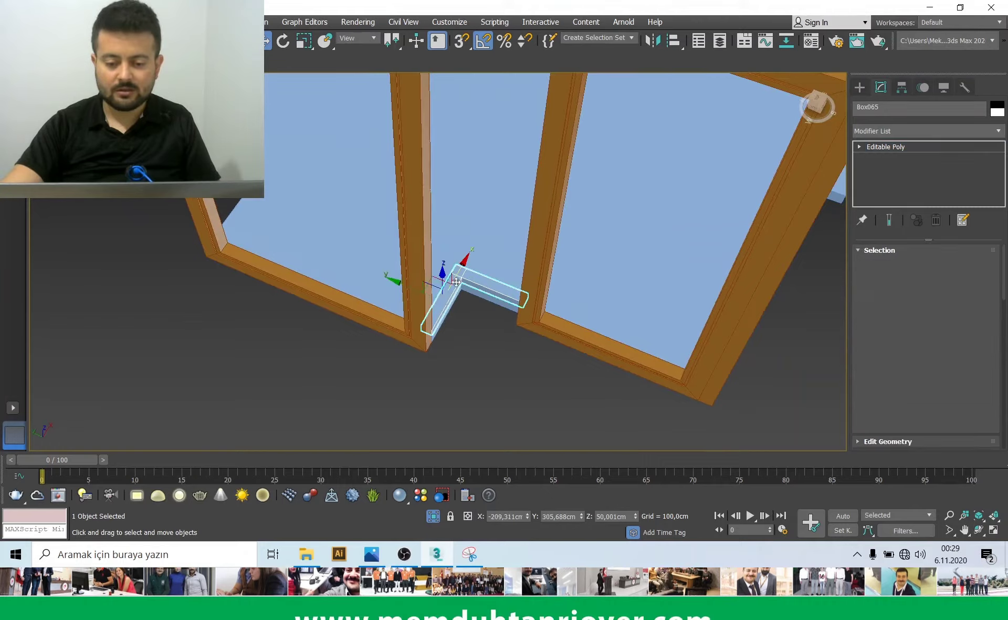
key("alt+w")
key("alt+w")
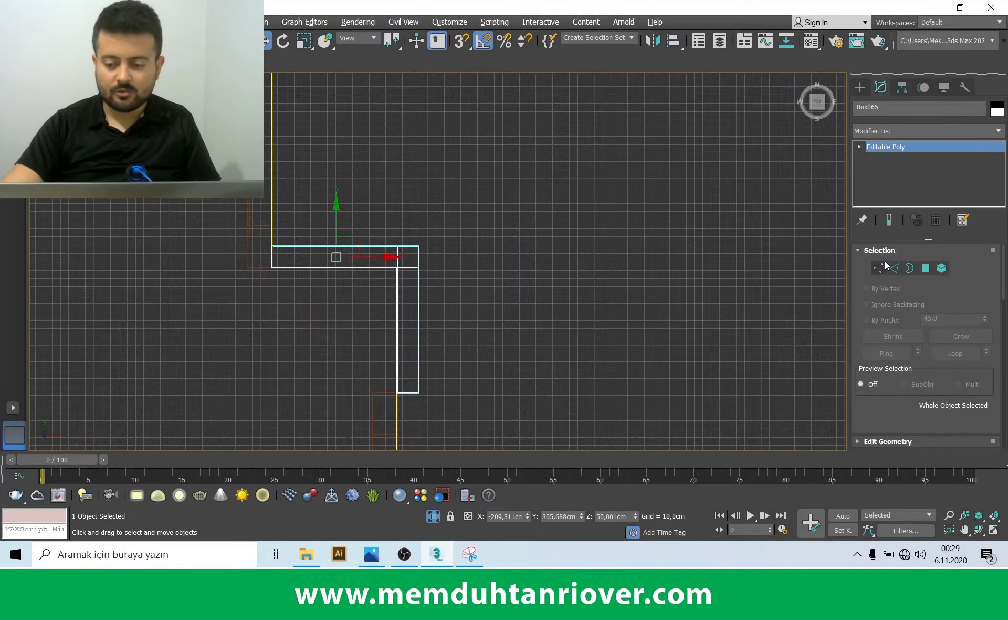
Select all Box065 vertices, reframe the Top view, and show the Hierarchy pivot settings
left_click(878, 267)
key("ctrl+a")
middle_click_drag(453, 327, 445, 314)
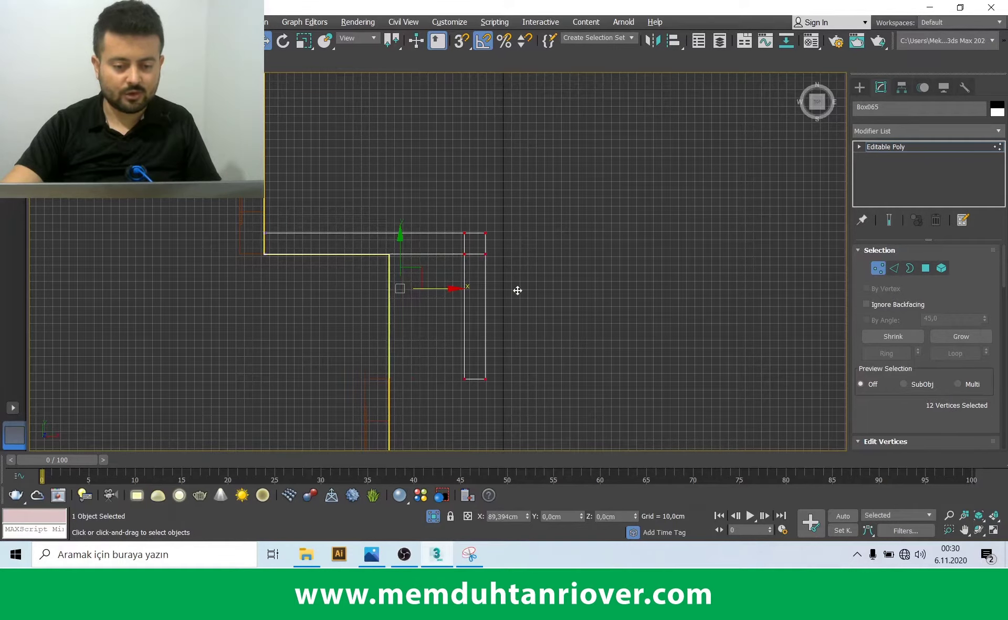
scroll(473, 388, "up", 3)
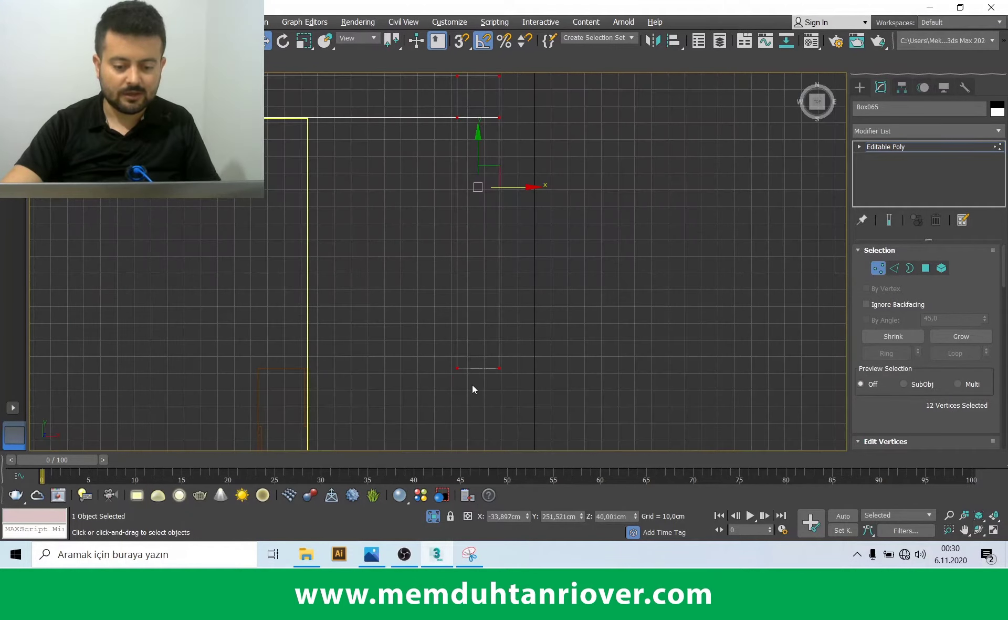
scroll(436, 374, "down", 2)
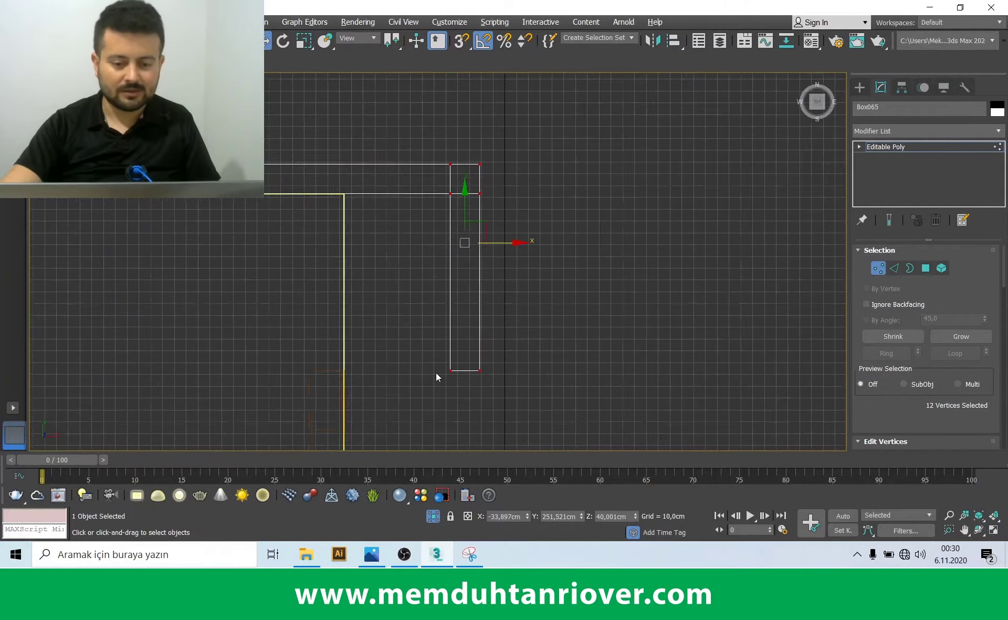
scroll(433, 357, "down", 2)
scroll(451, 313, "up", 2)
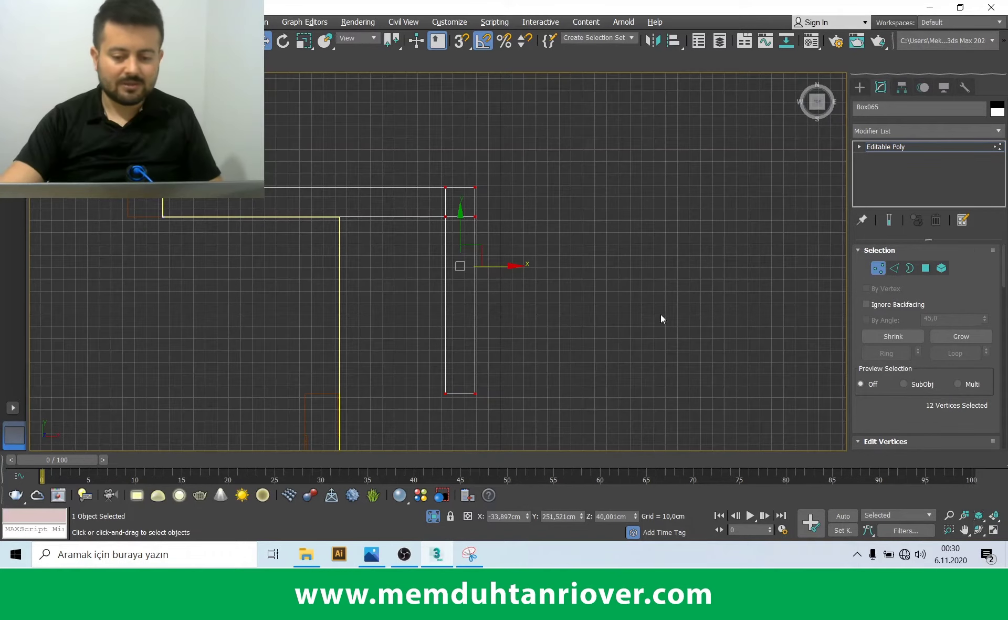
left_click(902, 88)
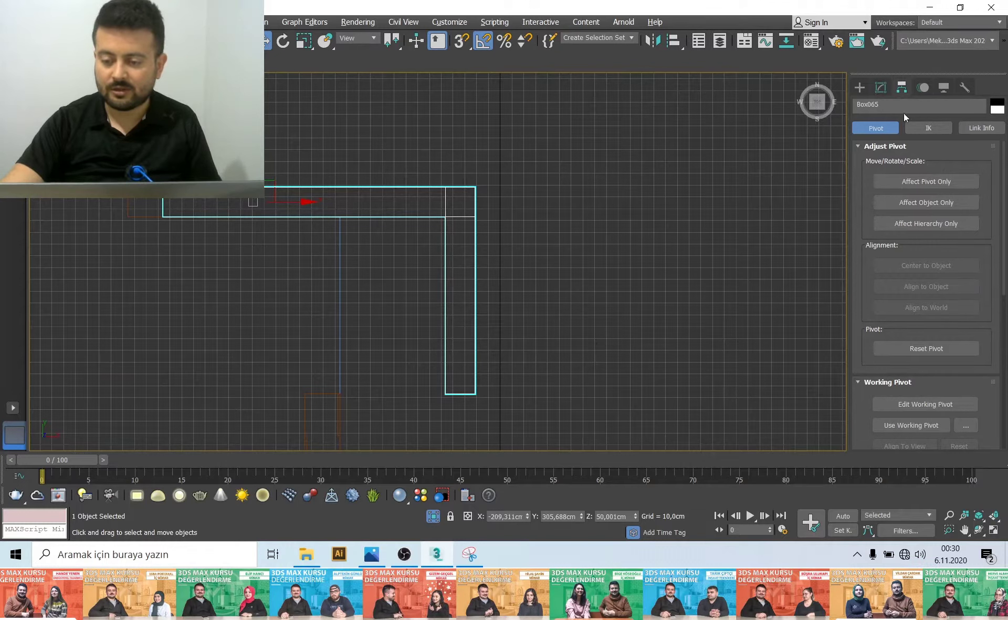
Measure the L-shaped box's leg with a Tape helper, reading 150 cm
left_click(860, 88)
left_click(919, 105)
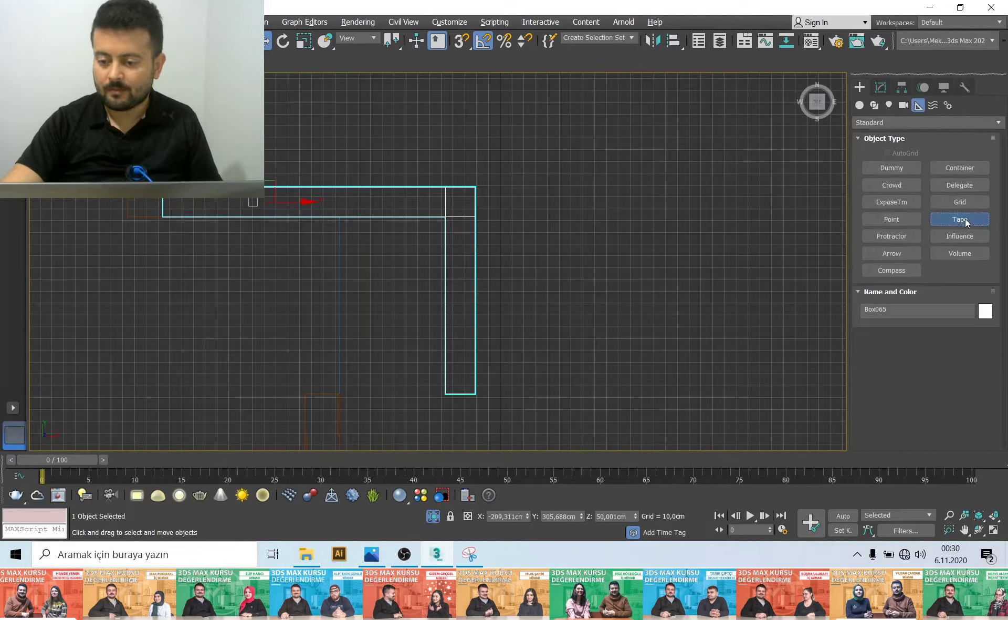
left_click(965, 219)
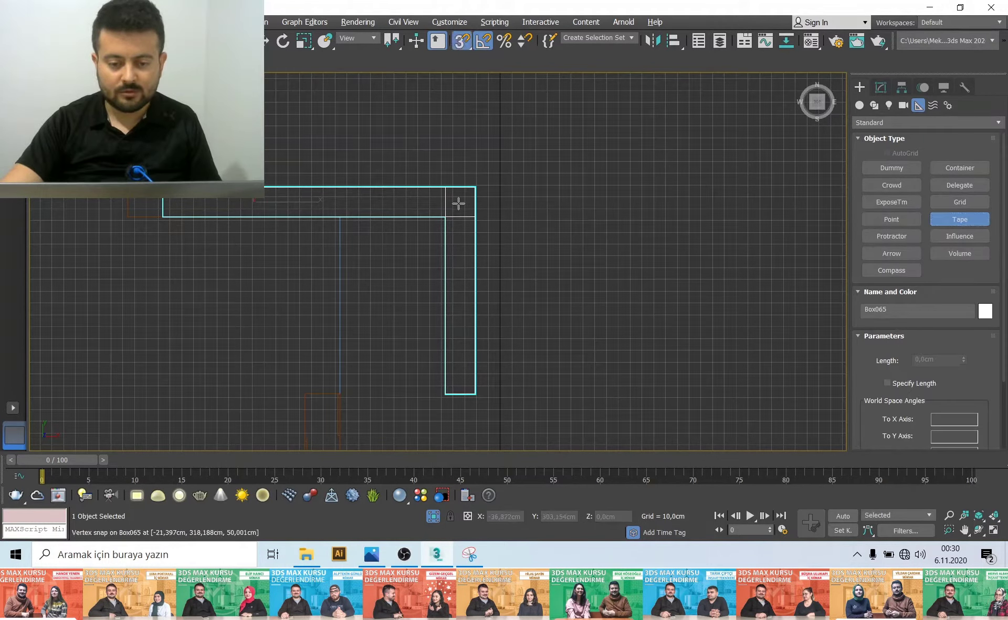
left_click_drag(445, 216, 445, 393)
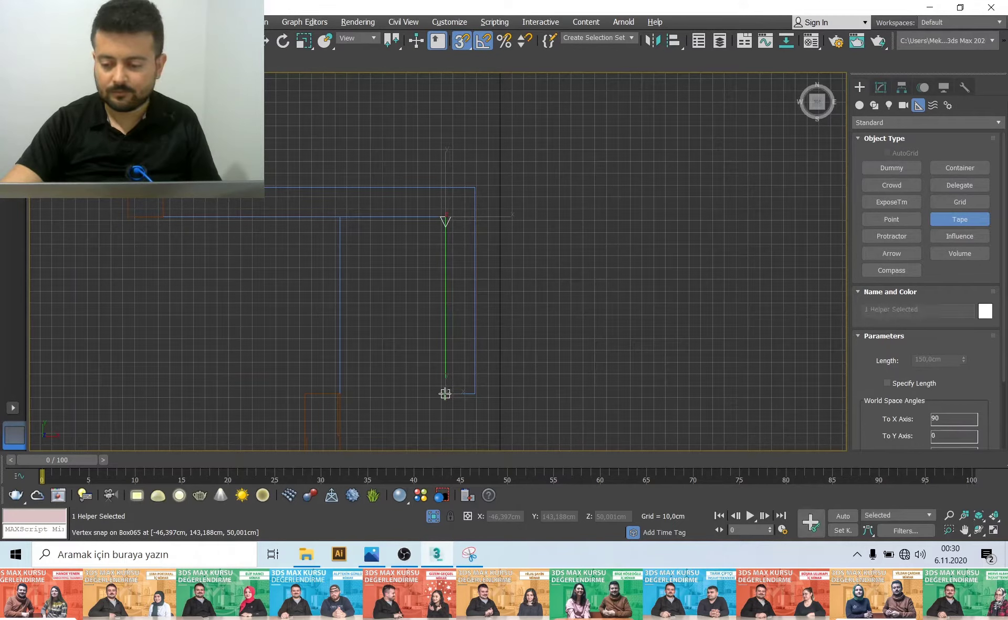
right_click(501, 342)
Maximize the perspective view and select the L-shaped box
key("alt+w")
right_click(522, 339)
key("alt+w")
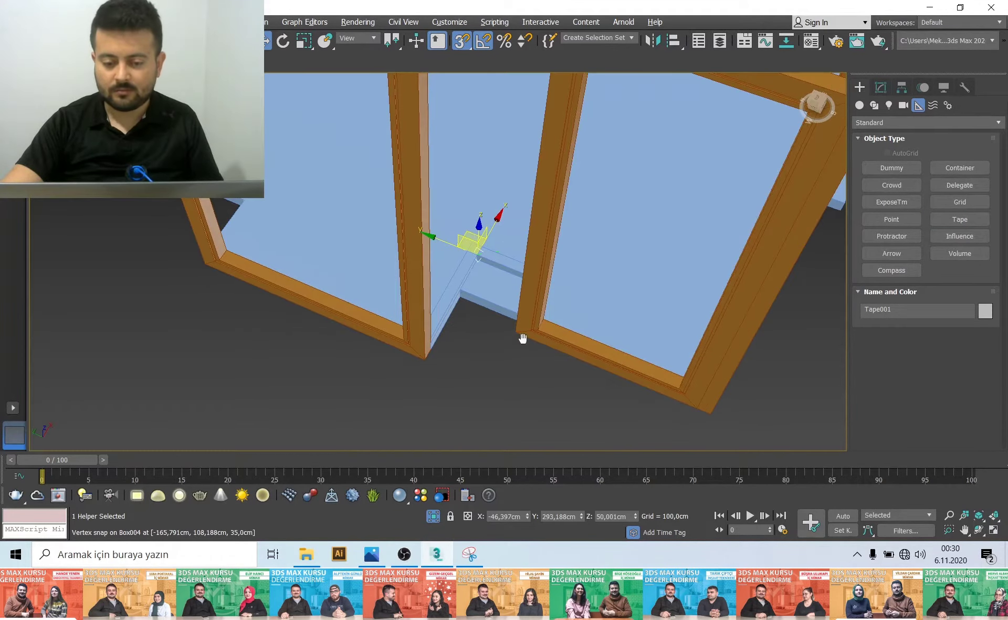
scroll(489, 257, "up", 3)
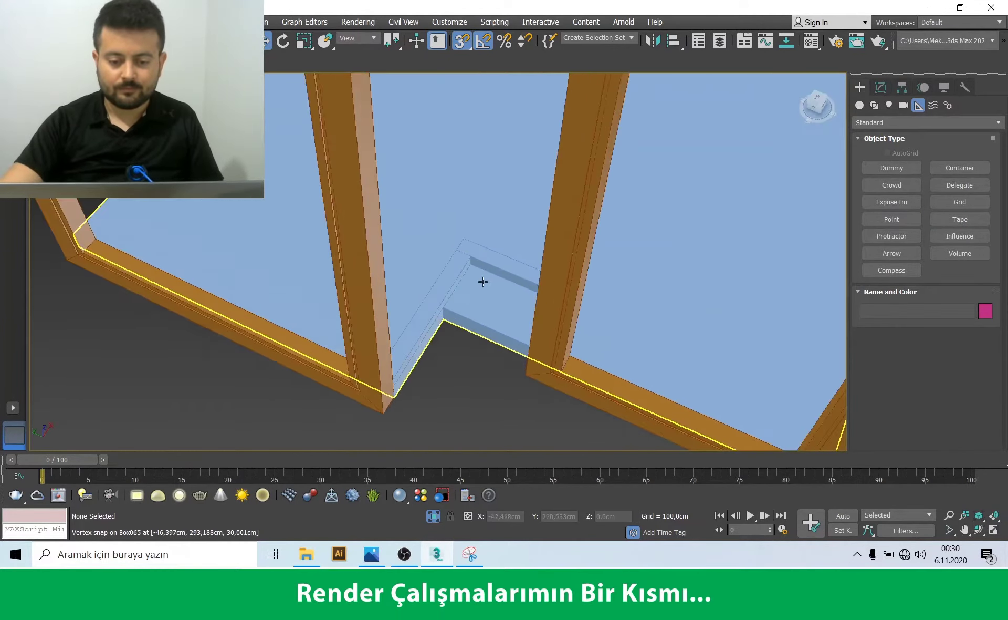
scroll(501, 250, "up", 3)
scroll(502, 250, "down", 3)
left_click(479, 272)
Measure outward from the corner vertex in top view, then undo the Tape001 measurement
scroll(493, 294, "up", 3)
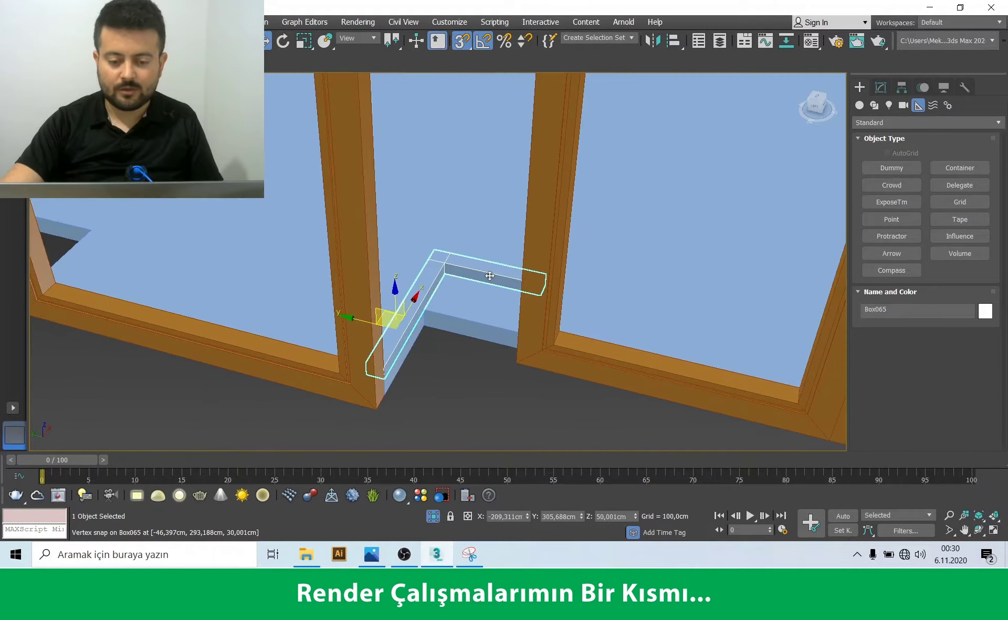
mouse_move(503, 405)
middle_mouse_down("alt")
mouse_move(456, 376)
mouse_move(469, 361)
middle_mouse_up("alt")
left_click(468, 362)
key("t")
left_click_drag(440, 231, 551, 315)
key("ctrl+z")
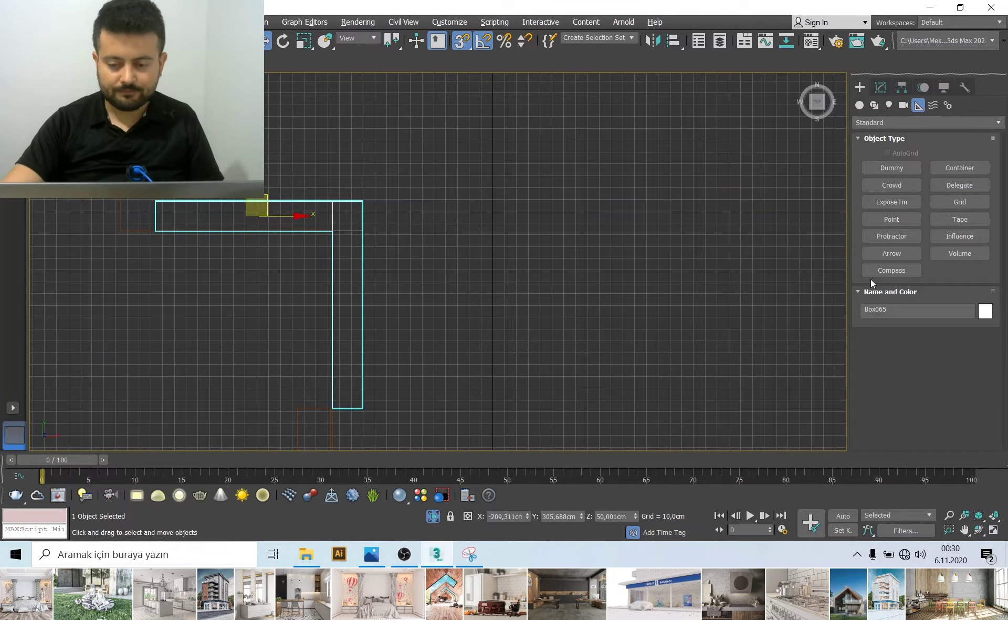
Shift Box065's selected leg vertices 200 cm to the right in Vertex mode
left_click(880, 88)
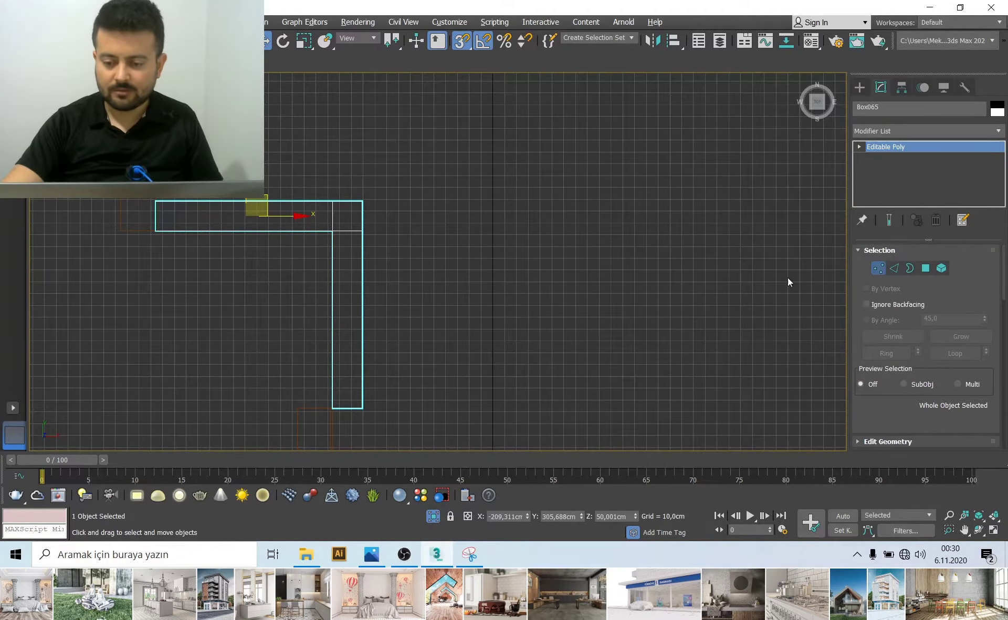
left_click(878, 267)
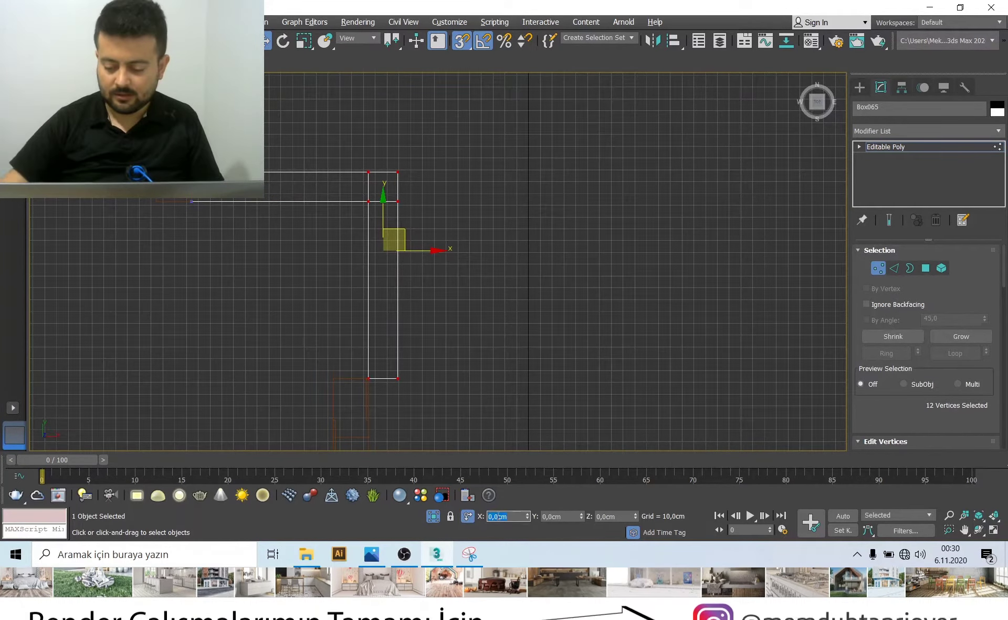
type("200")
key("Return")
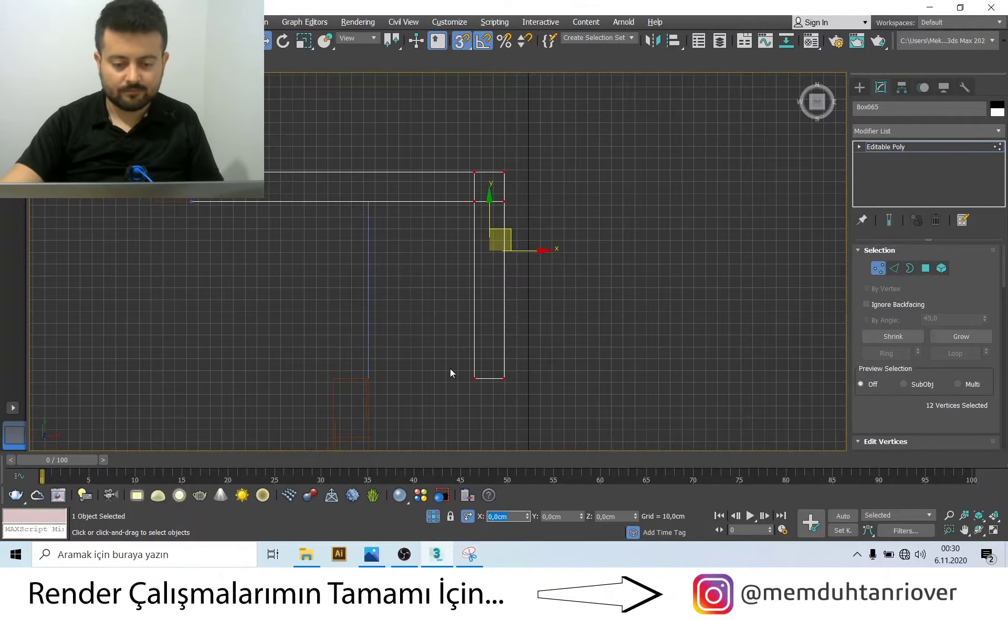
key("alt+w")
middle_click(581, 363)
key("alt+w")
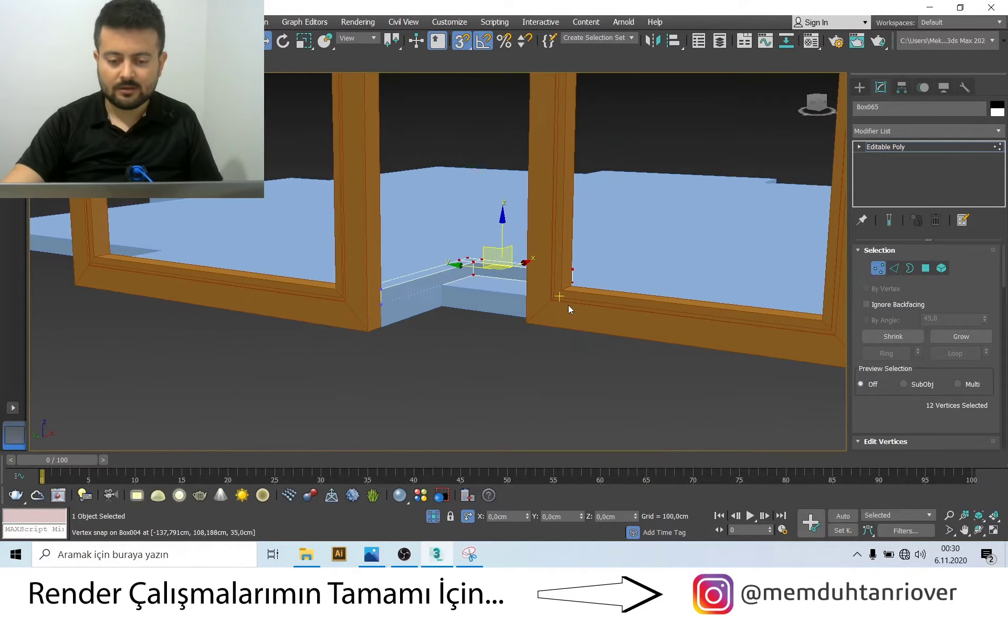
Orbit closer around the window frames and exit Vertex sub-object mode
middle_click_drag(569, 308, 467, 288, "alt")
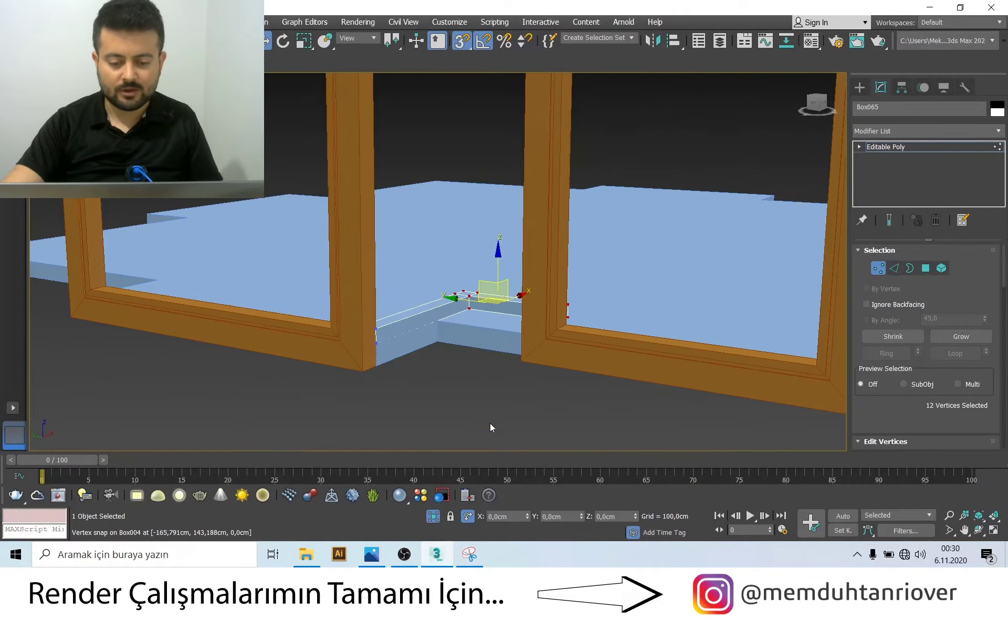
middle_click_drag(490, 423, 457, 410, "alt")
scroll(457, 410, "down", 5)
scroll(474, 392, "up", 5)
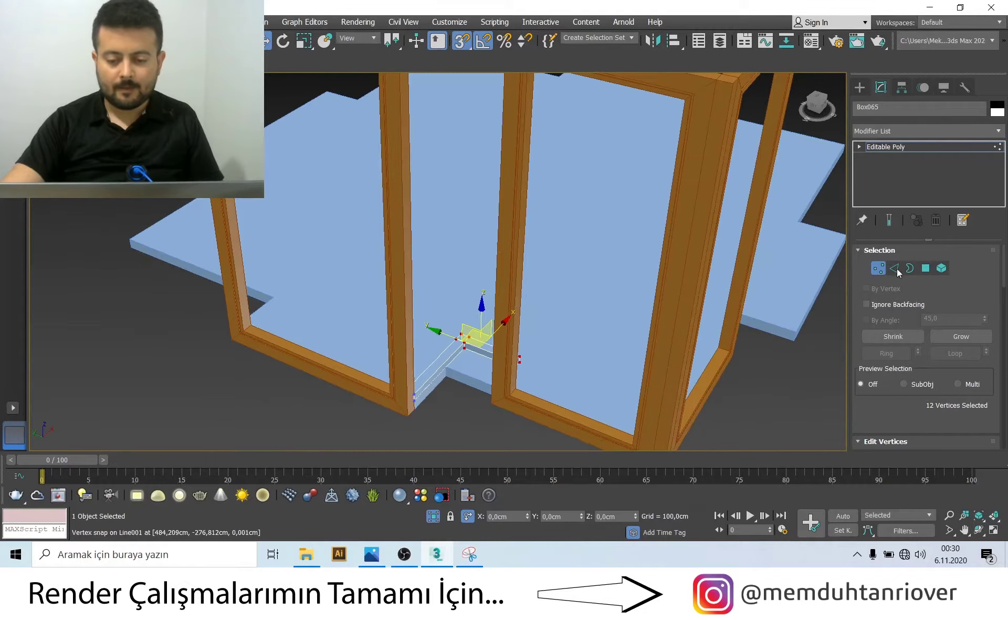
left_click(878, 268)
Zoom out over the frames and bring up the captured building reference image
scroll(502, 290, "down", 2)
scroll(501, 290, "down", 3)
scroll(502, 290, "down", 3)
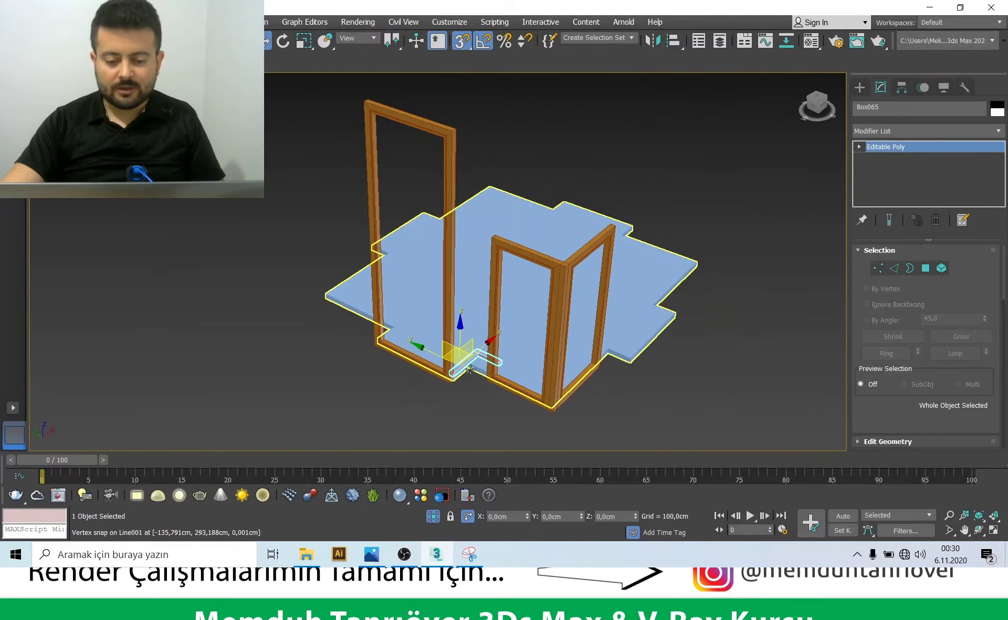
scroll(502, 289, "down", 2)
scroll(485, 336, "up", 2)
middle_click_drag(486, 336, 494, 367, "alt")
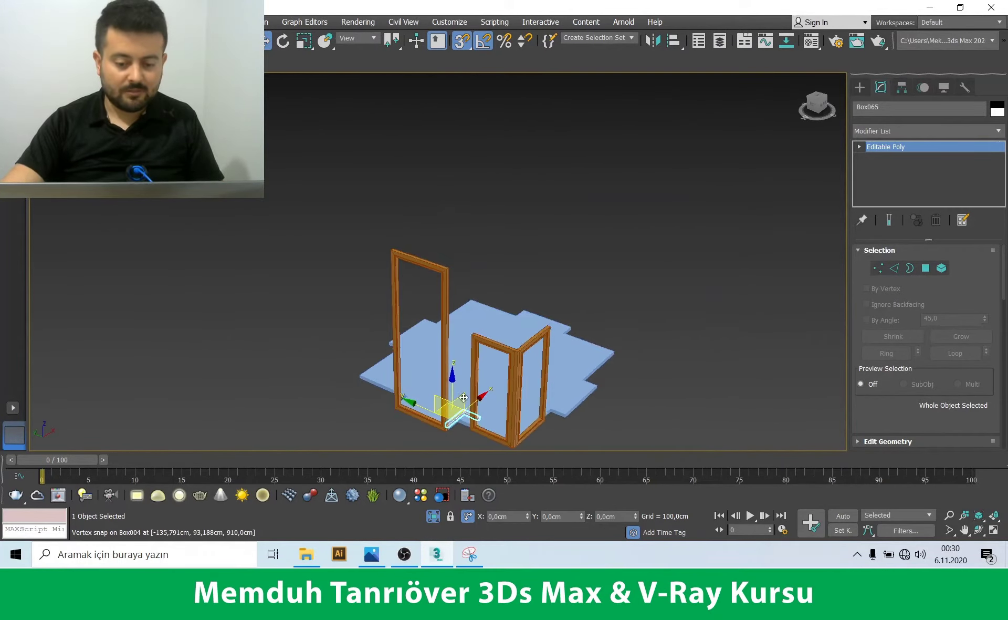
left_click(473, 552)
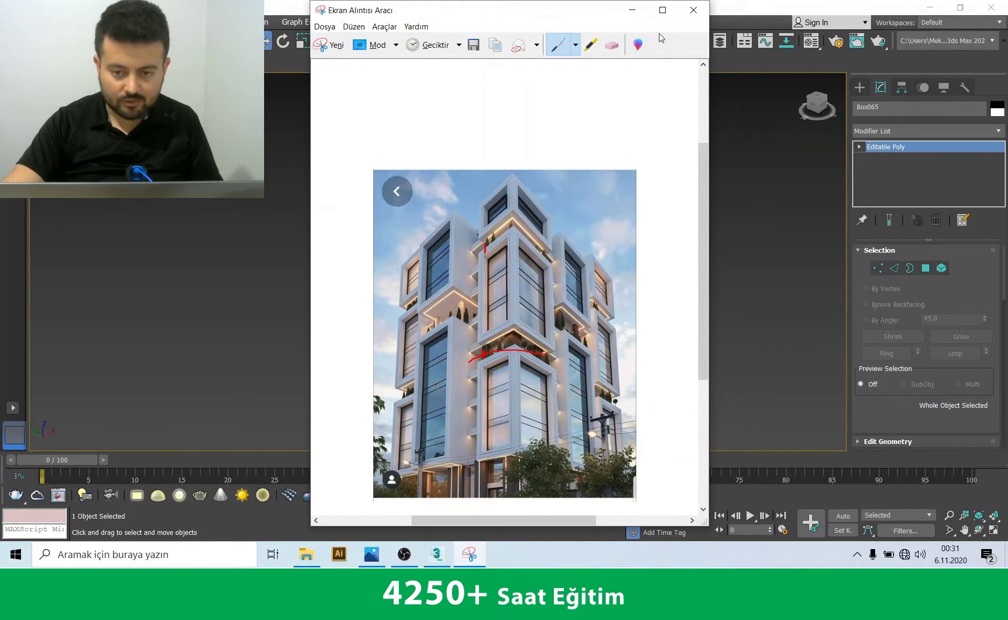
Close the marked-up reference capture, answering the save prompt
key("ctrl+n")
left_click(562, 292)
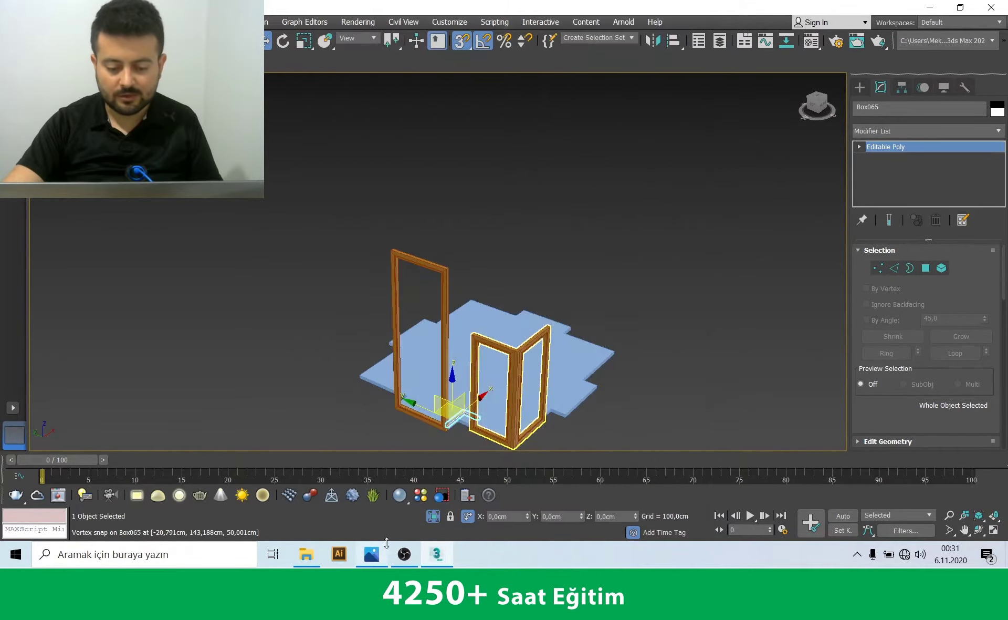
left_click(371, 554)
scroll(492, 300, "up", 2)
scroll(462, 221, "up", 5)
scroll(452, 162, "up", 2)
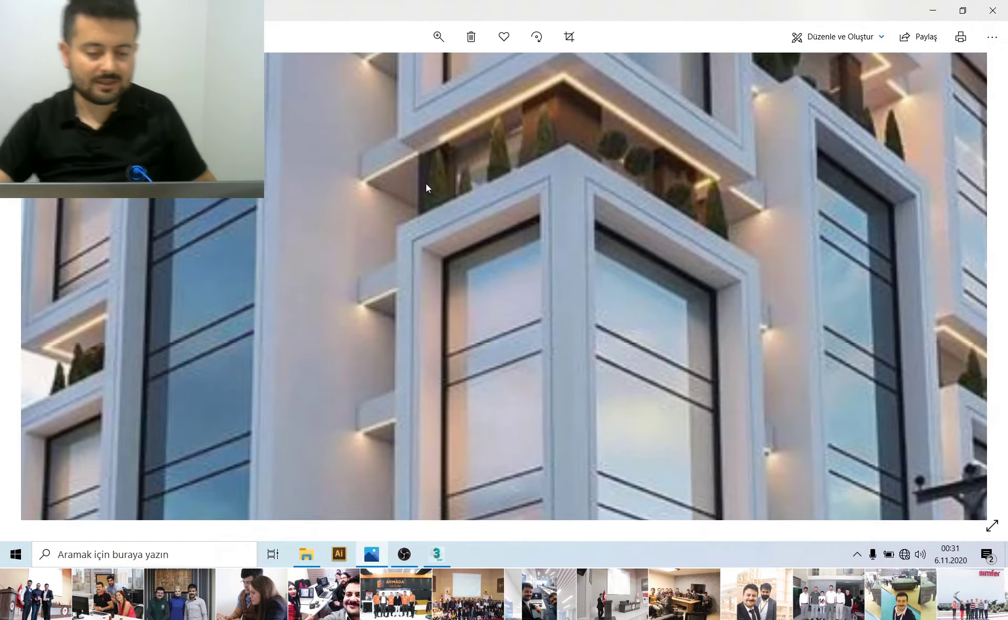
scroll(456, 198, "down", 2)
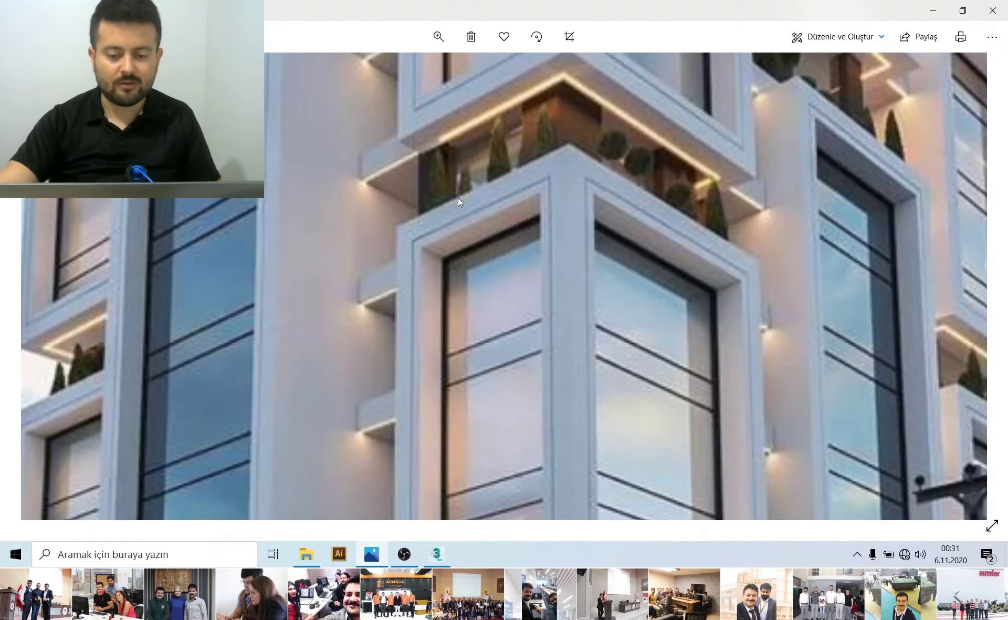
scroll(472, 205, "down", 3)
scroll(480, 242, "up", 3)
scroll(477, 249, "up", 2)
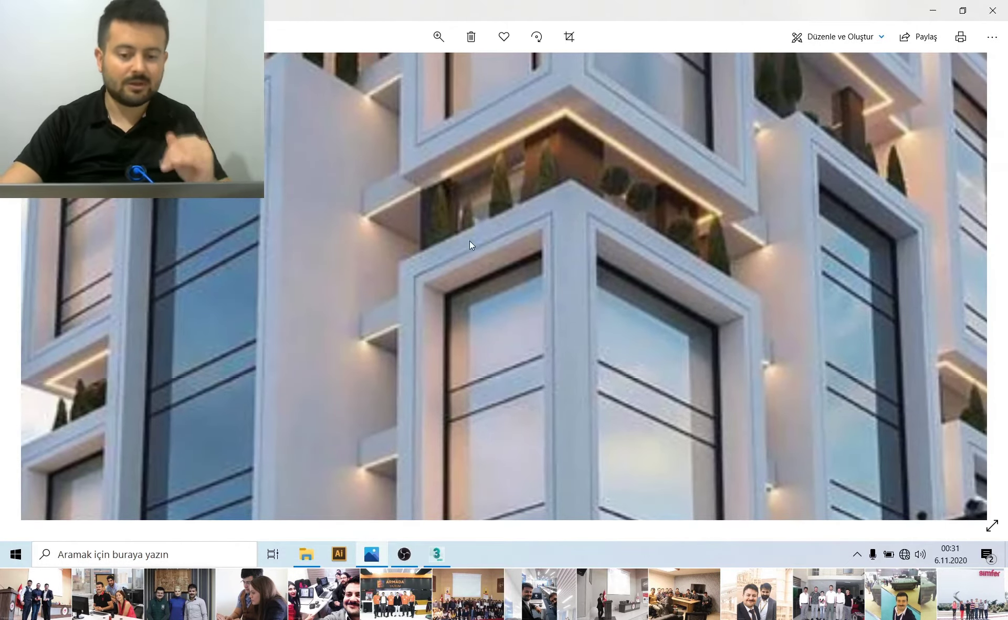
left_click(933, 11)
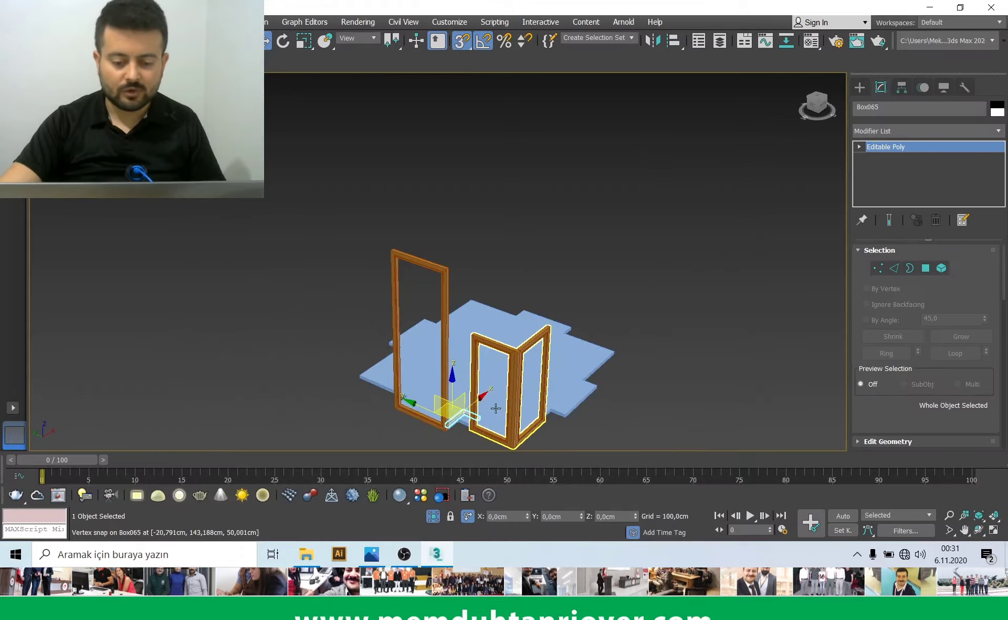
Select both floor slabs and Box065, isolate them, then clear the selection
scroll(457, 404, "up", 5)
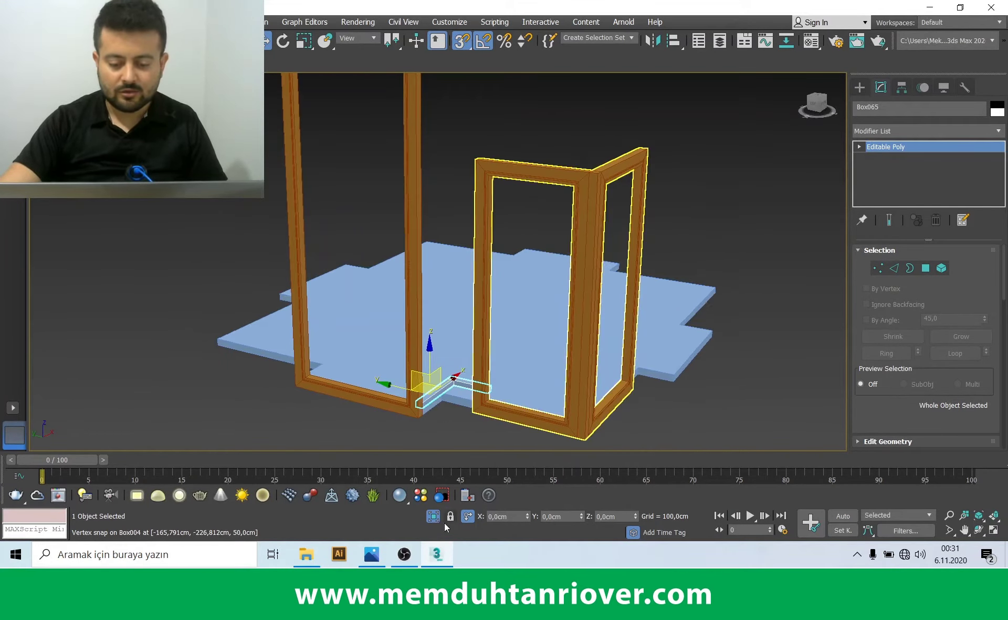
left_click(439, 517)
scroll(455, 371, "down", 5)
scroll(446, 373, "down", 3)
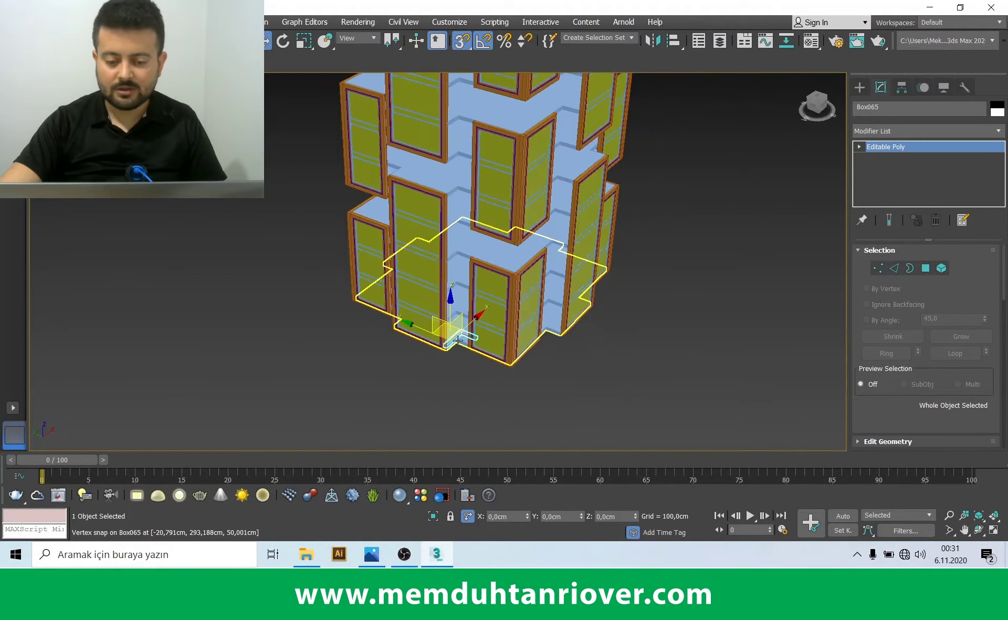
scroll(441, 374, "down", 1)
scroll(437, 375, "down", 1)
left_click(460, 107, "ctrl")
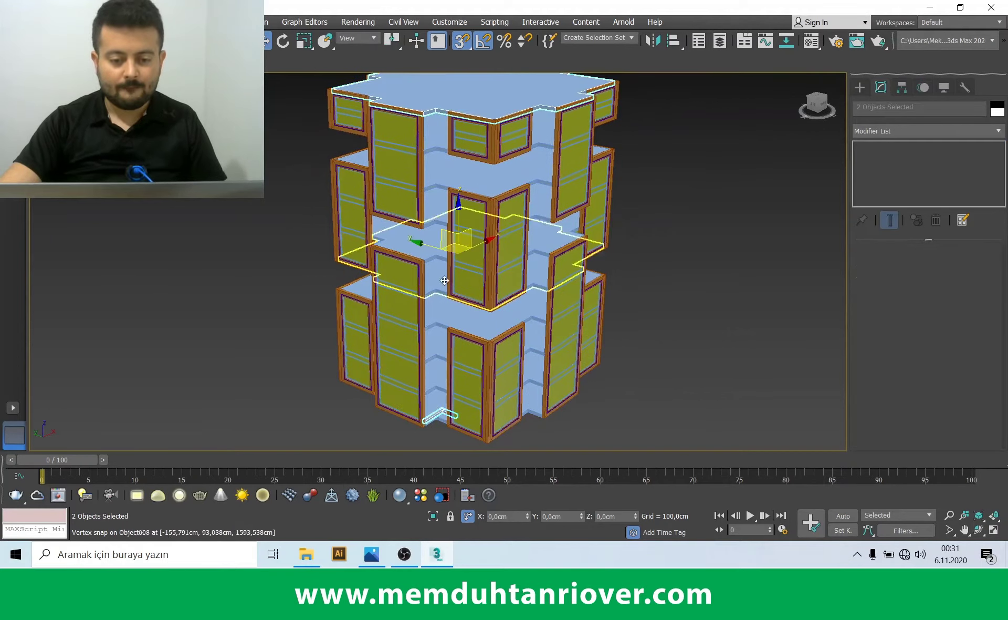
left_click(434, 517)
left_click(625, 275)
scroll(385, 353, "up", 3)
scroll(404, 372, "up", 3)
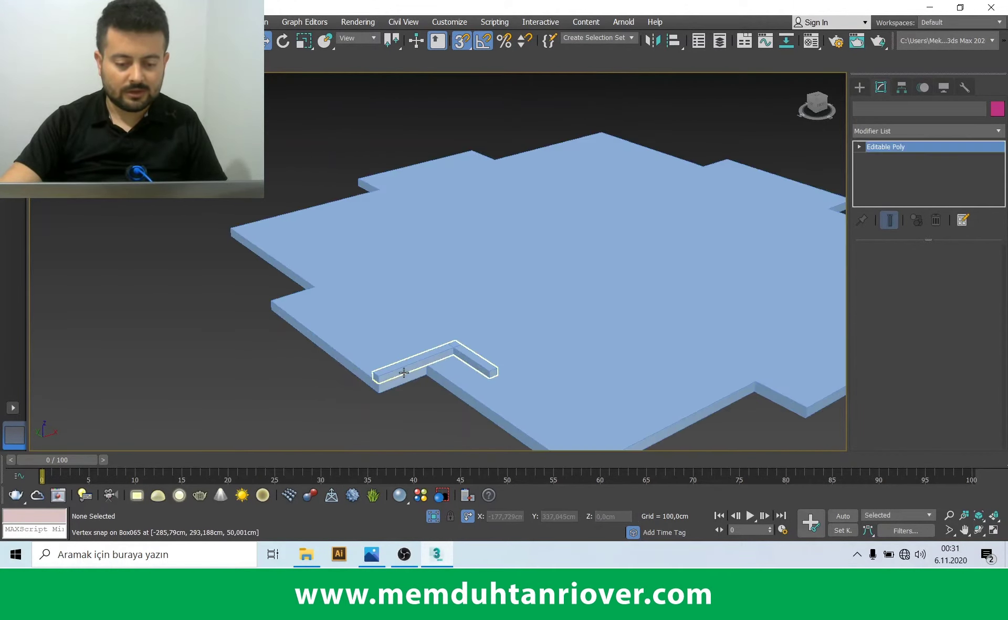
Select Box065 and window-select its top vertices in Vertex mode from the Front view
left_click(359, 384)
left_click(878, 268)
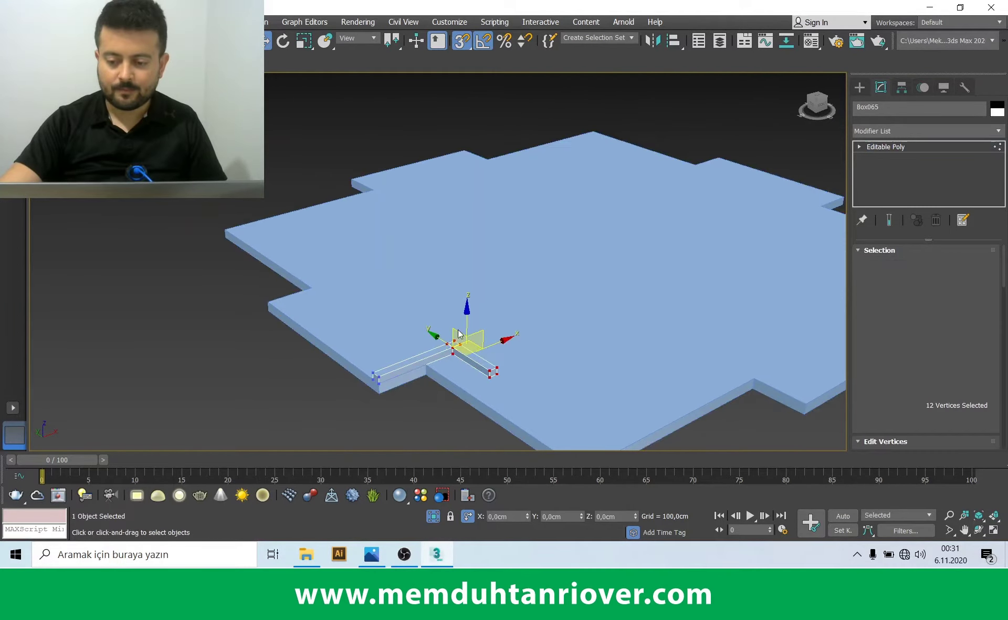
middle_click_drag(540, 323, 492, 310, "alt")
key("t")
key("f")
scroll(386, 395, "up", 3)
left_click_drag(622, 348, 625, 344)
scroll(458, 313, "down", 5)
middle_click_drag(600, 373, 628, 361, "alt")
scroll(578, 362, "down", 2)
scroll(525, 367, "down", 3)
scroll(449, 401, "up", 2)
scroll(458, 372, "down", 2)
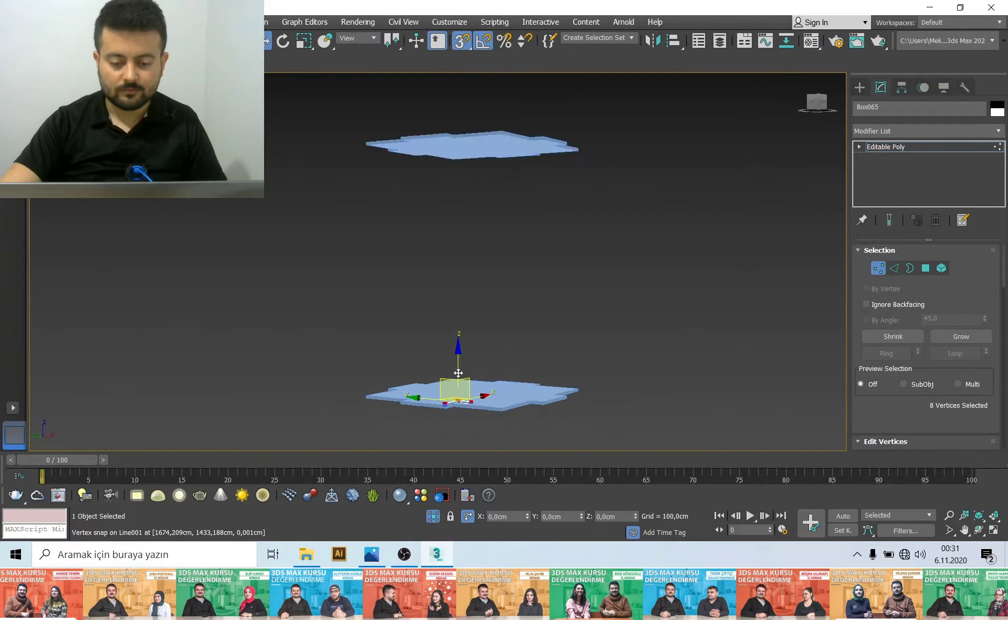
Raise the top vertices into a tall column snapped to the upper slab's corner, then exit Vertex mode
left_click_drag(460, 371, 472, 188)
scroll(467, 166, "up", 3)
scroll(433, 205, "up", 1)
scroll(441, 294, "up", 2)
left_click_drag(442, 288, 389, 134)
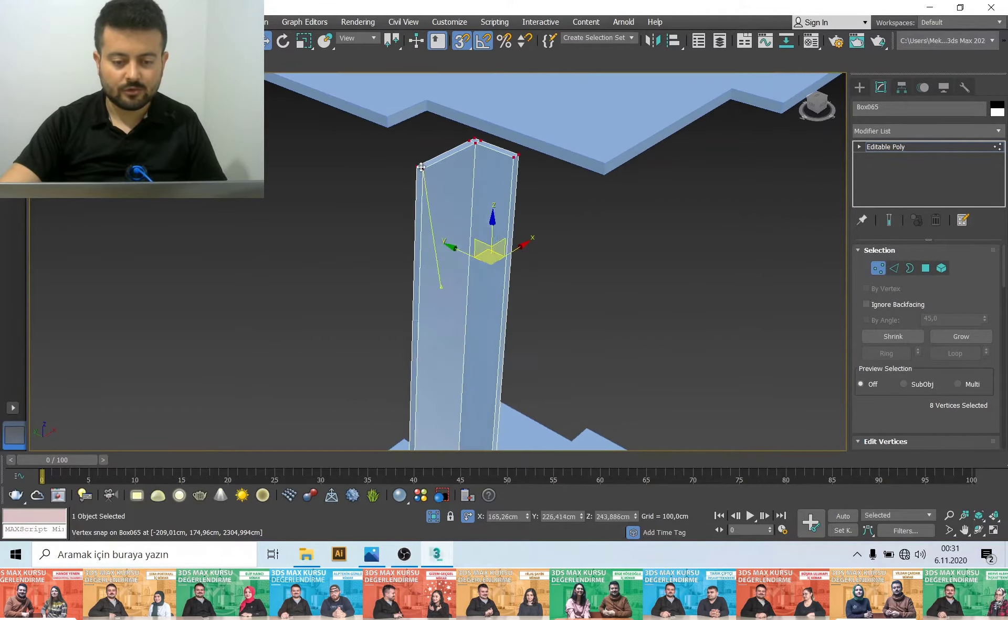
scroll(455, 323, "down", 5)
mouse_move(455, 323)
middle_mouse_down("alt")
mouse_move(393, 291)
mouse_move(484, 324)
middle_mouse_up("alt")
left_click(880, 269)
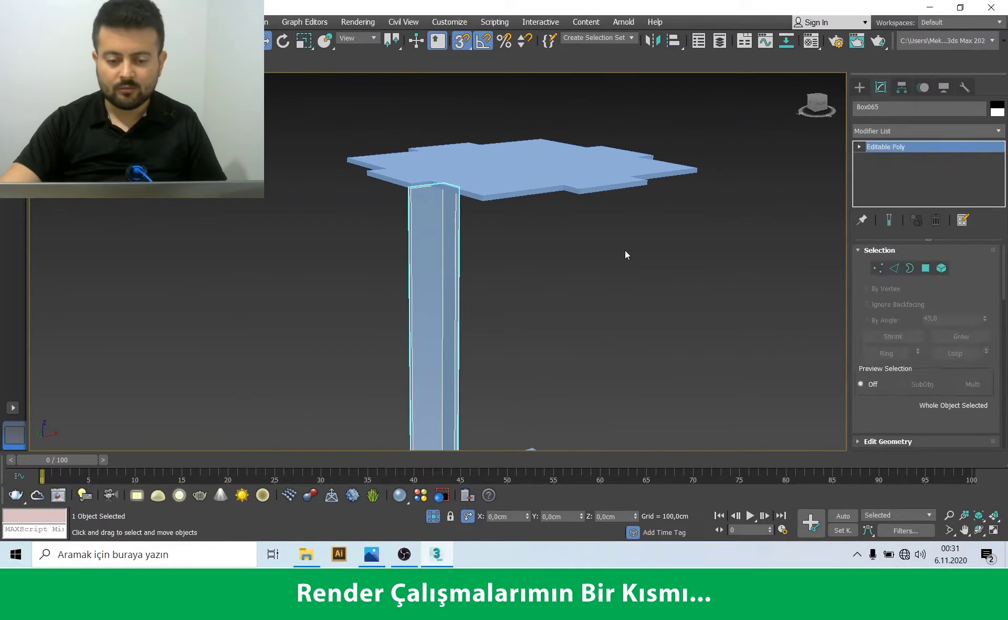
left_click(996, 113)
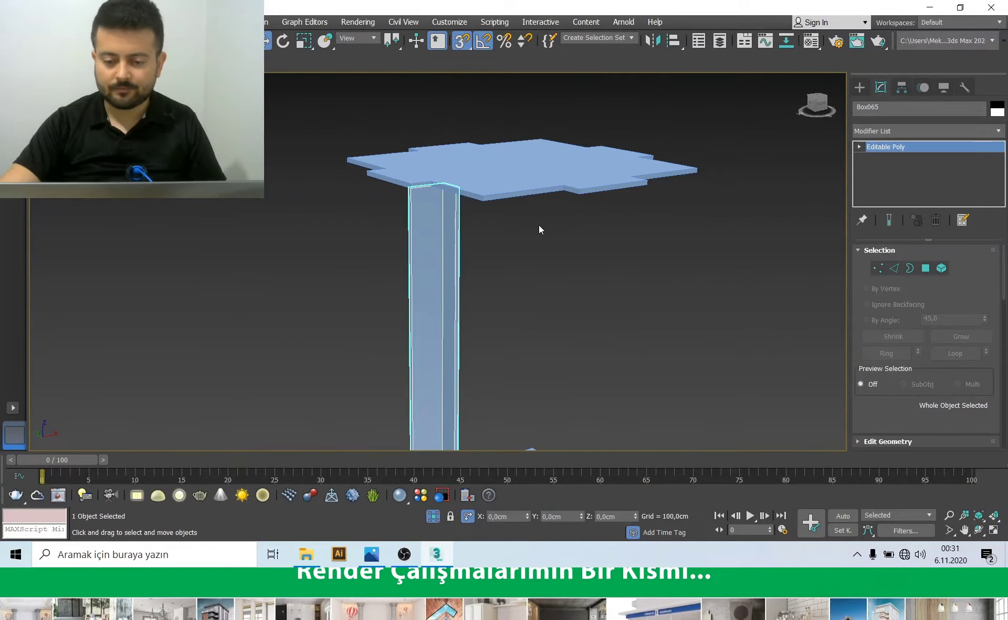
Colour the column purple and clear the selection
left_click(619, 273)
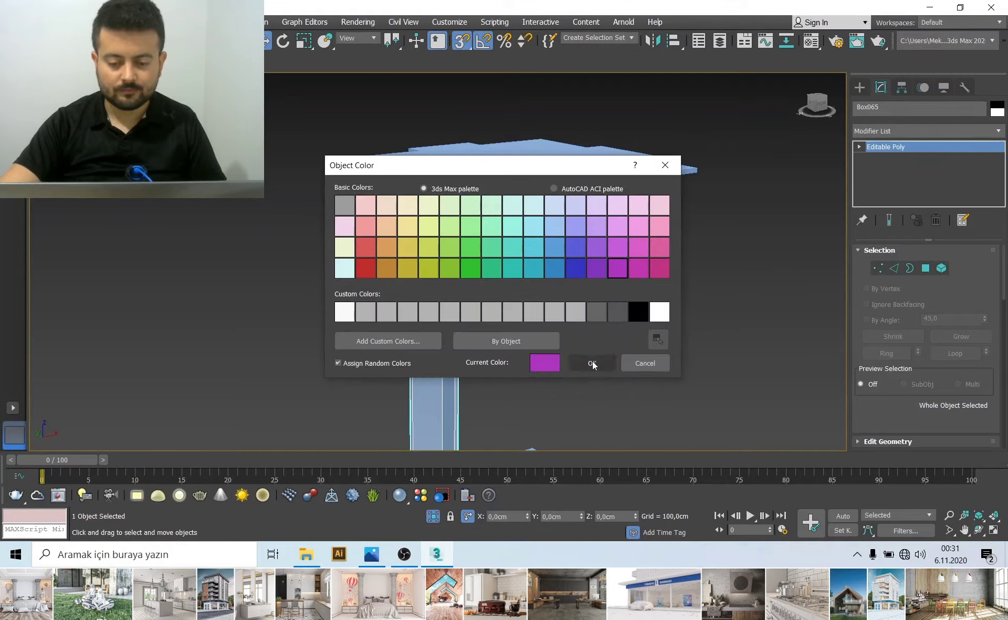
left_click(592, 363)
scroll(589, 381, "down", 3)
left_click(578, 348)
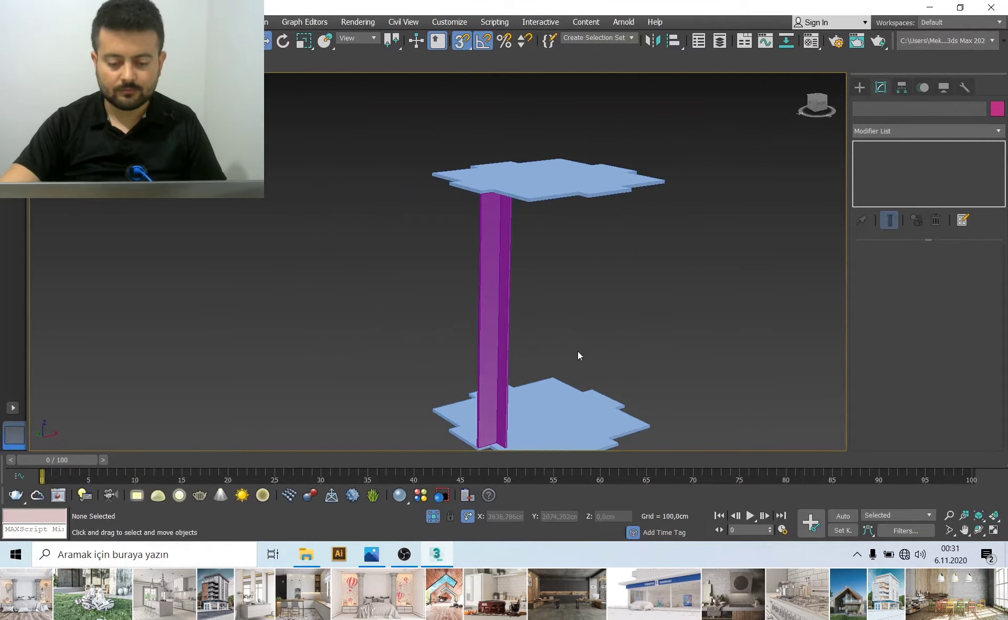
Restore the full building, then isolate the column with the two neighbouring window frames
middle_click_drag(528, 400, 511, 328)
scroll(508, 336, "up", 3)
scroll(505, 357, "up", 2)
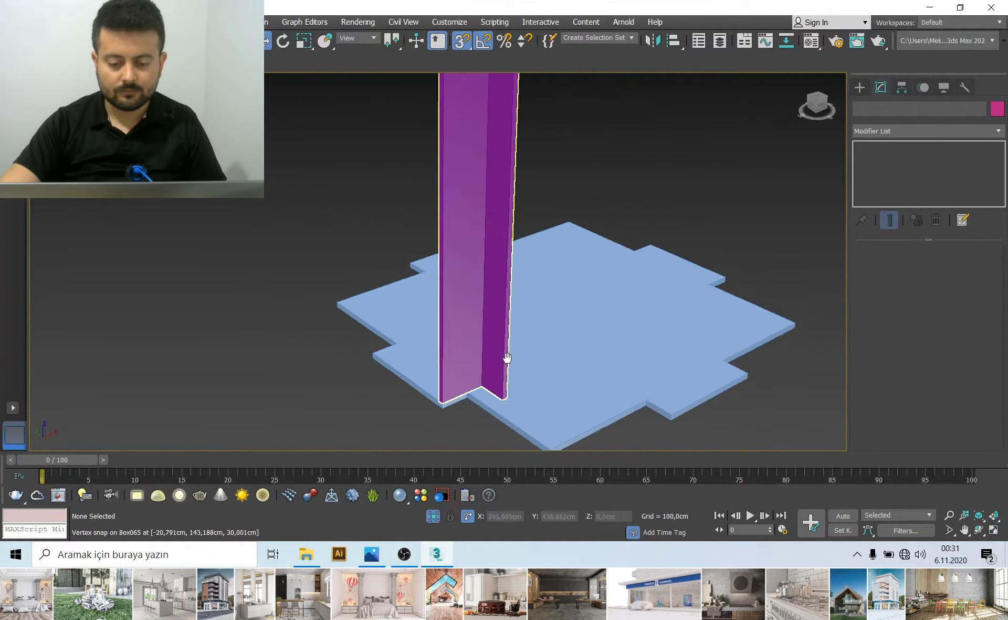
left_click(440, 518)
scroll(473, 443, "up", 3)
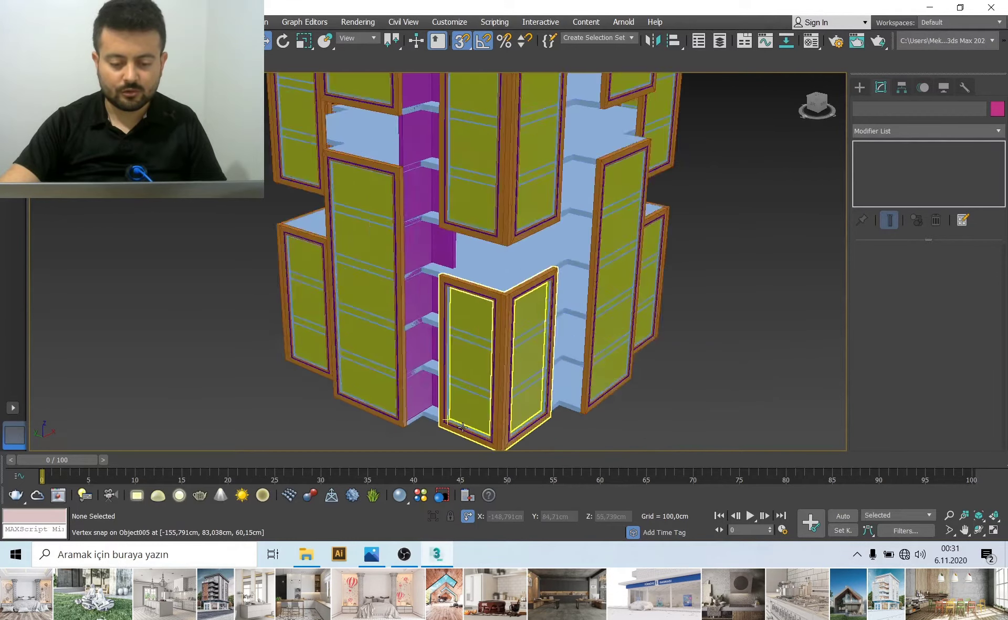
scroll(460, 434, "up", 2)
left_click(406, 424)
scroll(406, 420, "up", 3)
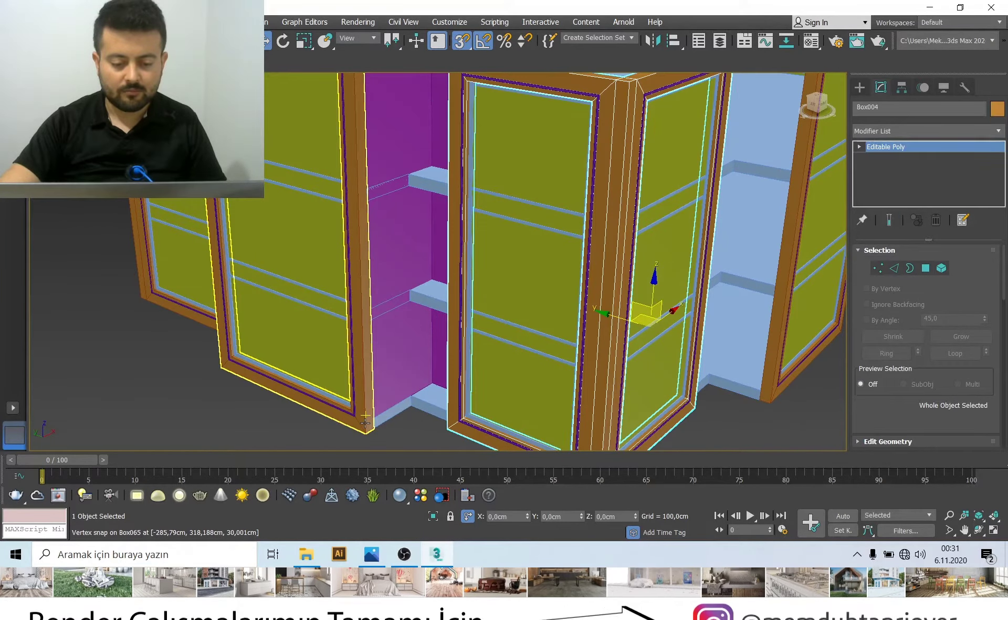
left_click(399, 409, "ctrl")
scroll(397, 406, "up", 1)
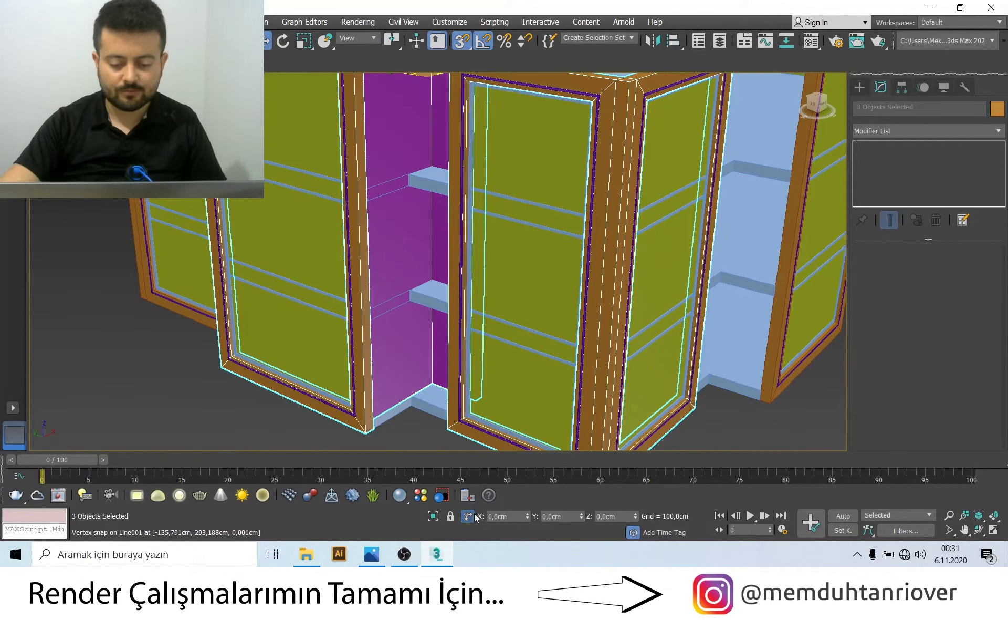
left_click(433, 517)
left_click(500, 393)
Frame the isolated objects and select the purple column's narrow side face in Polygon mode
mouse_move(511, 342)
middle_mouse_down("alt")
mouse_move(370, 371)
mouse_move(424, 343)
middle_mouse_up("alt")
scroll(370, 372, "up", 5)
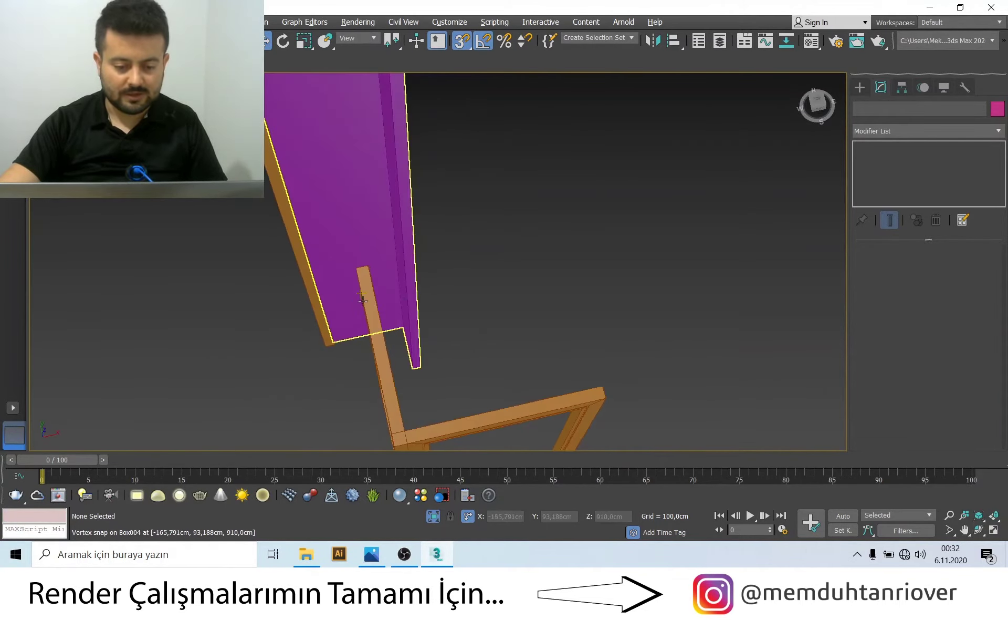
key("shift+z")
key("alt+w")
key("alt+w")
key("alt+w")
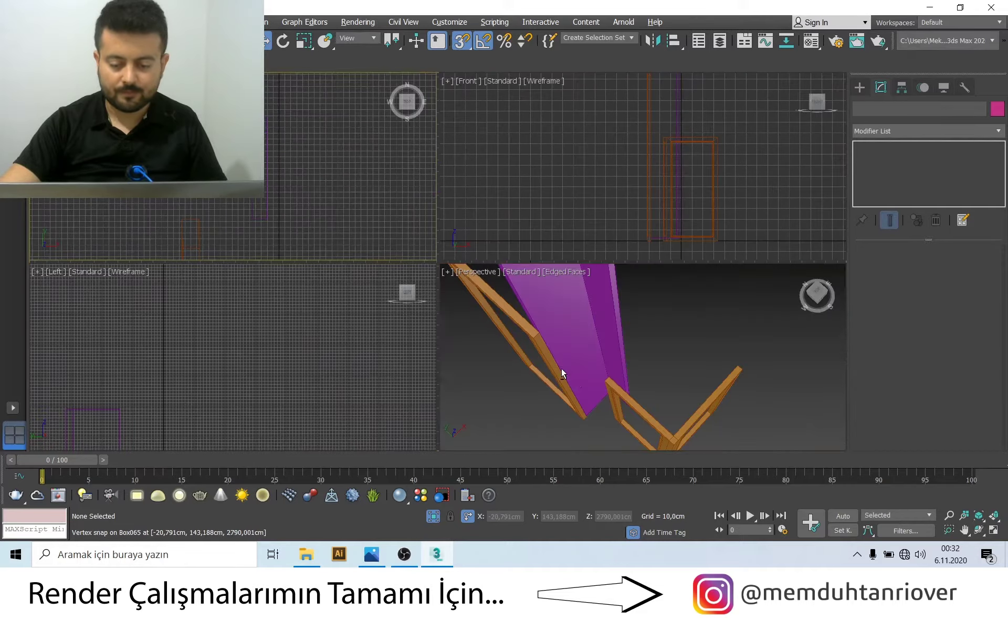
key("alt+w")
scroll(436, 321, "up", 3)
left_click(402, 268)
key("4")
left_click(402, 265)
middle_click_drag(406, 210, 569, 367, "alt")
Extrude the column's narrow side face outward by 25 cm
scroll(937, 364, "down", 5)
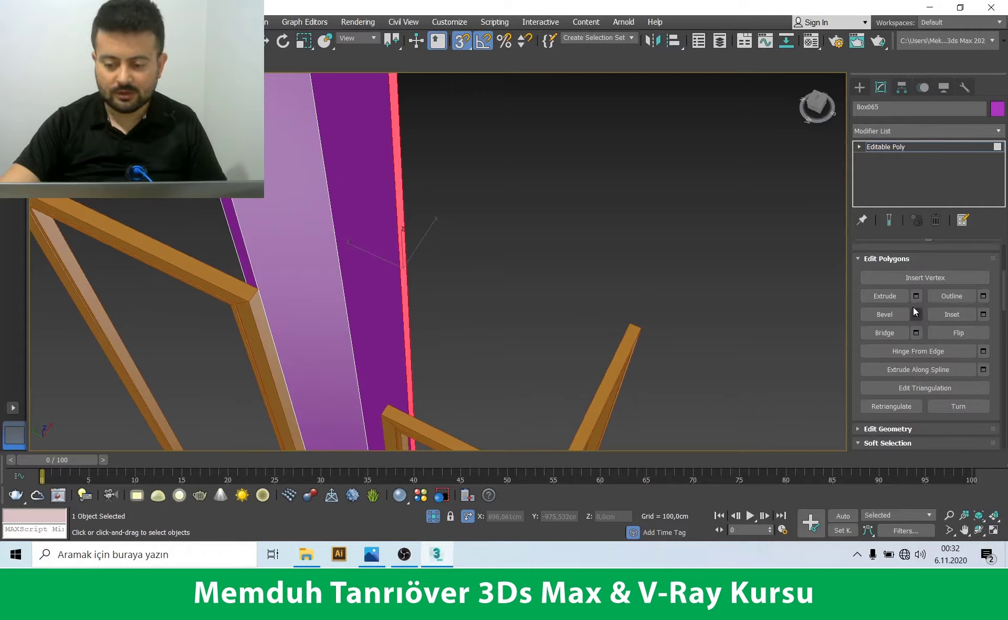
left_click(916, 296)
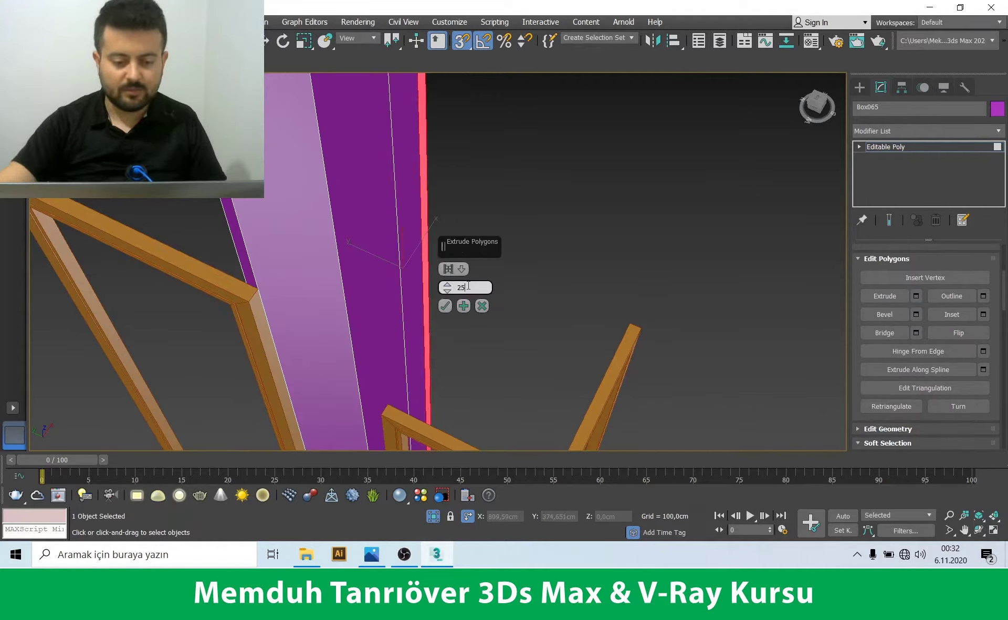
key("Return")
middle_click_drag(357, 316, 699, 402, "alt")
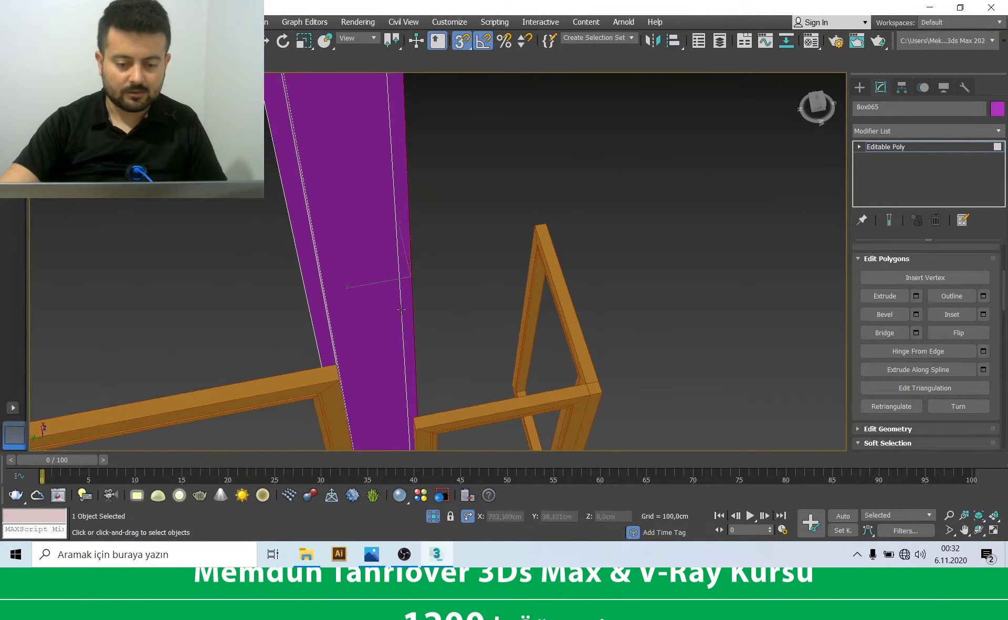
Extrude the red face a further 50 cm via the Extrude settings
left_click(917, 296)
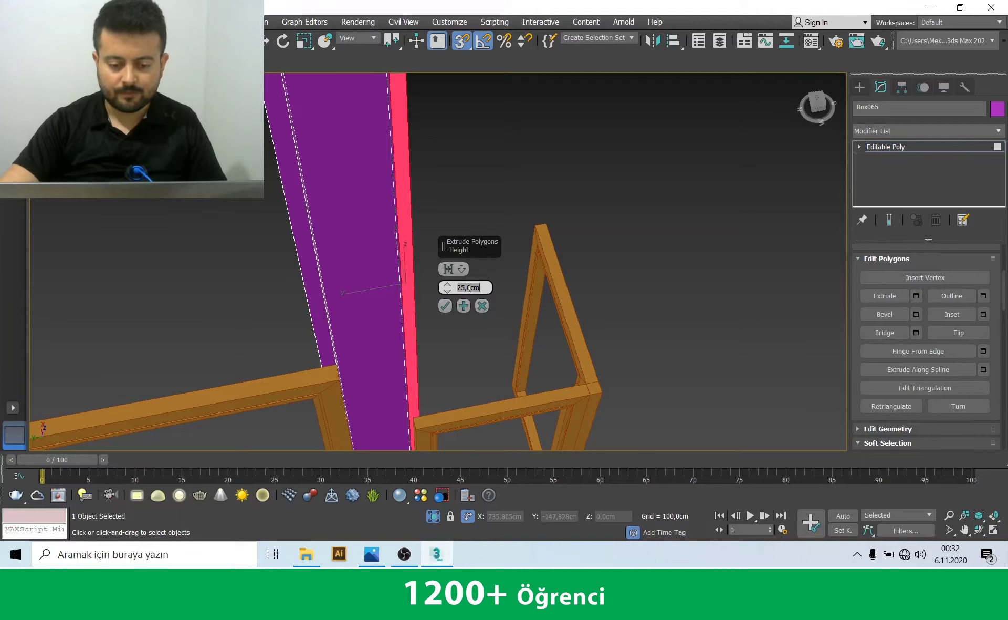
type("50")
key("Return")
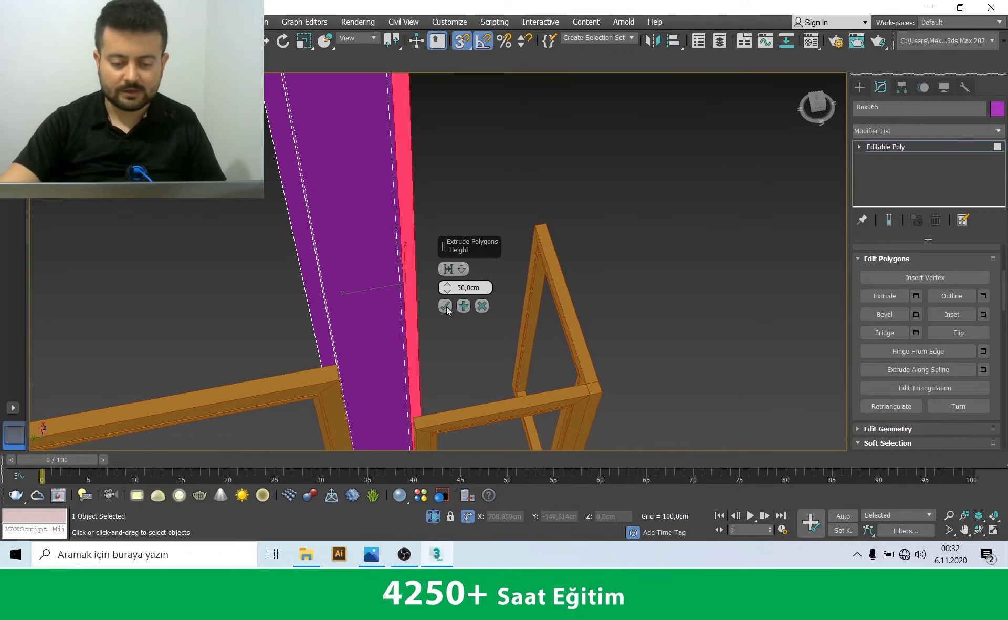
Select the four end vertices of the extruded arm in Vertex mode from the Top view
key("t")
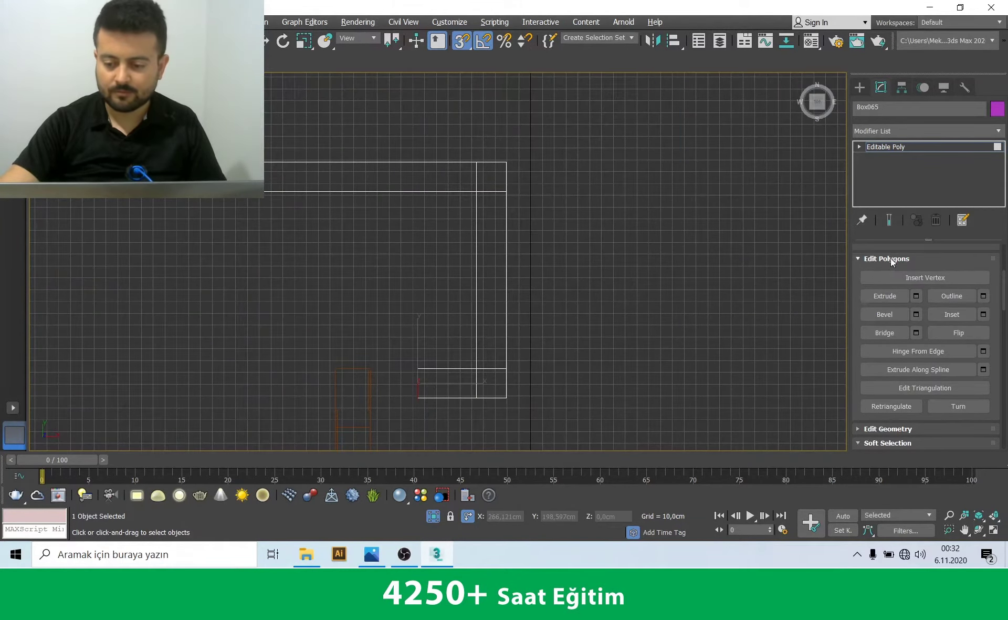
left_click(891, 258)
key("1")
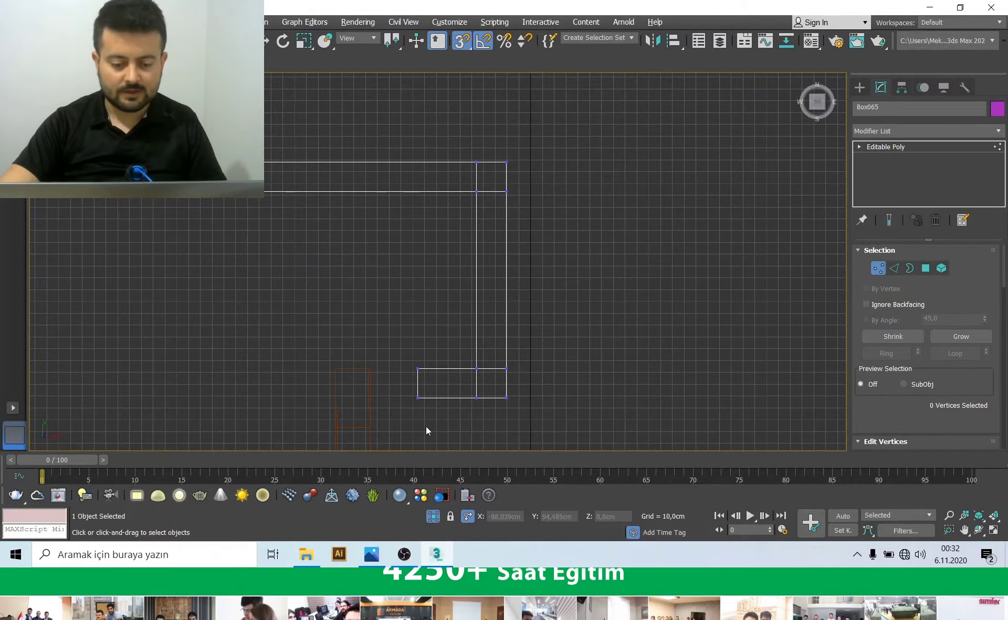
scroll(426, 430, "up", 3)
left_click_drag(411, 386, 441, 357)
key("alt+w")
key("alt+w")
mouse_move(494, 391)
middle_mouse_down("alt")
mouse_move(474, 368)
mouse_move(549, 366)
mouse_move(423, 376)
mouse_move(350, 362)
mouse_move(428, 351)
mouse_move(415, 354)
mouse_move(363, 225)
mouse_move(364, 285)
mouse_move(357, 214)
middle_mouse_up("alt")
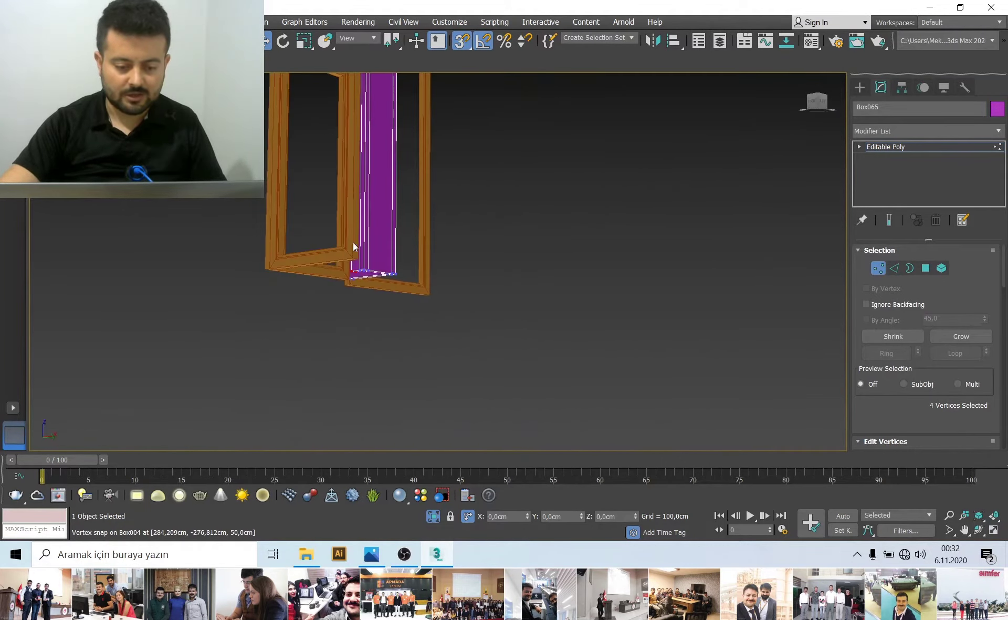
scroll(357, 214, "up", 3)
mouse_move(326, 275)
middle_mouse_down("alt")
mouse_move(334, 242)
mouse_move(315, 263)
mouse_move(304, 250)
middle_mouse_up("alt")
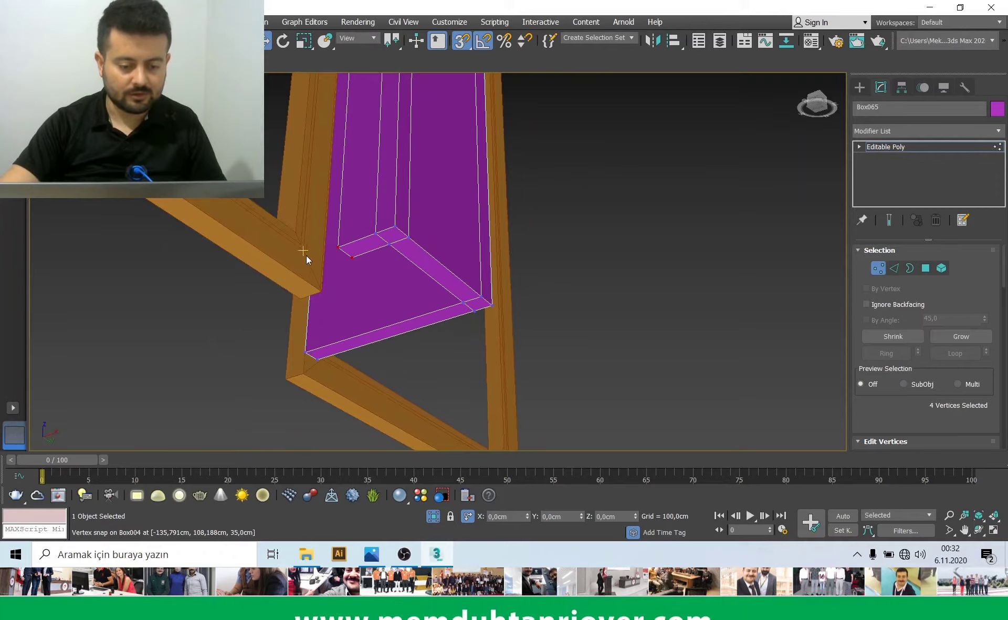
key("alt+w")
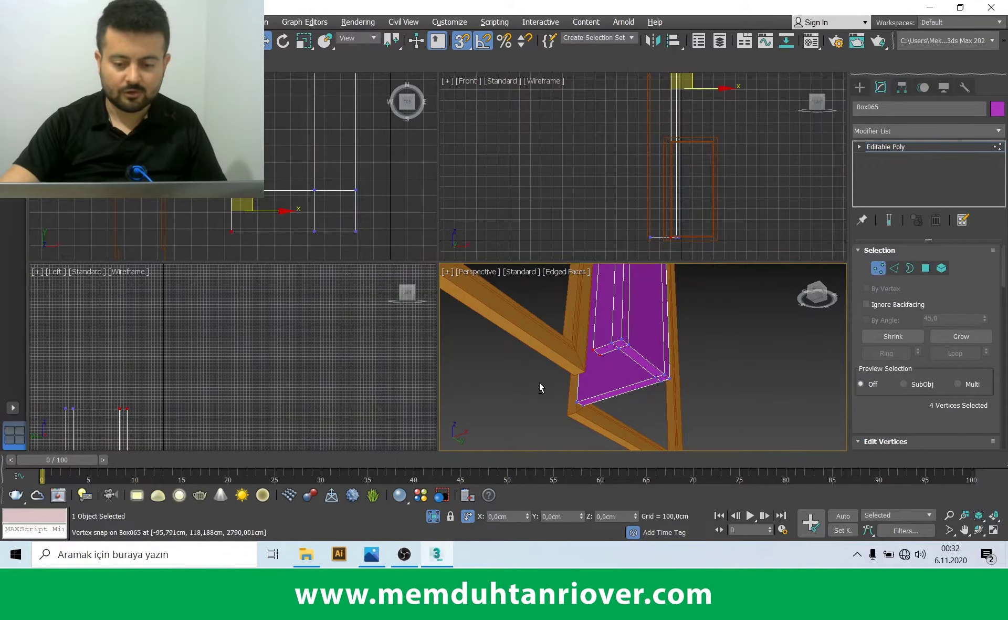
key("alt+w")
Snap the end vertices onto the orange frame's corner, inspect the joint, and deselect
mouse_move(341, 308)
middle_mouse_down("alt")
mouse_move(412, 304)
mouse_move(429, 322)
mouse_move(439, 286)
middle_mouse_up("alt")
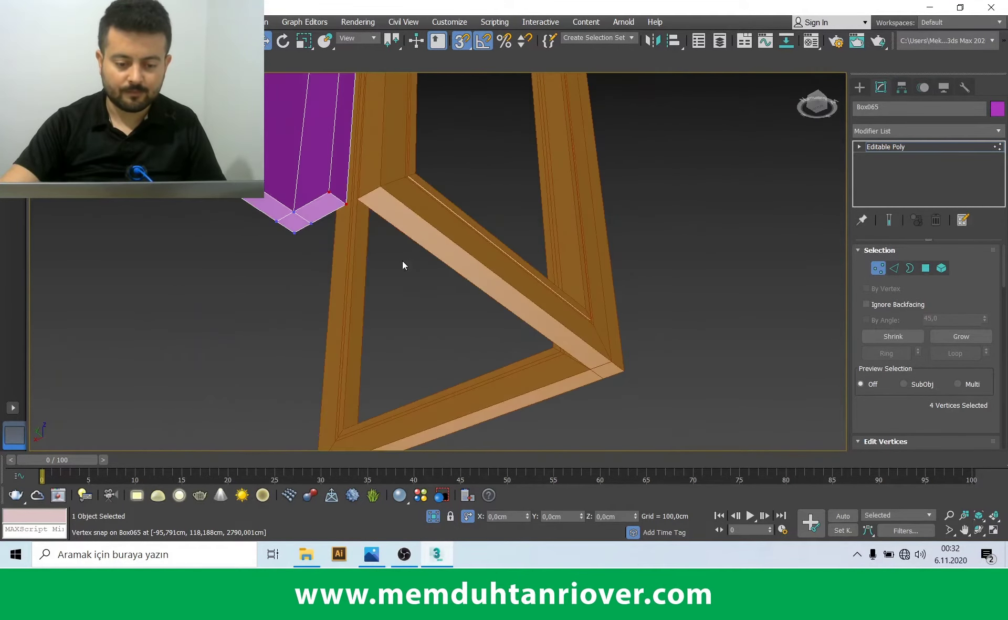
scroll(332, 181, "up", 2)
scroll(336, 209, "up", 2)
left_click_drag(337, 202, 403, 213)
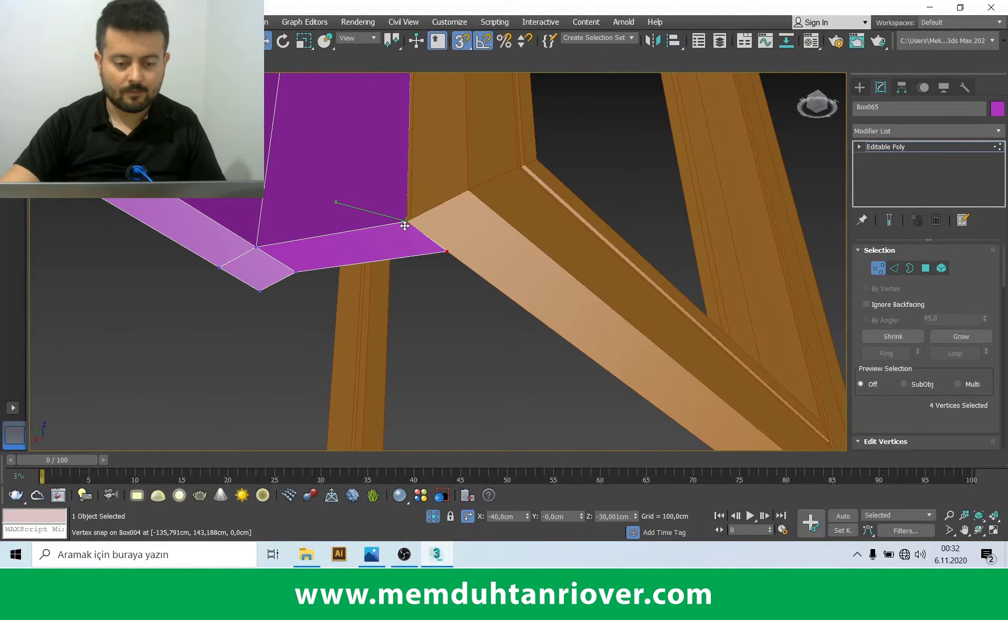
left_click_drag(387, 229, 405, 221)
scroll(348, 313, "down", 4)
mouse_move(348, 313)
middle_mouse_down("alt")
mouse_move(286, 183)
mouse_move(344, 180)
mouse_move(336, 223)
middle_mouse_up("alt")
scroll(291, 152, "up", 4)
scroll(303, 179, "down", 3)
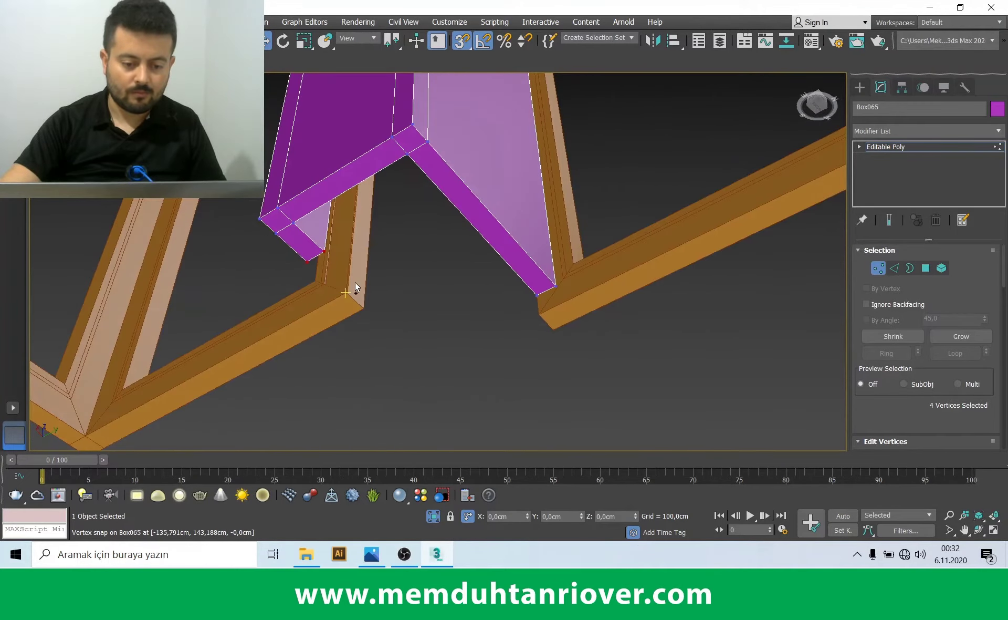
mouse_move(375, 290)
middle_mouse_down("alt")
mouse_move(306, 284)
mouse_move(286, 306)
mouse_move(209, 215)
middle_mouse_up("alt")
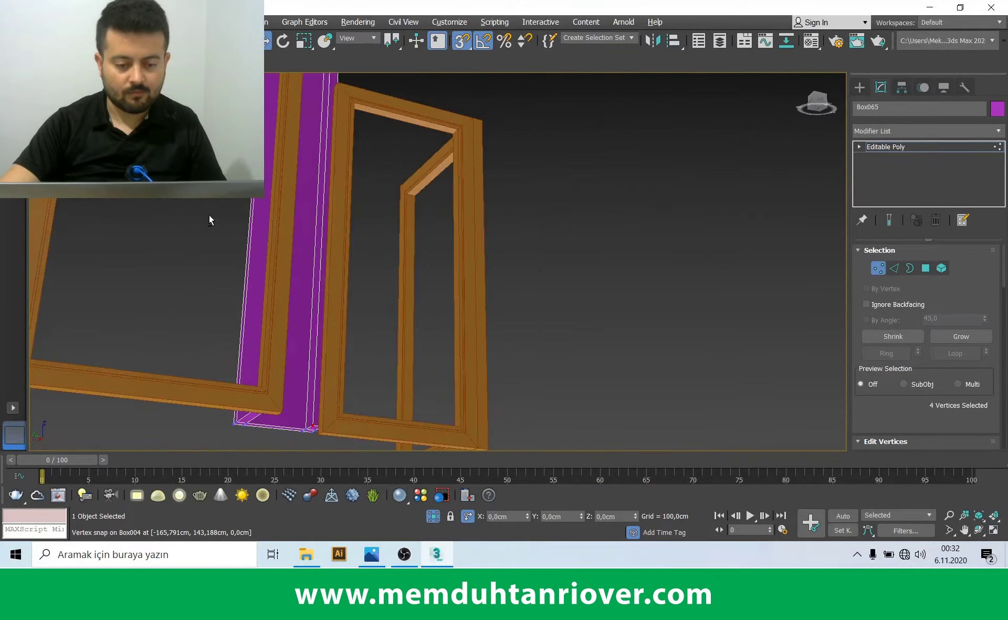
key("t")
left_click(330, 271)
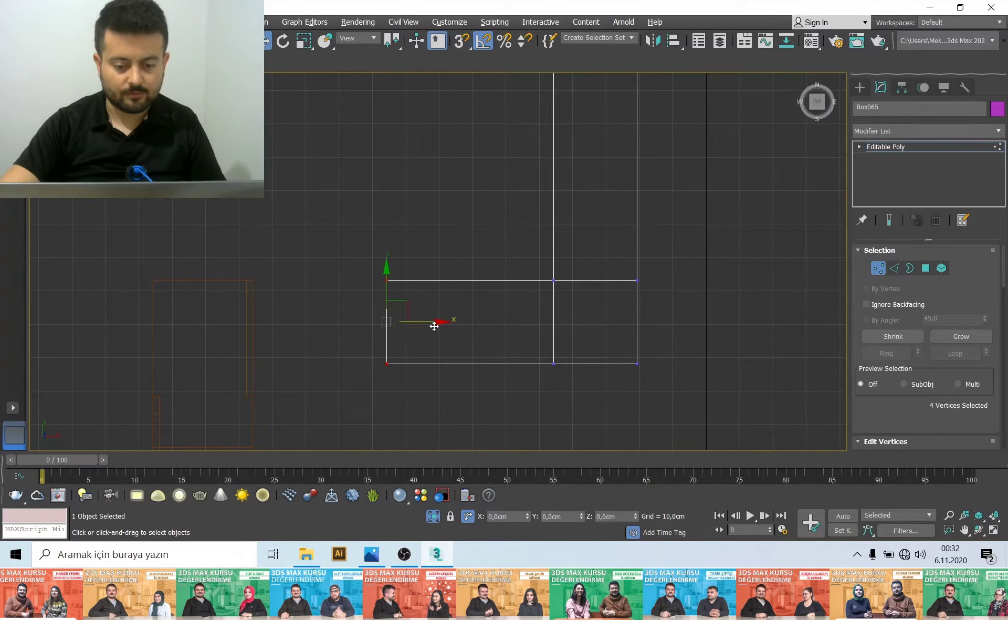
Zoom in on the purple plank and nudge its end vertices left toward the frame
key("alt+w")
key("alt+w")
mouse_move(373, 361)
middle_mouse_down("alt")
mouse_move(339, 394)
mouse_move(335, 179)
mouse_move(337, 284)
mouse_move(384, 233)
middle_mouse_up("alt")
scroll(343, 221, "up", 5)
mouse_move(319, 127)
middle_mouse_down("alt")
mouse_move(378, 178)
mouse_move(459, 307)
middle_mouse_up("alt")
mouse_move(426, 344)
middle_mouse_down("alt")
mouse_move(417, 310)
mouse_move(405, 323)
mouse_move(417, 288)
mouse_move(387, 301)
mouse_move(426, 254)
mouse_move(420, 333)
mouse_move(401, 254)
mouse_move(387, 265)
mouse_move(402, 387)
mouse_move(385, 411)
mouse_move(444, 304)
mouse_move(441, 401)
mouse_move(465, 291)
mouse_move(457, 352)
mouse_move(490, 355)
middle_mouse_up("alt")
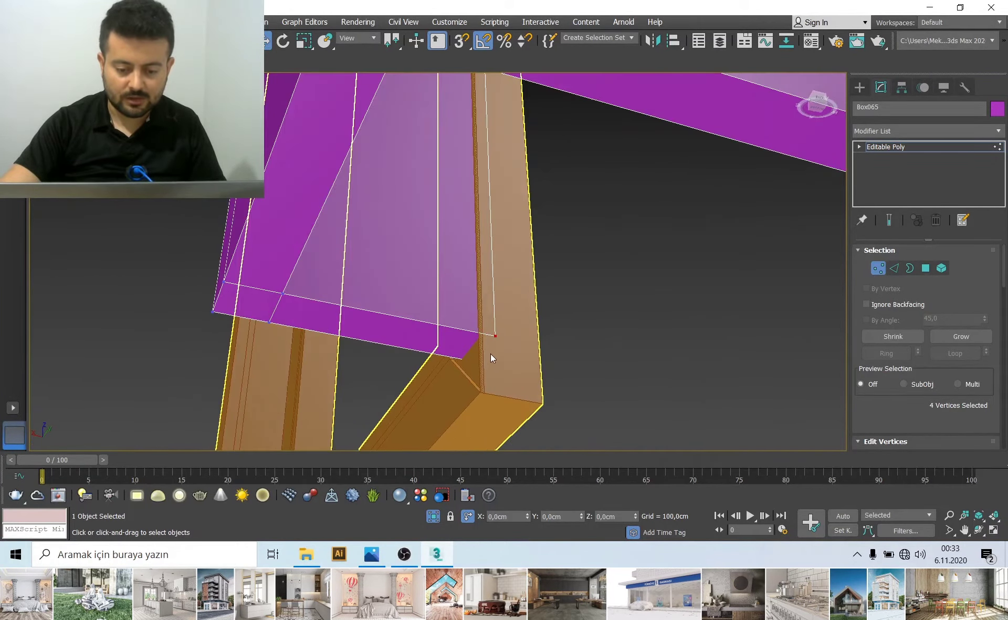
left_click_drag(483, 360, 461, 348)
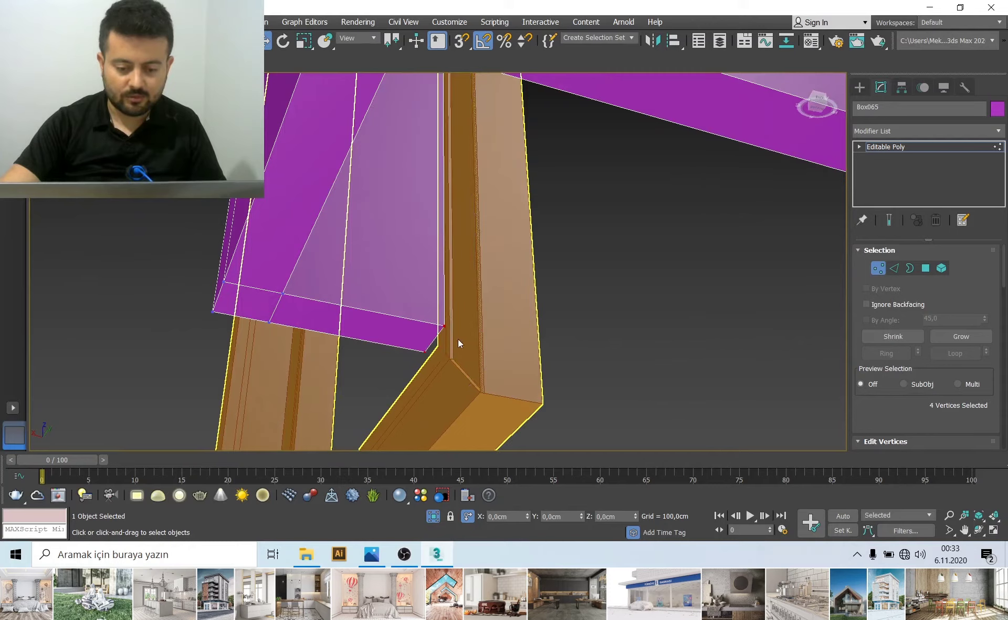
With vertex snapping on, snap the plank's end vertices into the orange frame's inner corner
left_click(460, 43)
mouse_move(445, 326)
left_mouse_down()
mouse_move(468, 404)
mouse_move(435, 386)
left_mouse_up()
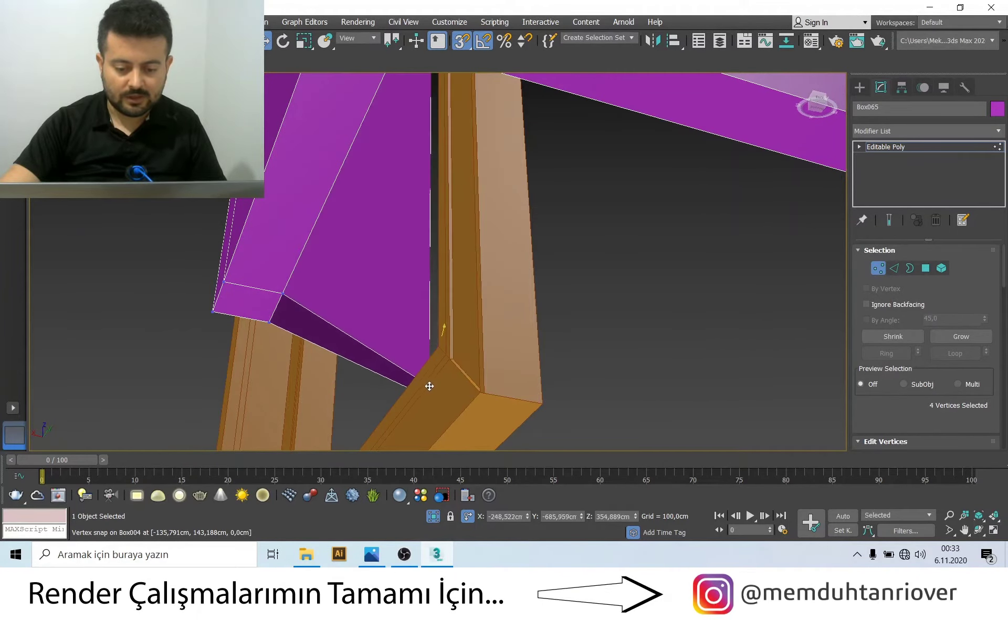
mouse_move(416, 402)
middle_mouse_down("alt")
mouse_move(448, 399)
mouse_move(574, 331)
mouse_move(374, 308)
mouse_move(405, 329)
mouse_move(481, 344)
middle_mouse_up("alt")
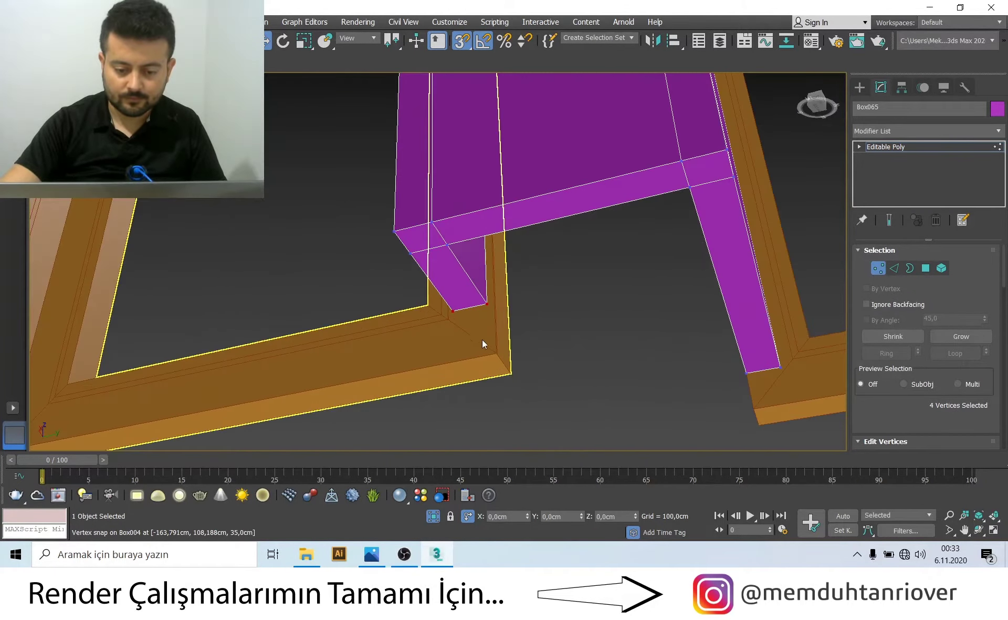
scroll(491, 351, "up", 2)
scroll(502, 361, "up", 1)
scroll(490, 347, "up", 1)
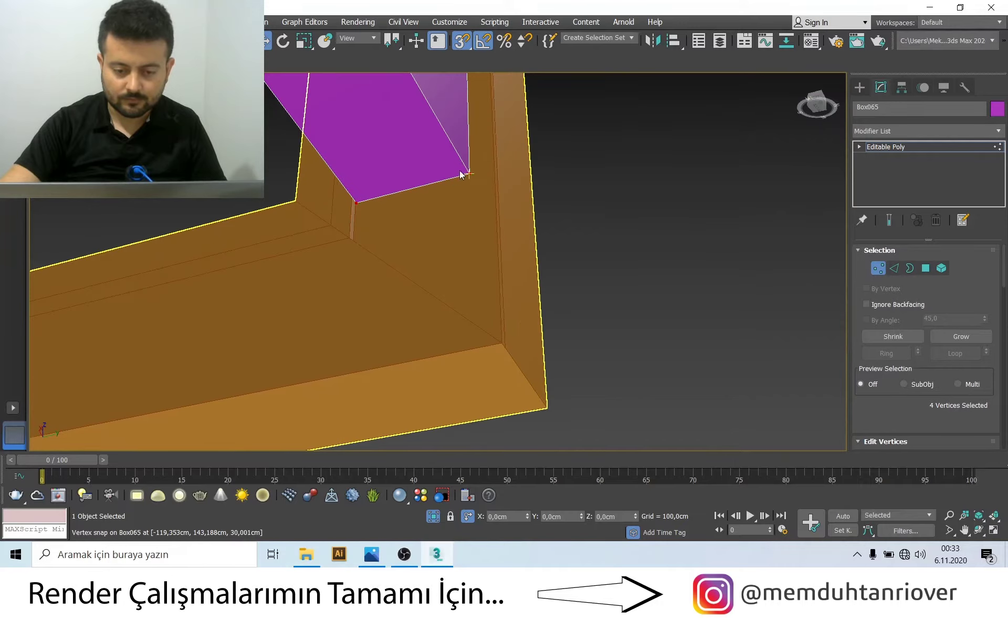
mouse_move(468, 173)
left_mouse_down()
mouse_move(480, 322)
mouse_move(495, 341)
left_mouse_up()
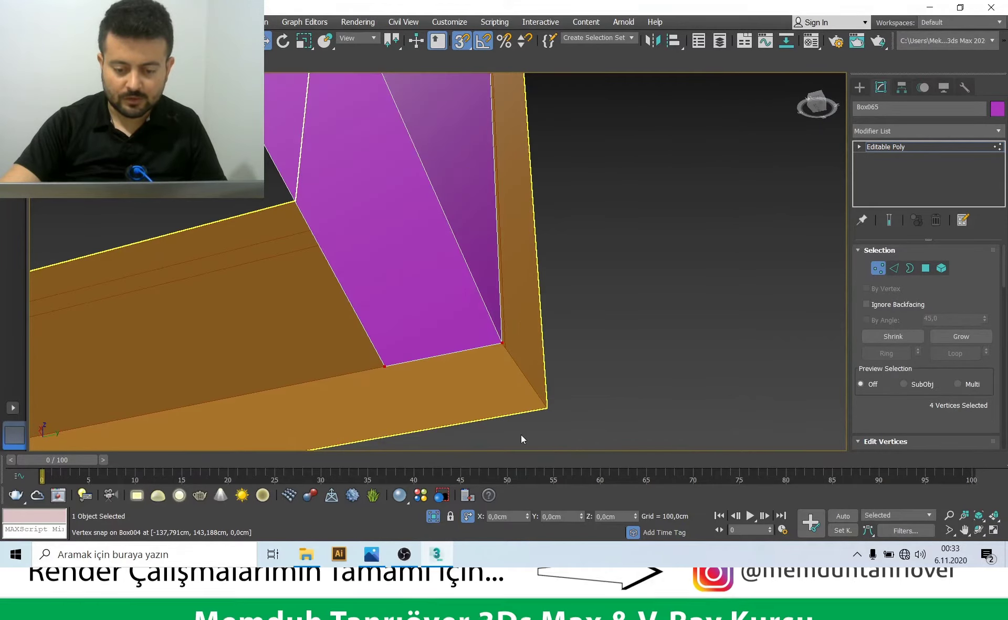
scroll(545, 364, "down", 2)
middle_click_drag(544, 358, 423, 383, "alt")
scroll(387, 252, "down", 3)
mouse_move(387, 252)
middle_mouse_down("alt")
mouse_move(450, 342)
mouse_move(390, 338)
mouse_move(407, 286)
mouse_move(404, 351)
middle_mouse_up("alt")
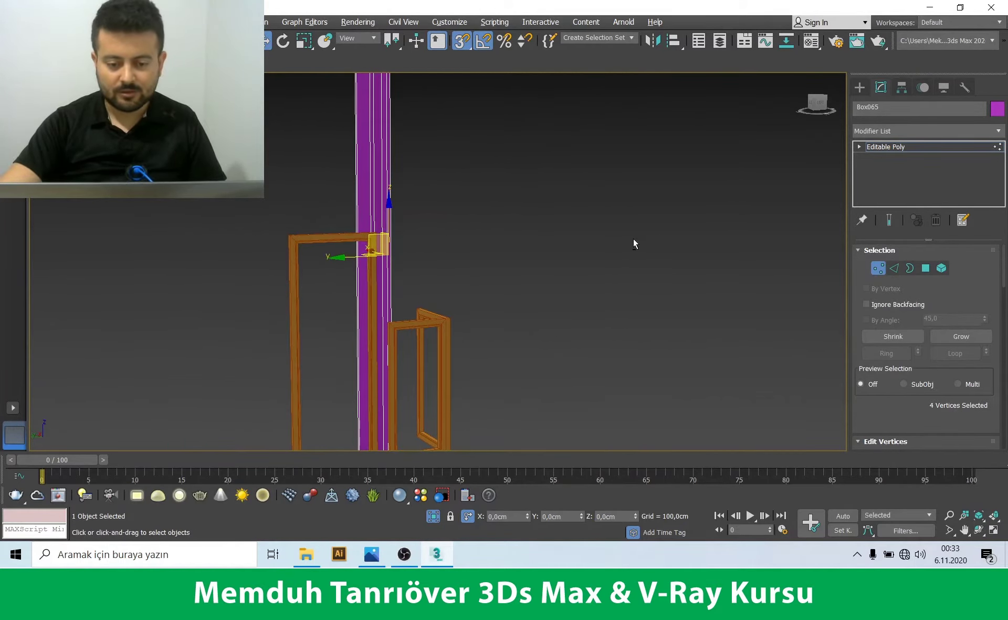
Check the column top in front and perspective views, then exit vertex mode and deselect it
key("f")
scroll(468, 360, "up", 3)
scroll(563, 401, "up", 3)
scroll(525, 399, "down", 3)
scroll(597, 402, "down", 3)
key("p")
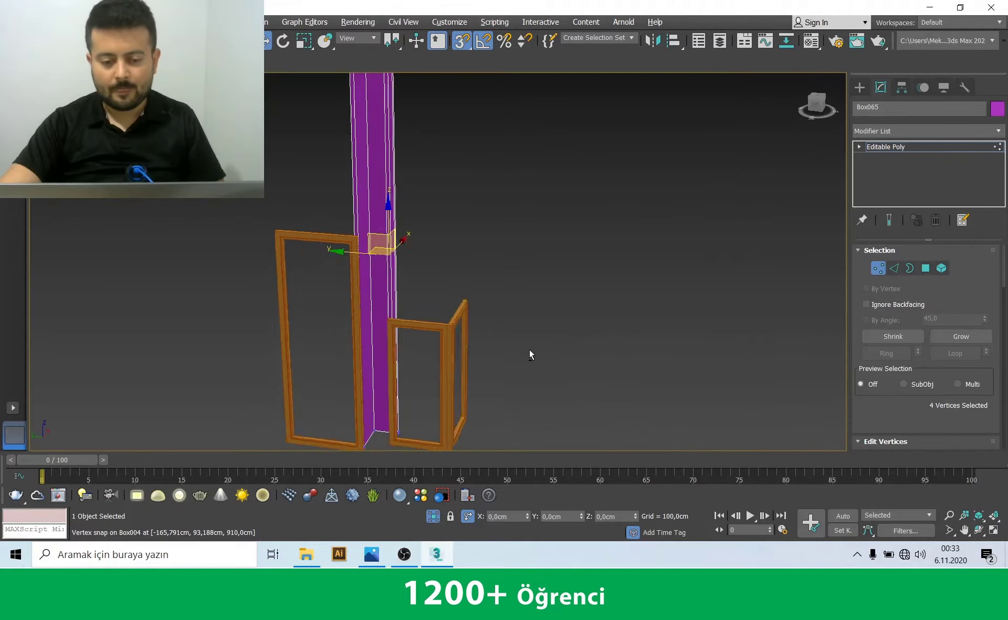
middle_click_drag(529, 354, 498, 381)
scroll(577, 368, "down", 2)
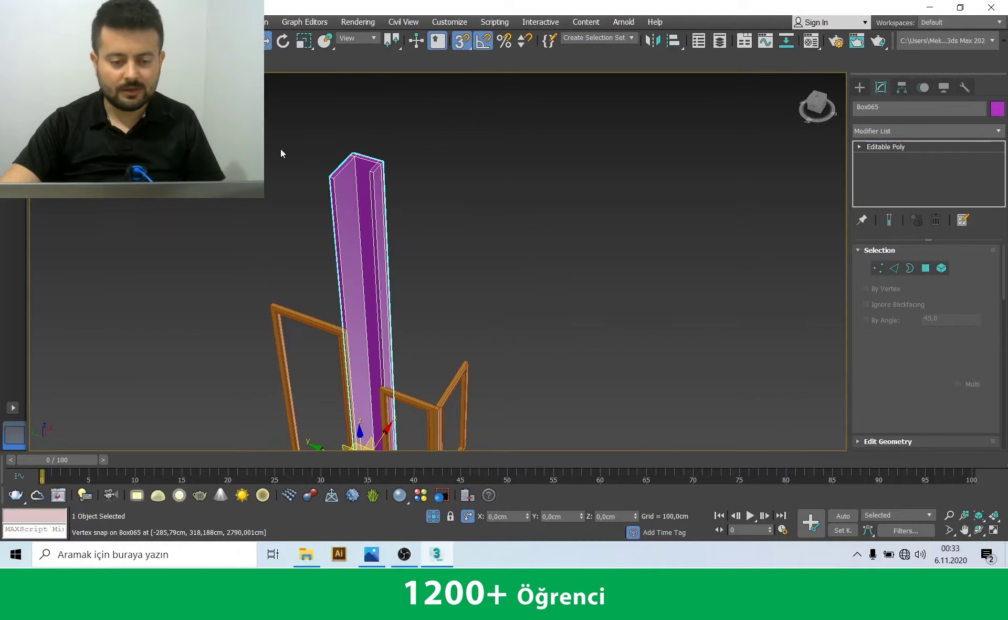
key("1")
scroll(389, 174, "up", 5)
scroll(419, 403, "down", 5)
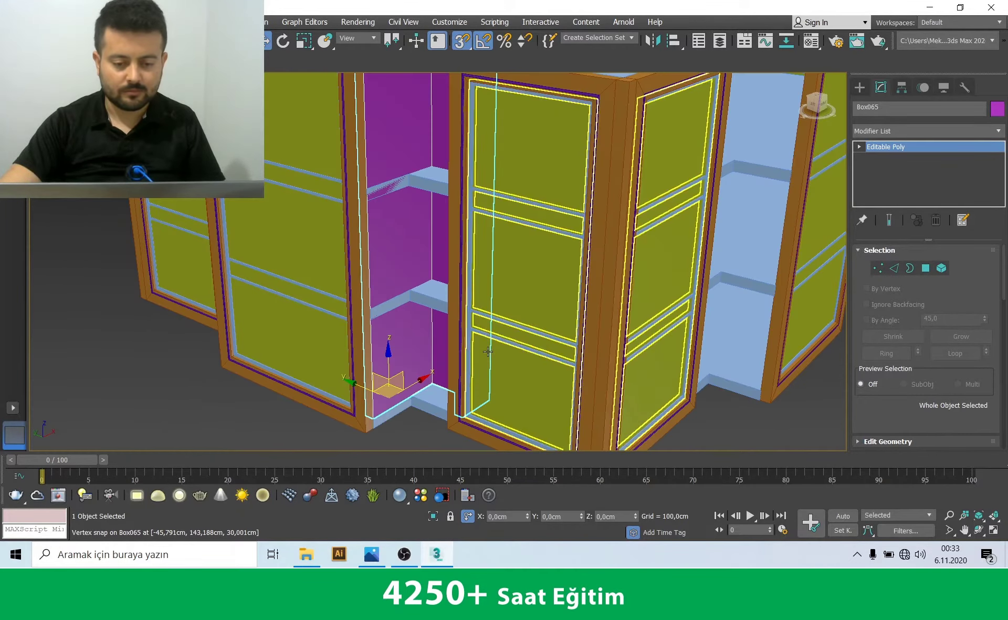
left_click(414, 434)
Orbit the tower from below and then from above to inspect its top
scroll(396, 407, "down", 3)
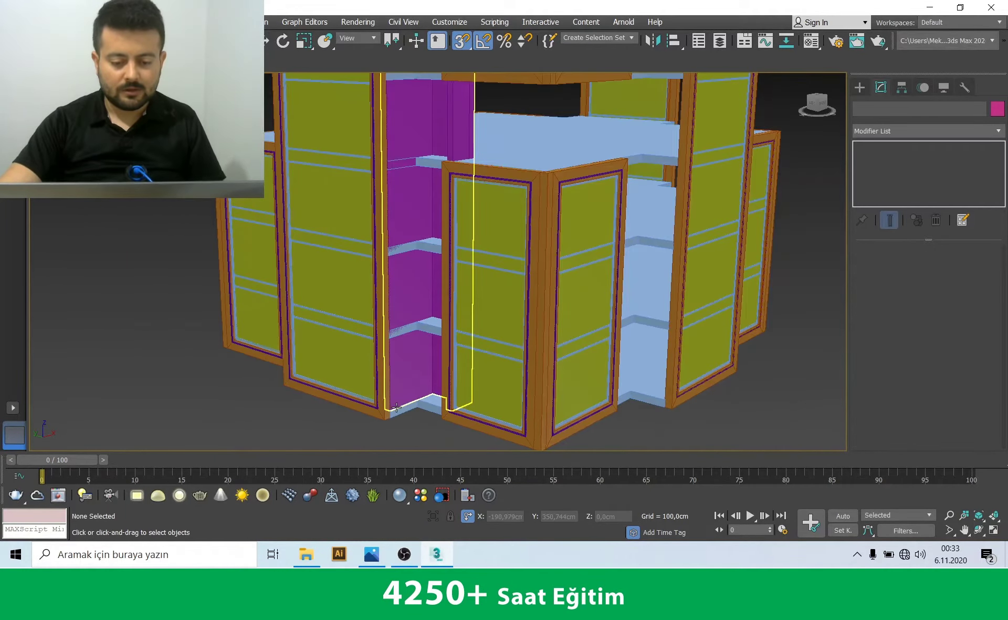
middle_click_drag(396, 407, 382, 307, "alt")
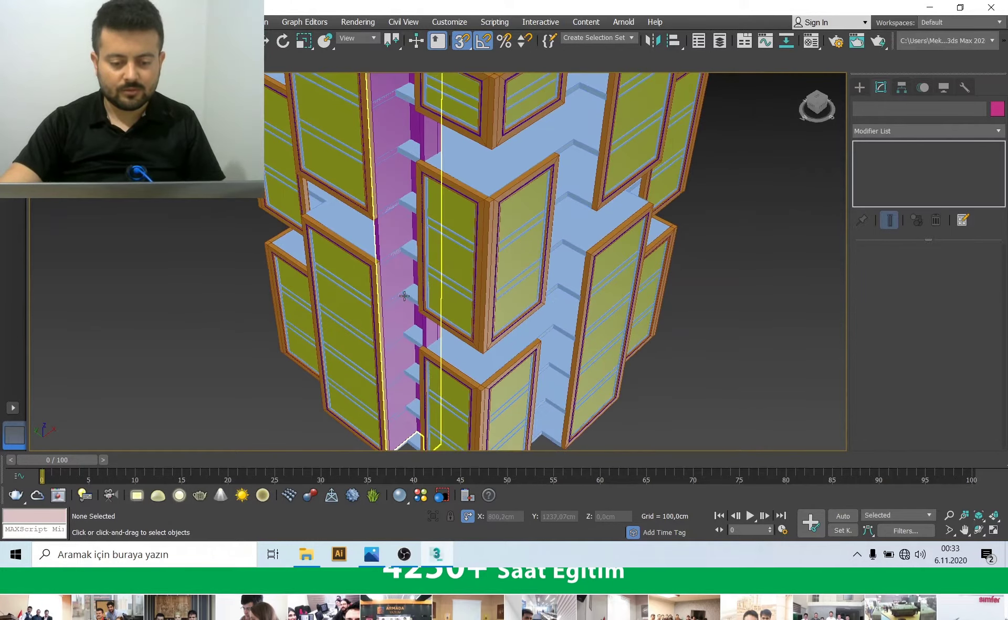
scroll(382, 307, "up", 5)
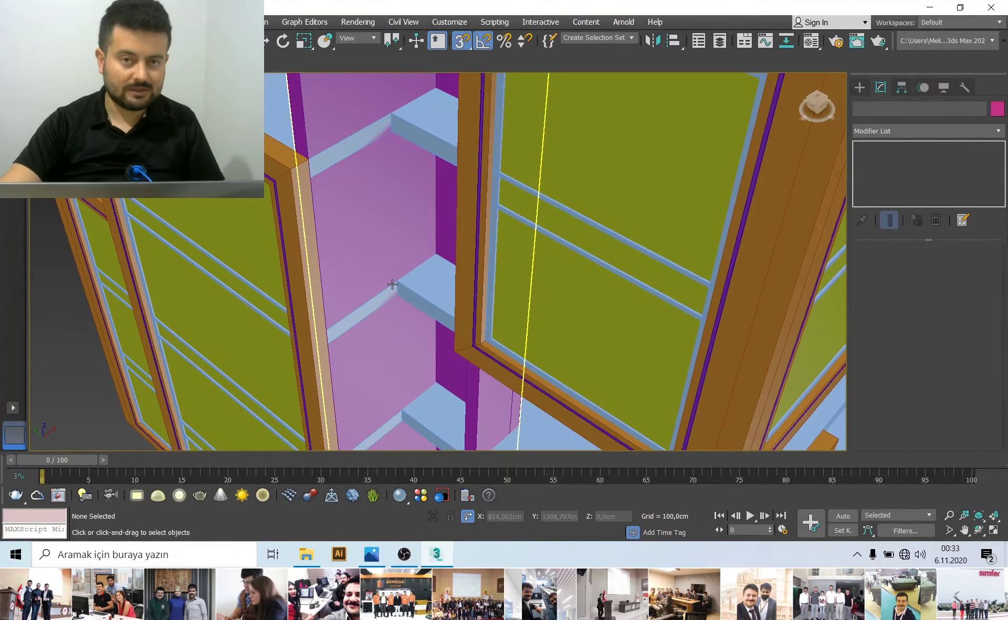
scroll(403, 285, "down", 3)
scroll(403, 285, "down", 2)
scroll(388, 294, "down", 2)
scroll(371, 270, "down", 3)
middle_click_drag(372, 270, 352, 317, "alt")
scroll(410, 185, "up", 4)
mouse_move(409, 185)
middle_mouse_down("alt")
mouse_move(456, 259)
mouse_move(382, 281)
mouse_move(427, 163)
mouse_move(390, 239)
mouse_move(407, 234)
middle_mouse_up("alt")
scroll(426, 162, "up", 4)
Review the tower in the four-view layout, top view and an oblique perspective
key("alt+w")
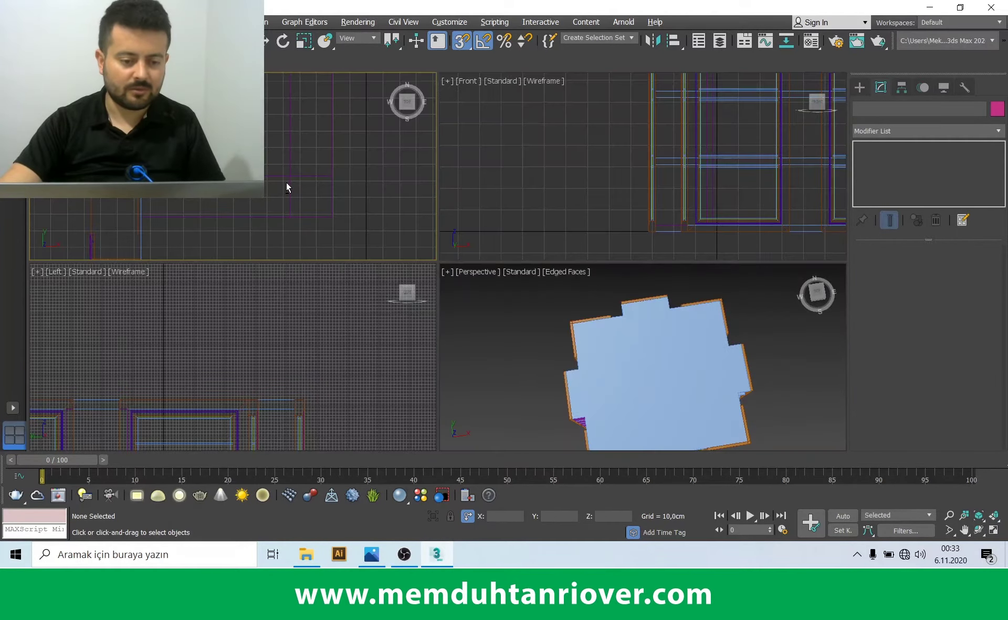
key("alt+w")
scroll(353, 299, "up", 3)
scroll(370, 228, "up", 3)
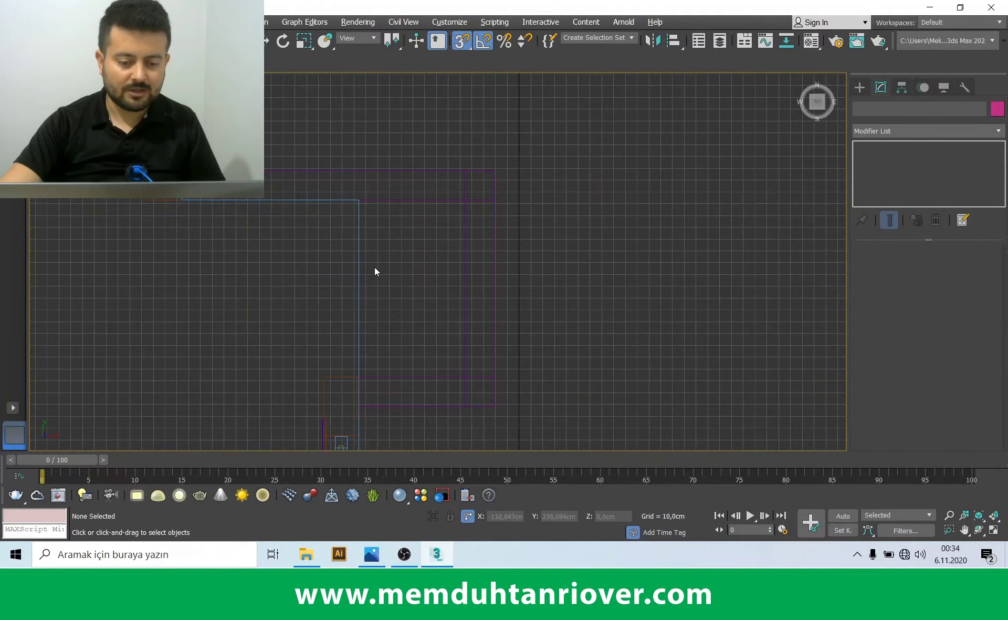
key("p")
middle_click_drag(425, 351, 462, 273, "alt")
scroll(462, 273, "up", 3)
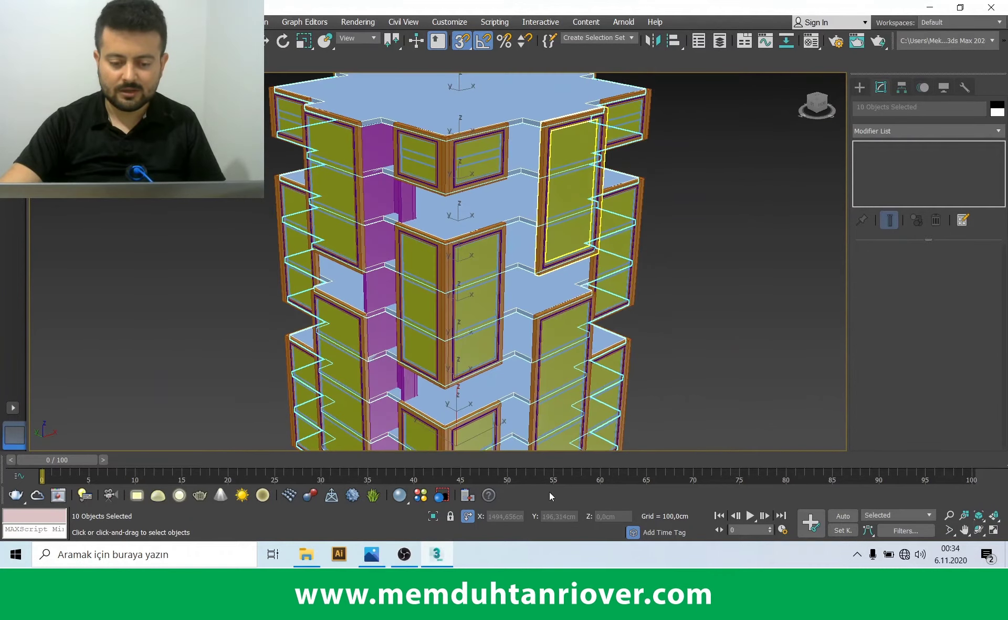
Isolate the floor slabs, convert the top slab to Editable Poly and attach all slabs to it
left_click(434, 515)
left_click(547, 166)
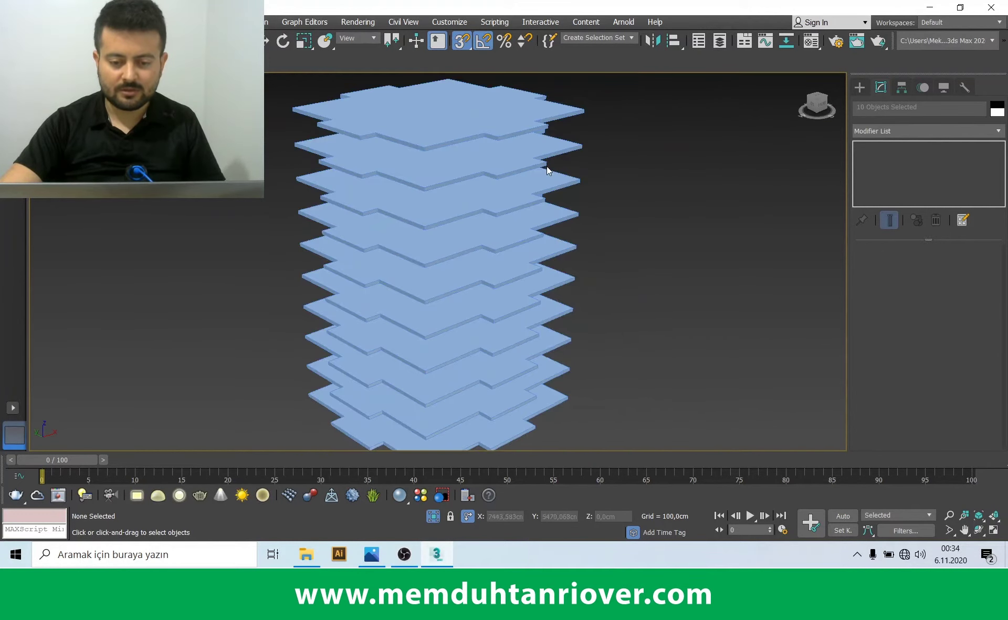
left_click(499, 129)
right_click(663, 140)
mouse_move(598, 283)
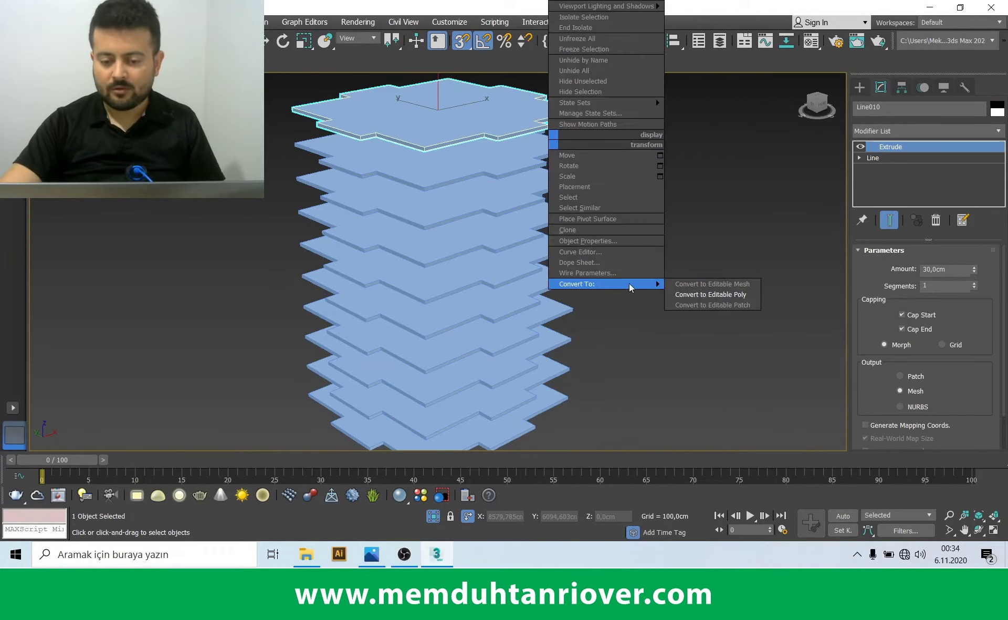
scroll(885, 314, "down", 5)
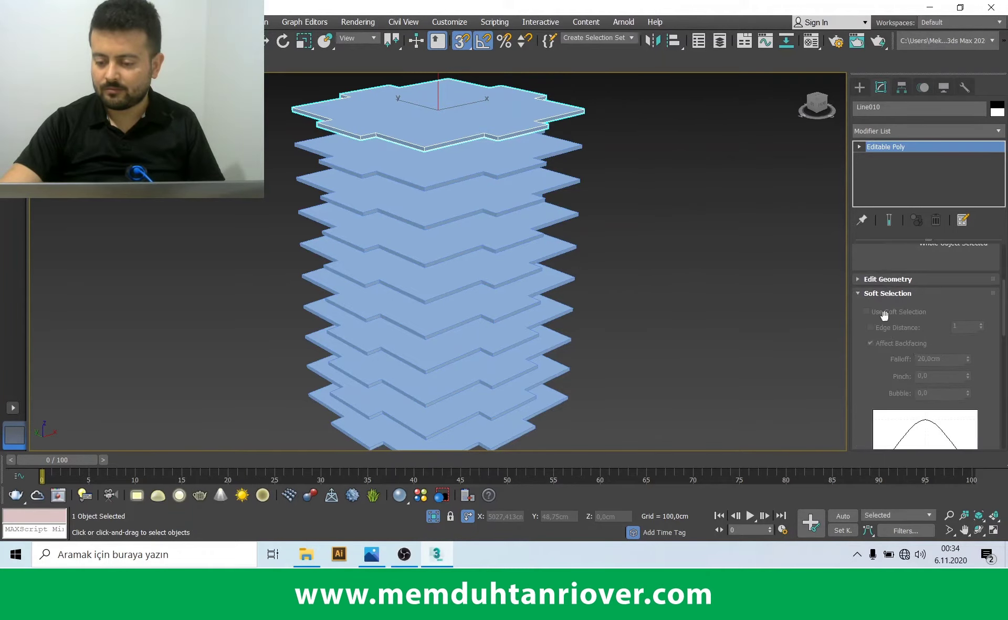
scroll(888, 353, "up", 3)
scroll(902, 320, "up", 1)
scroll(893, 368, "up", 1)
scroll(882, 309, "down", 4)
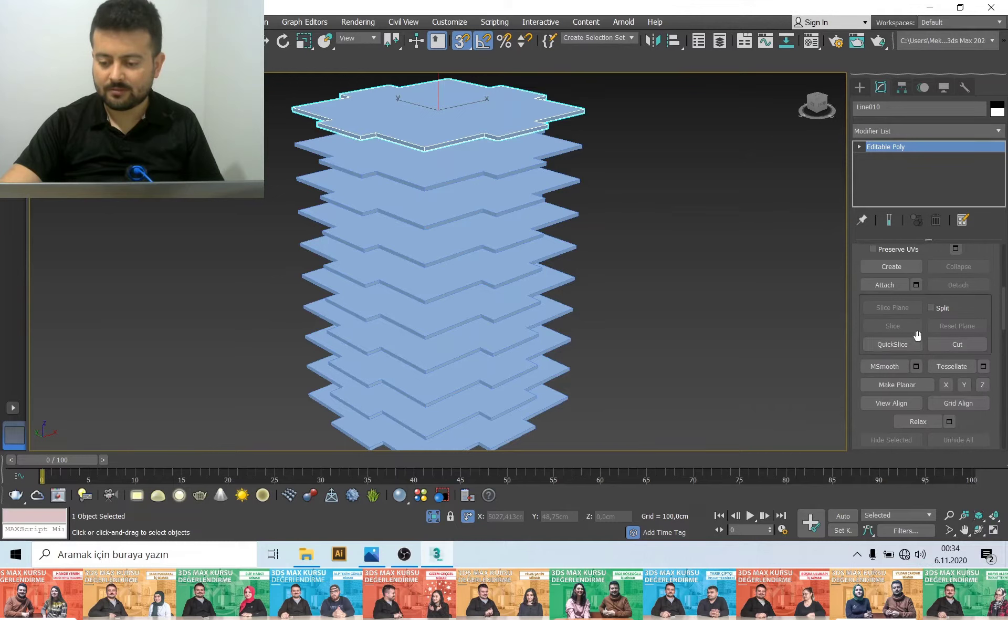
left_click(916, 284)
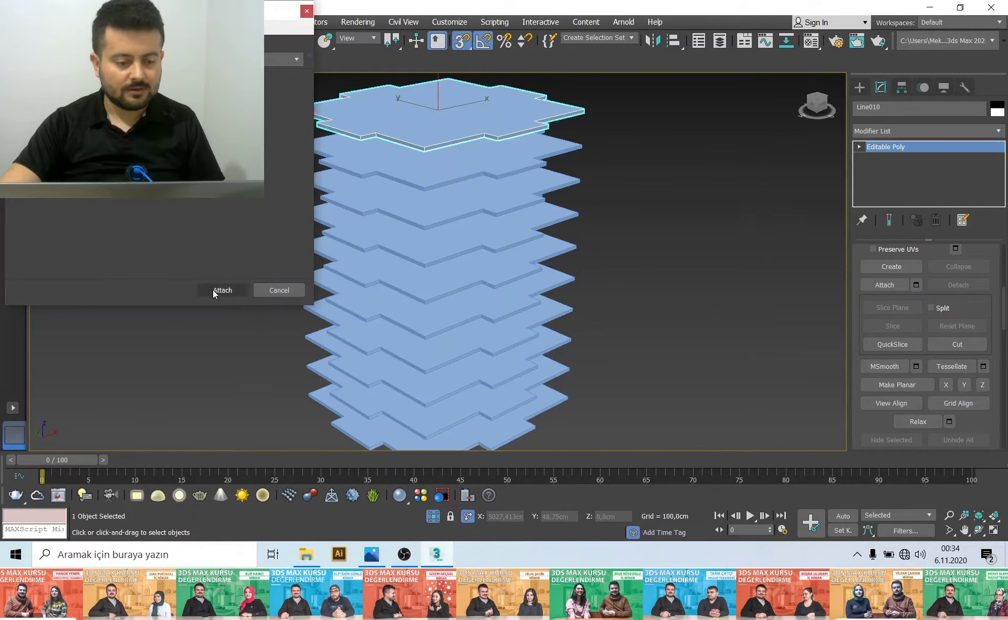
left_click(217, 290)
Check the merged slab's vertices, then unhide the building and zoom into the Top view
key("1")
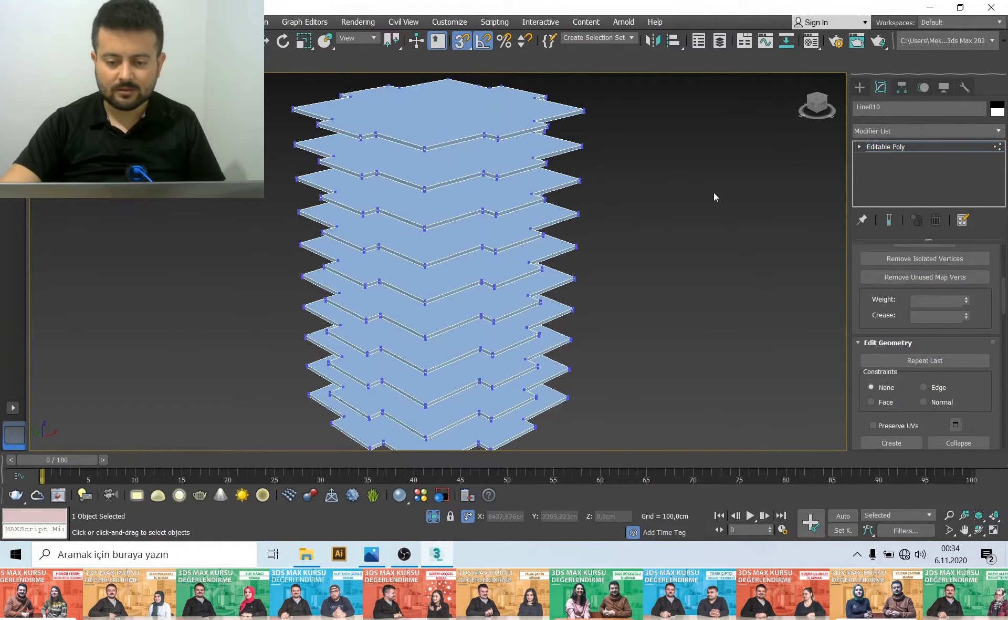
left_click(885, 147)
left_click(433, 516)
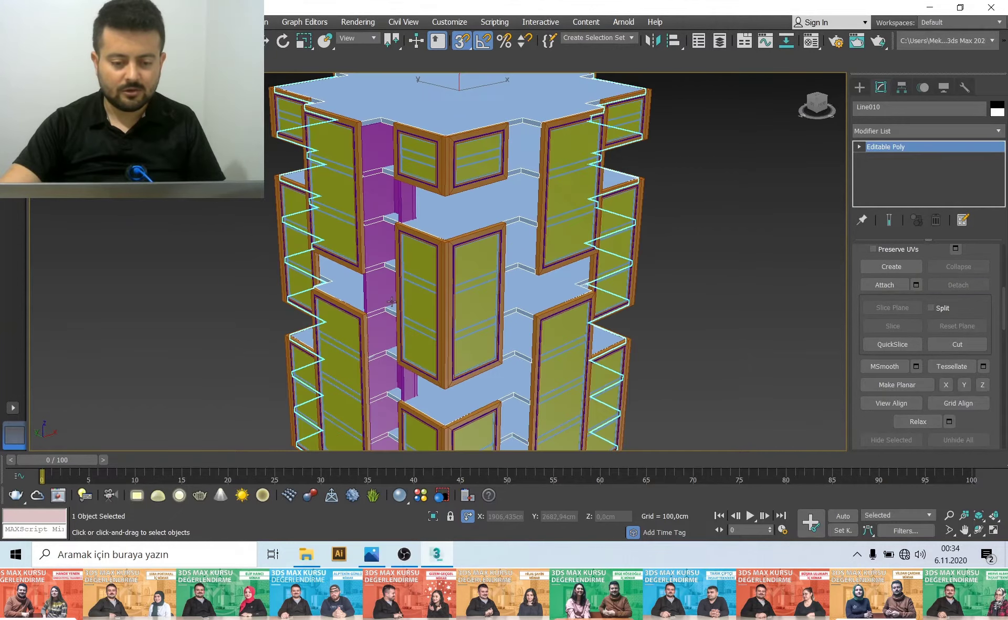
key("t")
scroll(264, 209, "up", 10)
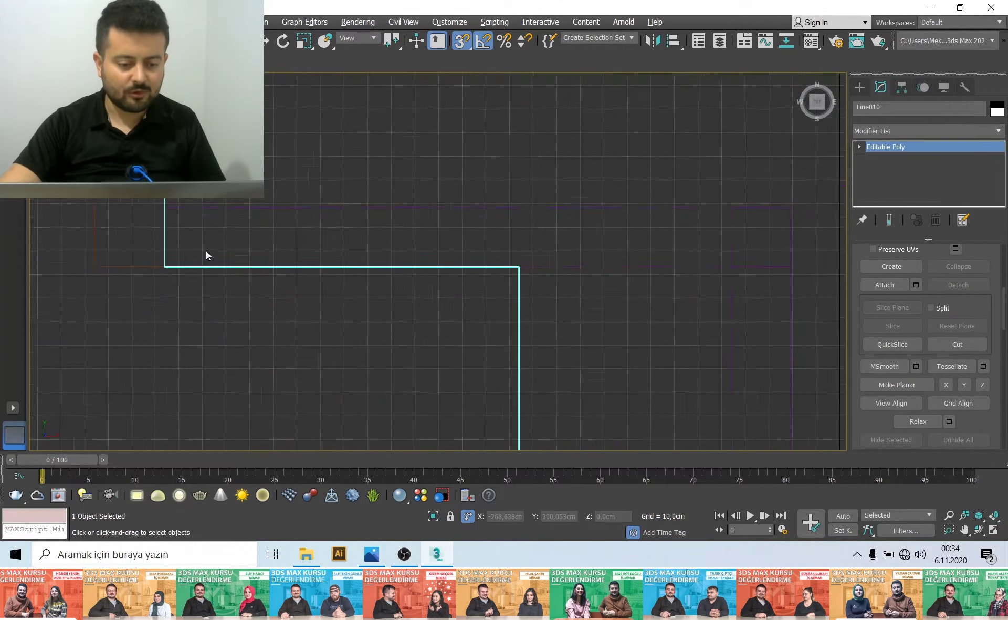
scroll(891, 268, "up", 3)
scroll(891, 268, "up", 2)
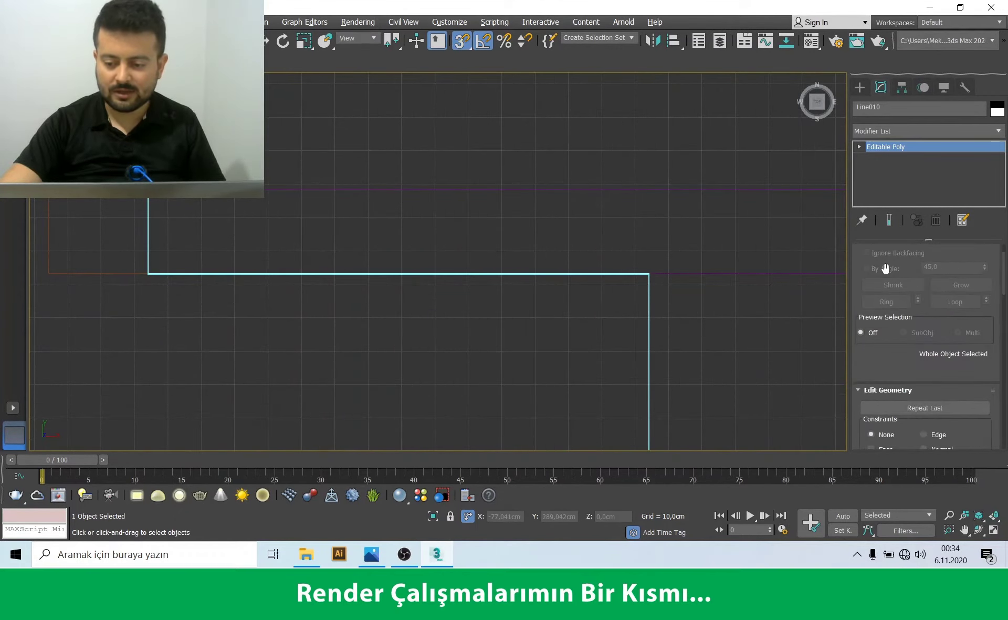
scroll(893, 294, "up", 2)
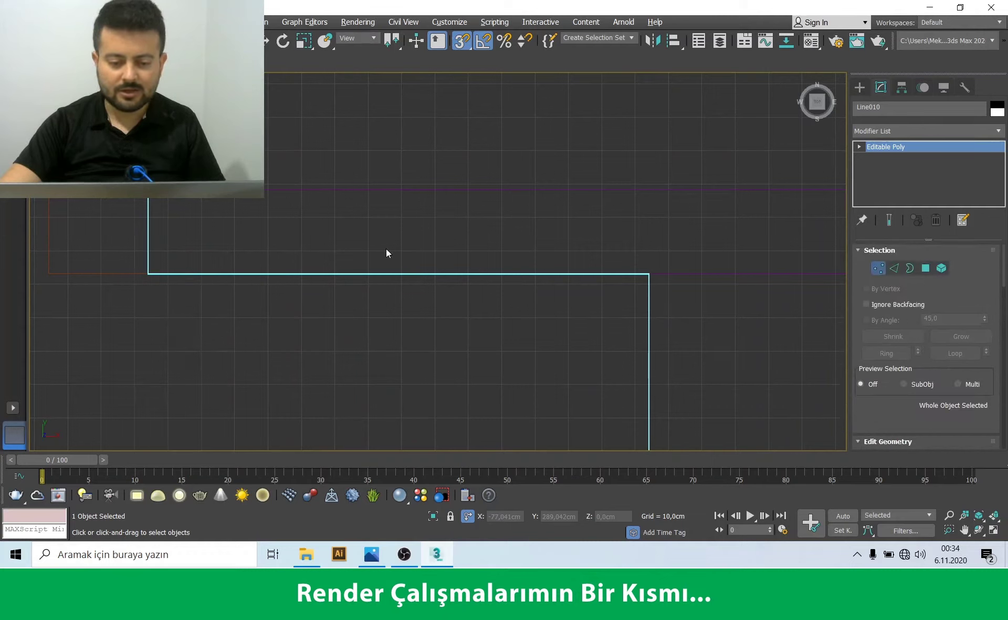
Adjust Line010's vertices with snapping off, then return to whole-object selection in perspective
key("1")
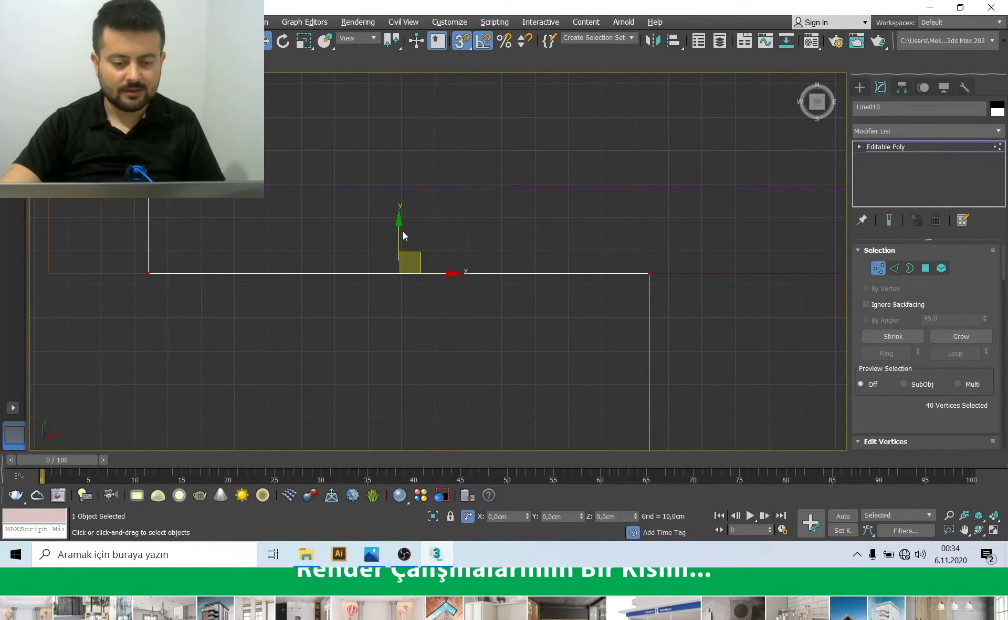
left_click(455, 49)
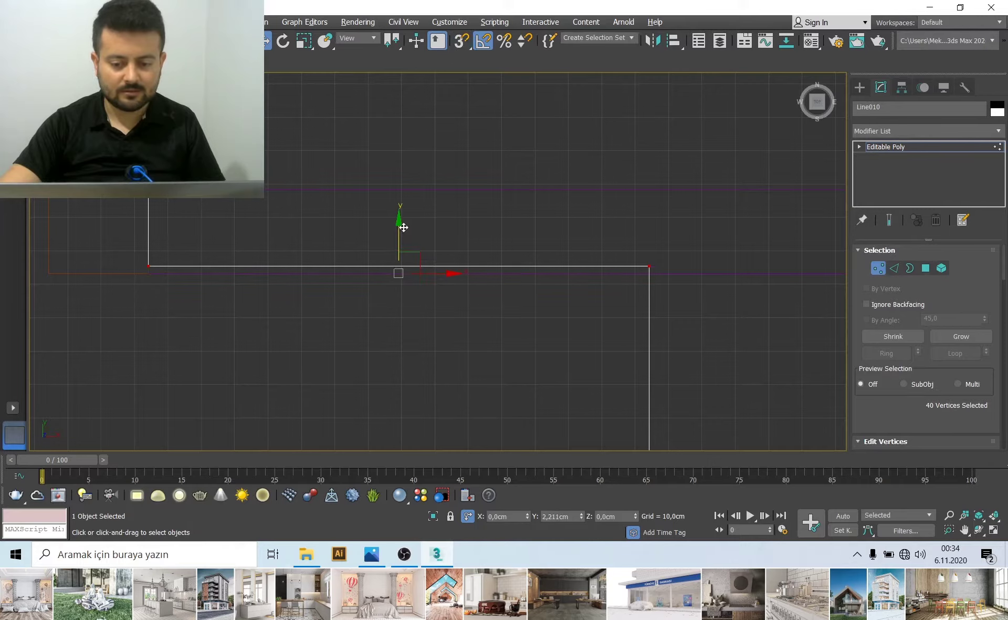
key("alt+w")
key("alt+w")
scroll(350, 251, "up", 3)
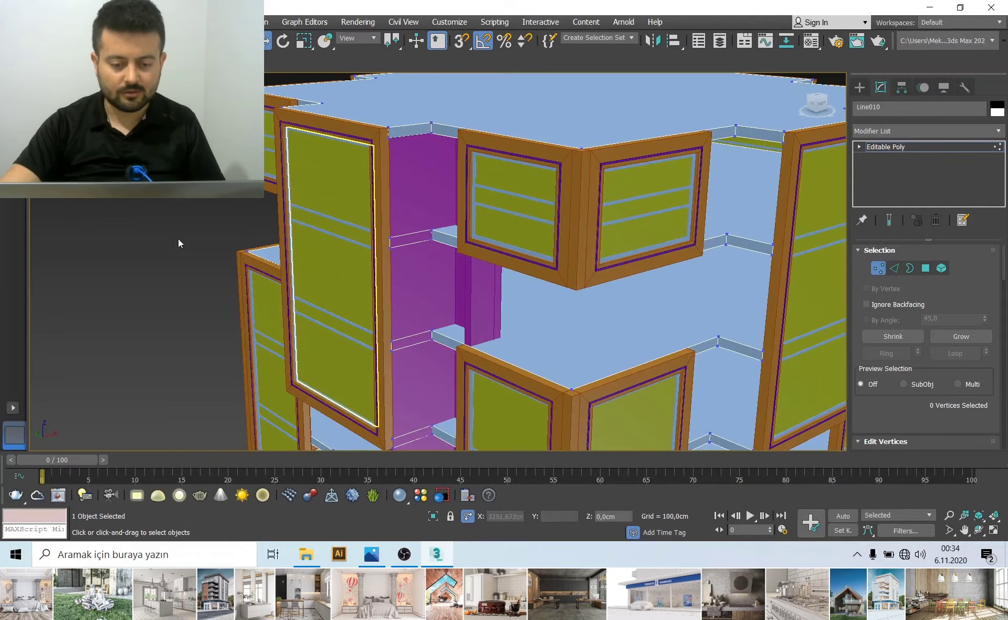
left_click(878, 268)
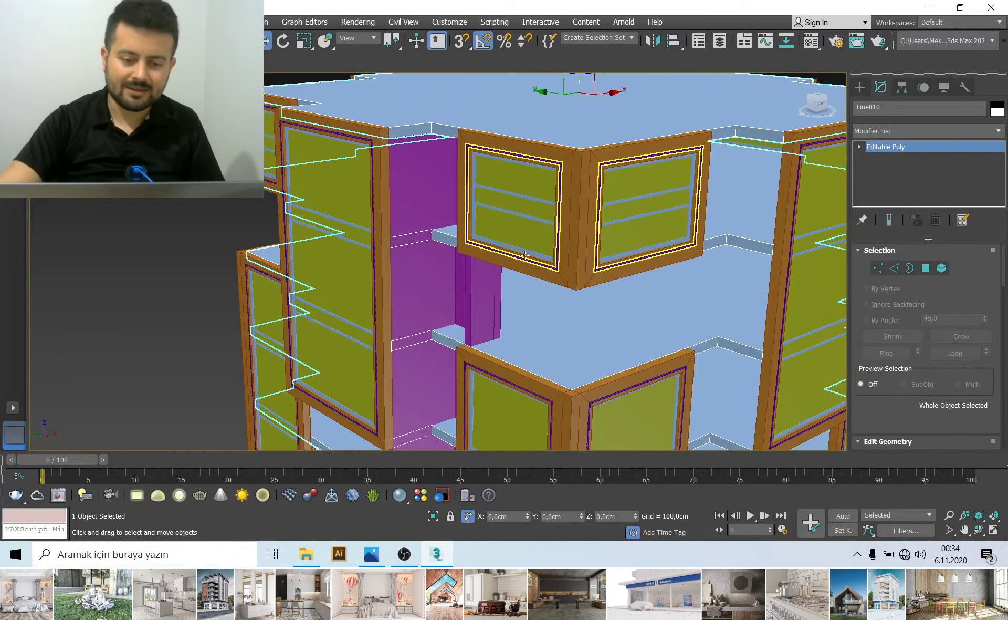
Clear the selection and pick the column outline Box065 in the plan view
left_click(95, 242)
mouse_move(95, 242)
middle_mouse_down("alt")
mouse_move(586, 241)
mouse_move(525, 247)
middle_mouse_up("alt")
key("alt+w")
key("alt+w")
left_click(469, 256)
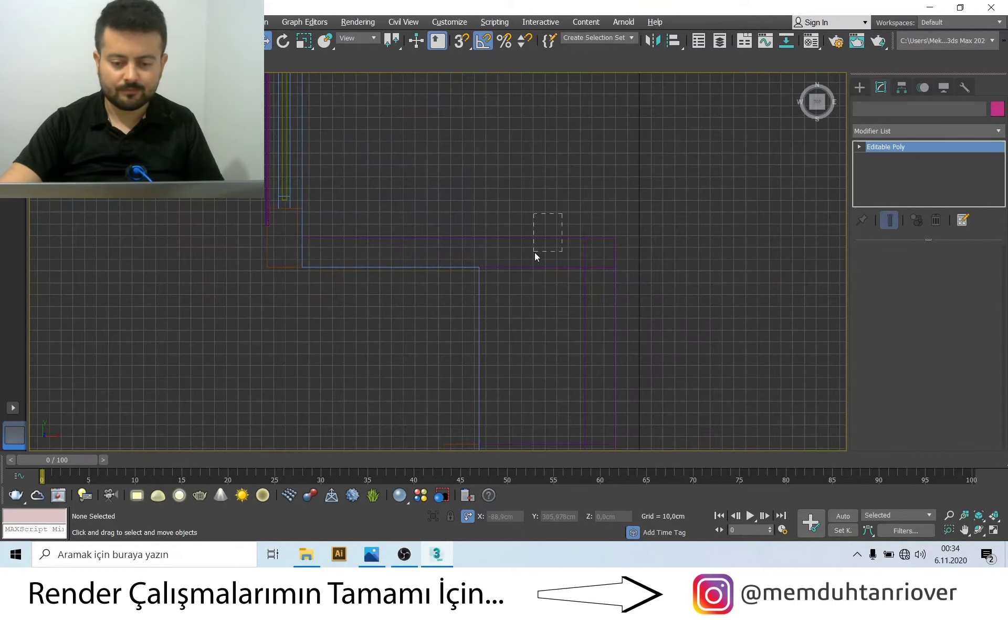
left_click_drag(534, 213, 587, 250)
scroll(525, 273, "down", 4)
middle_click_drag(492, 291, 490, 321)
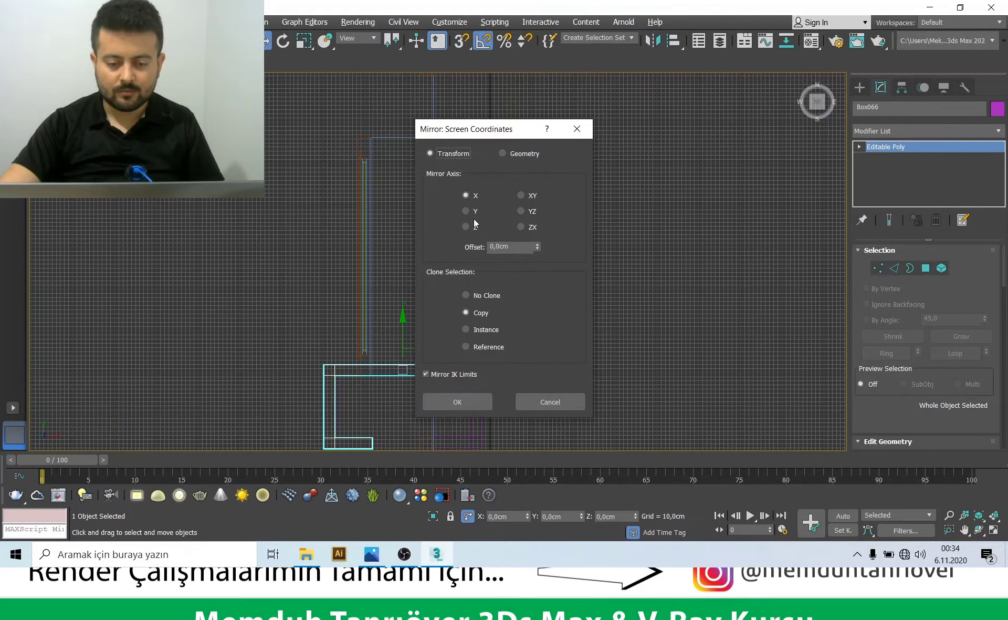
Mirror the column across the Y axis as an independent Copy and inspect the new outline
left_click(472, 211)
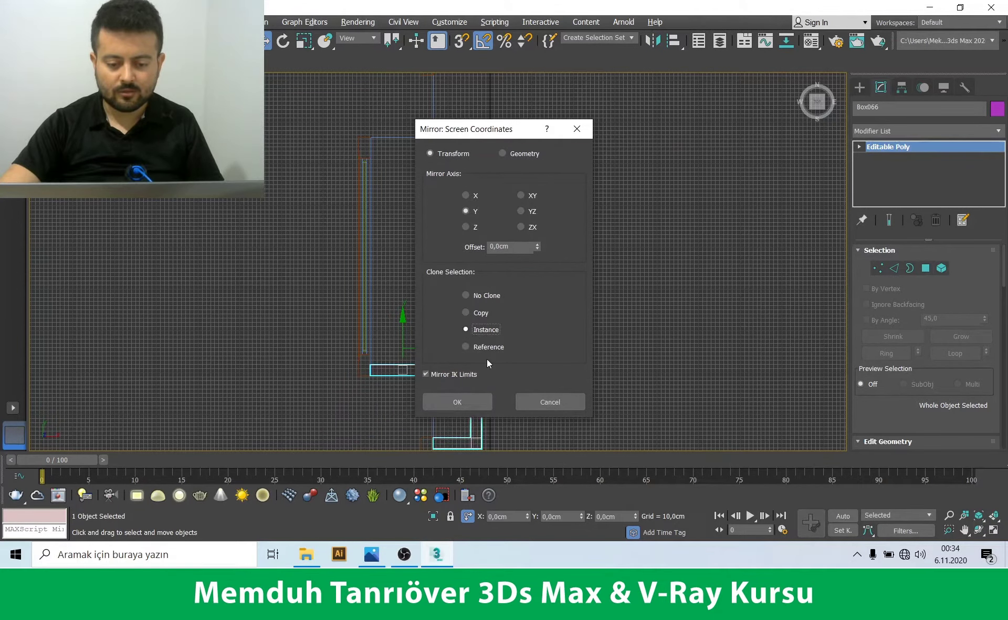
left_click(479, 312)
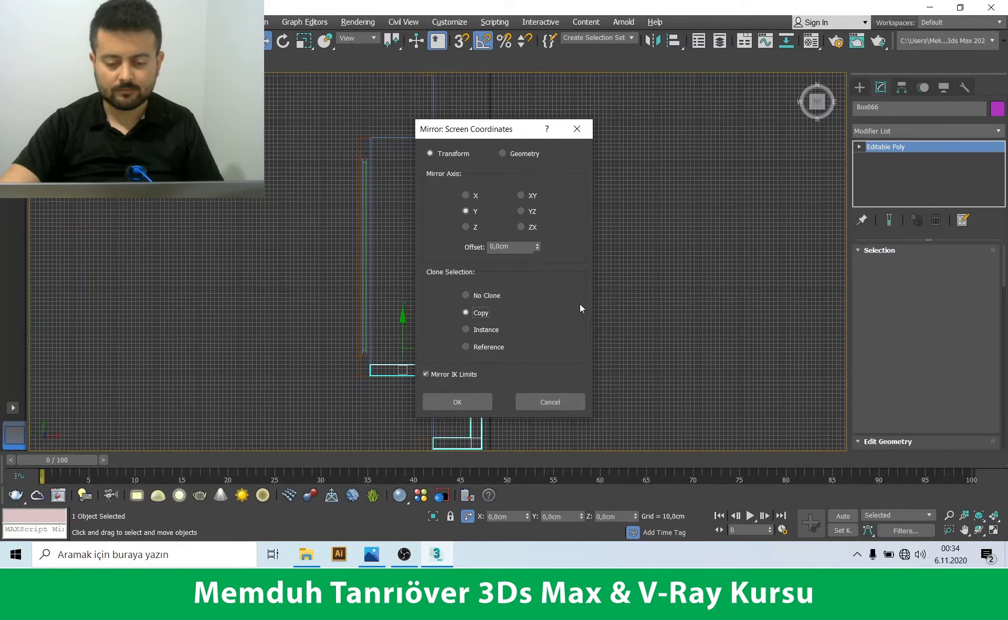
left_click(577, 131)
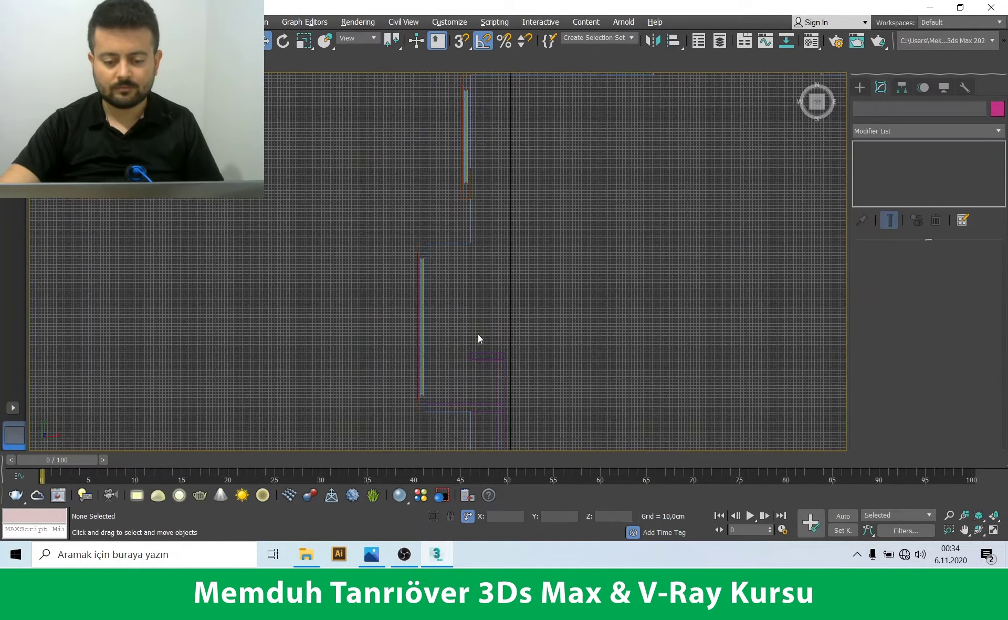
scroll(478, 334, "up", 2)
left_click(502, 277)
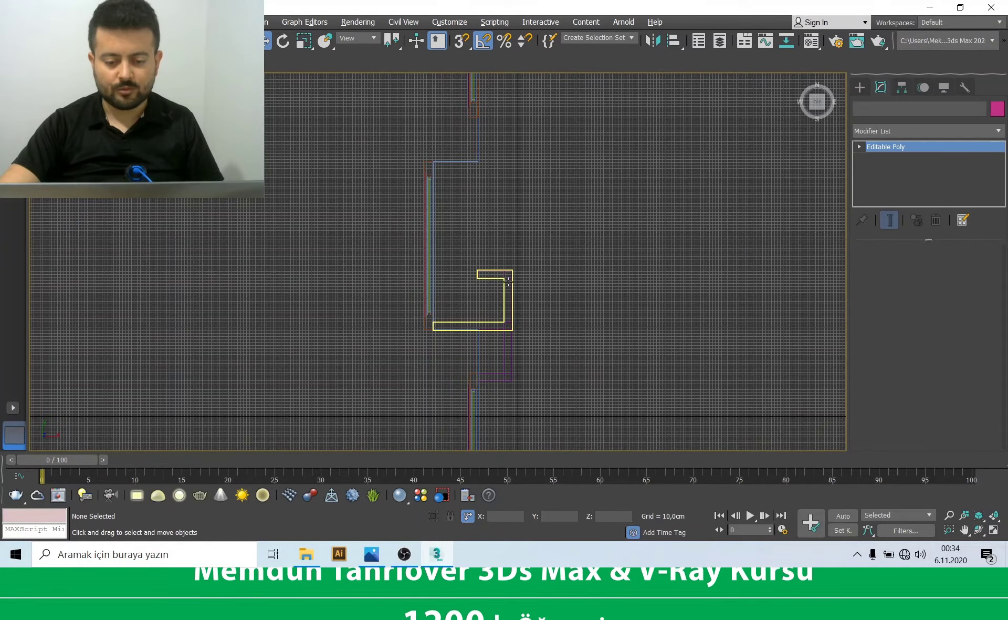
left_click(505, 289)
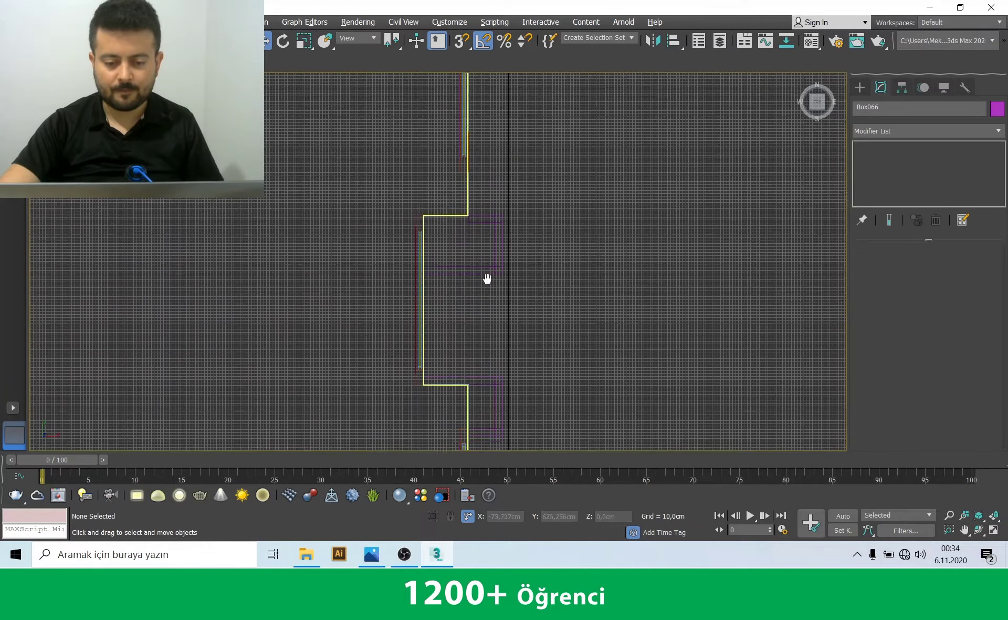
key("alt+w")
key("alt+w")
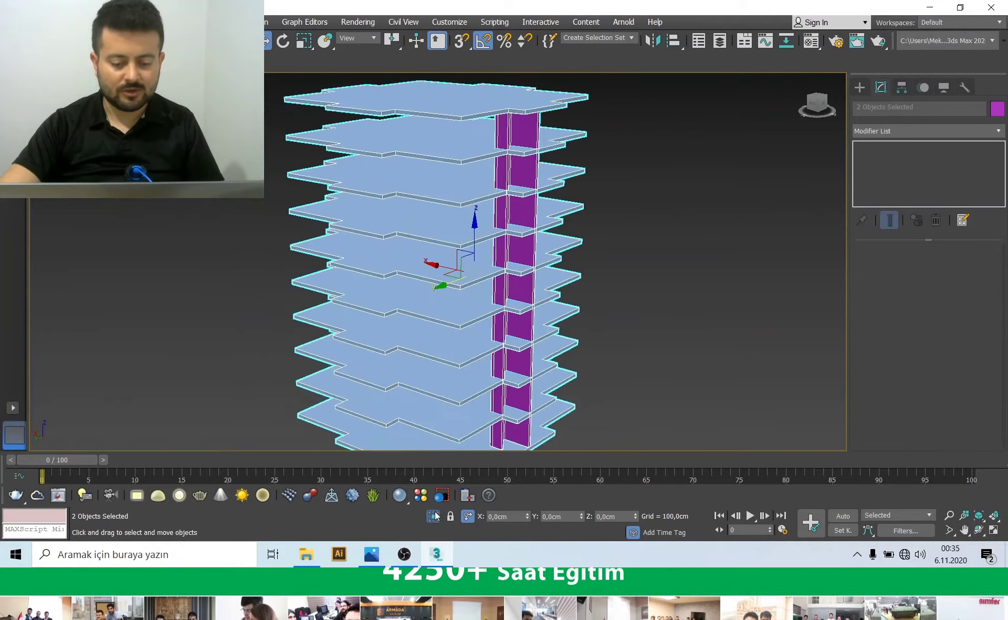
With vertex snap on, move the purple column's top vertex onto the floor slab corner
scroll(574, 143, "up", 3)
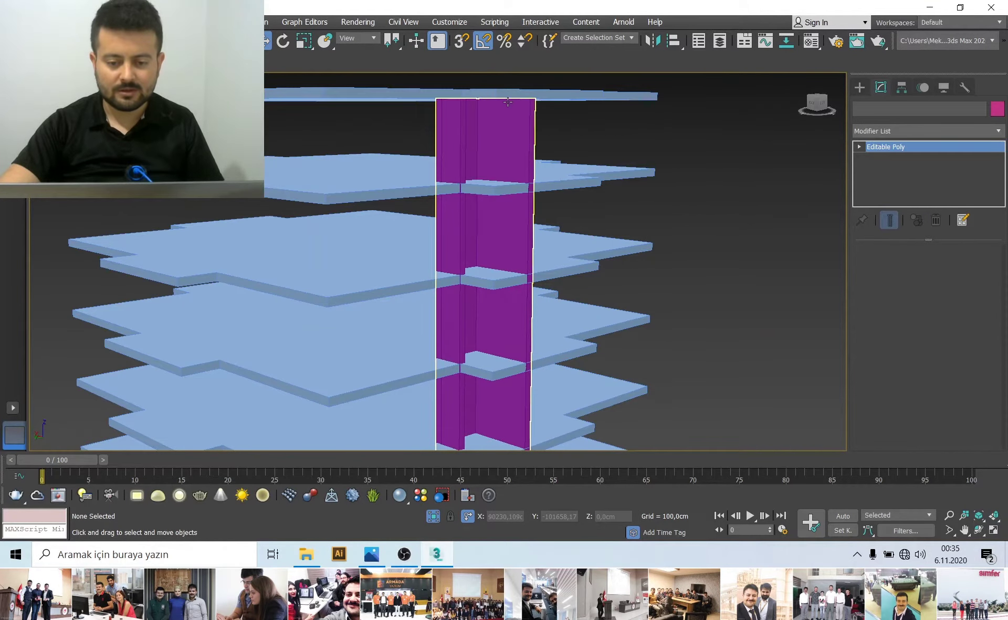
left_click(508, 101)
mouse_move(506, 173)
middle_mouse_down("alt")
mouse_move(499, 308)
mouse_move(475, 296)
middle_mouse_up("alt")
scroll(475, 296, "up", 3)
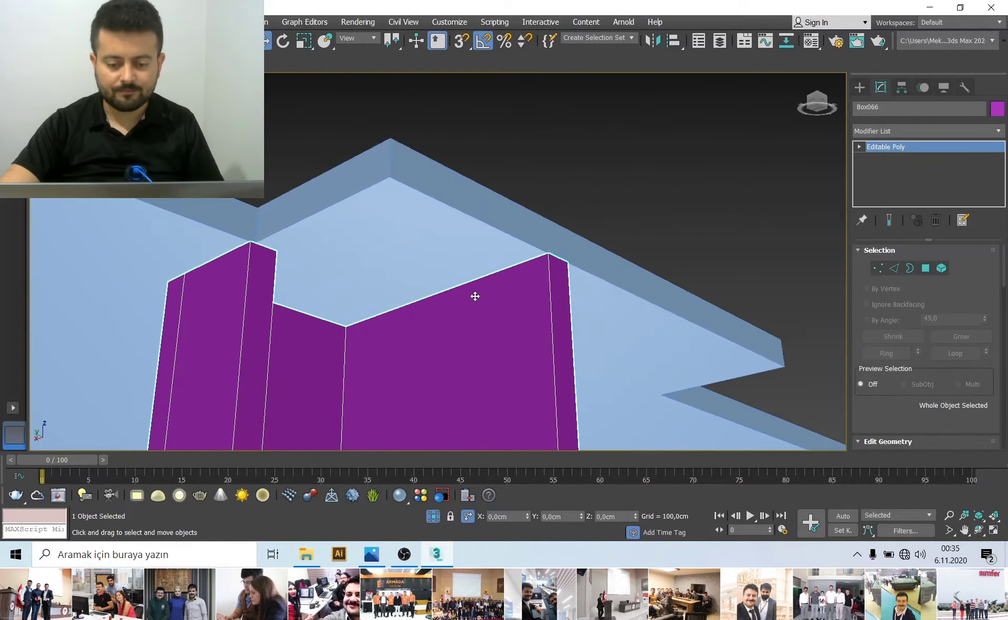
left_click(464, 44)
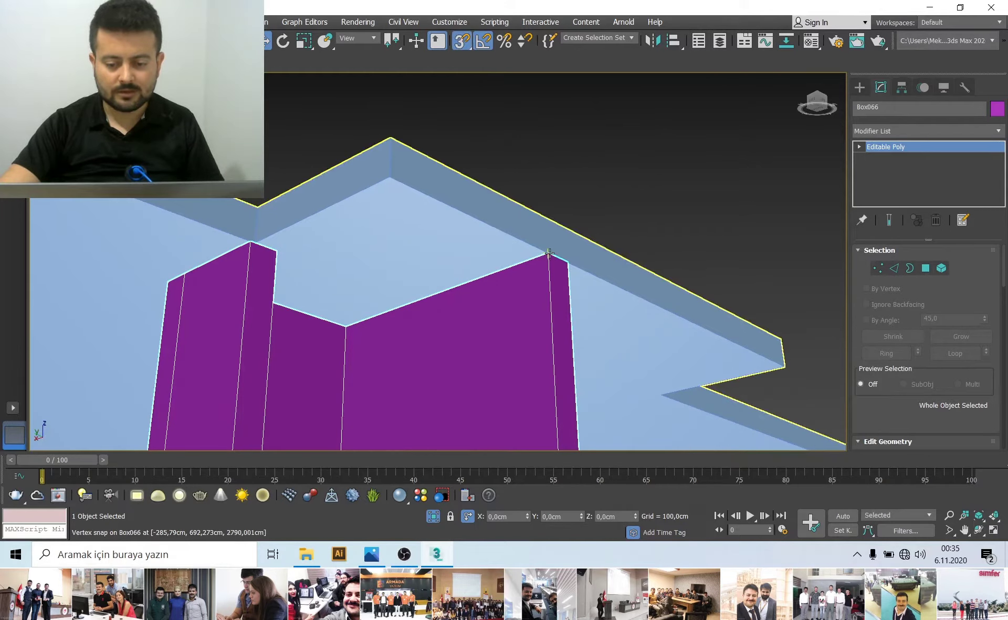
left_click_drag(549, 254, 394, 180)
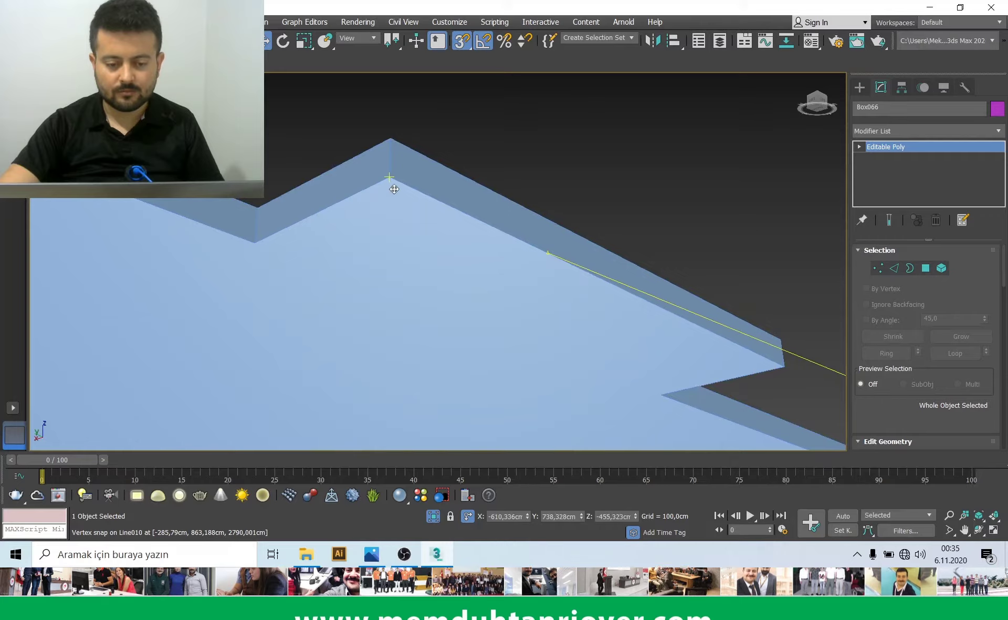
scroll(436, 229, "down", 3)
Select both purple columns, Box065 and Box066, and frame the floor outline in plan view
mouse_move(437, 229)
middle_mouse_down("alt")
mouse_move(401, 264)
mouse_move(435, 507)
mouse_move(394, 330)
mouse_move(378, 378)
mouse_move(358, 328)
middle_mouse_up("alt")
scroll(358, 329, "up", 3)
scroll(358, 329, "up", 3)
scroll(358, 328, "down", 5)
left_click(302, 243, "ctrl")
key("alt+w")
key("alt+w")
middle_click_drag(529, 287, 359, 271)
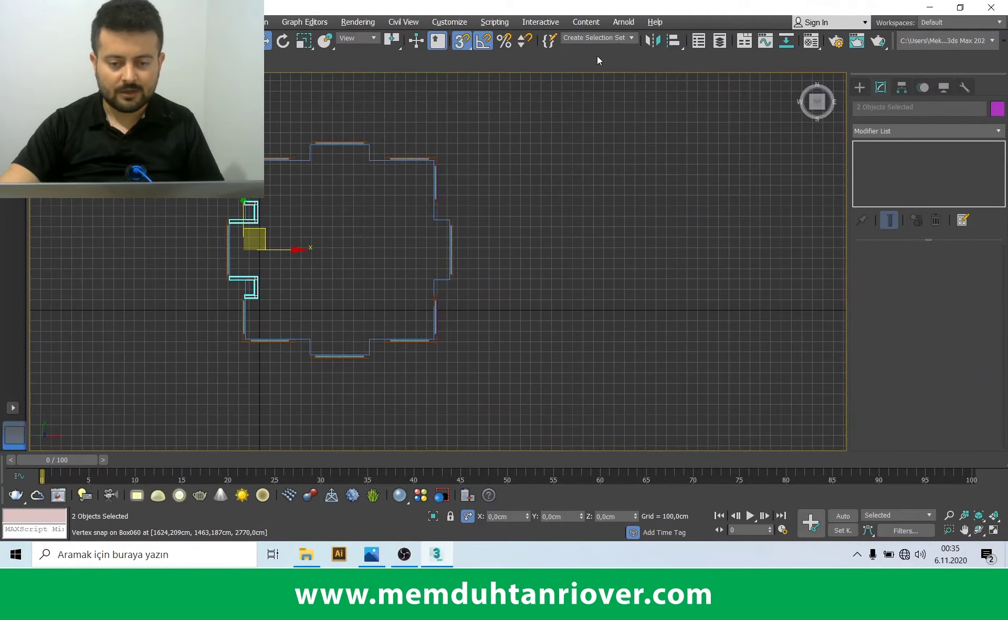
Mirror a copy of the two selected columns and place it on the tower's opposite side
left_click(652, 41)
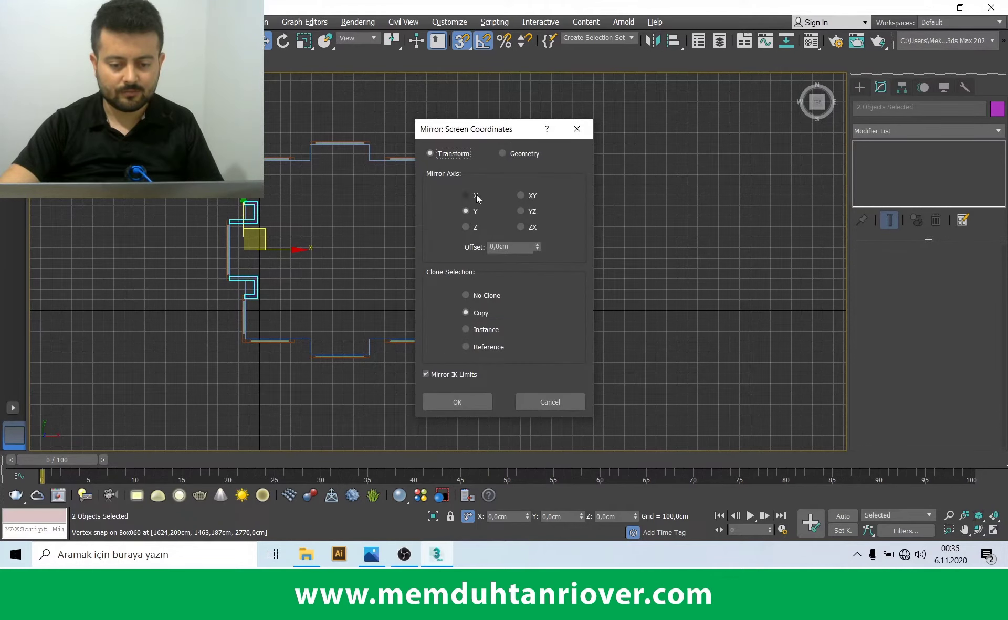
left_click(456, 400)
left_click_drag(291, 251, 515, 272)
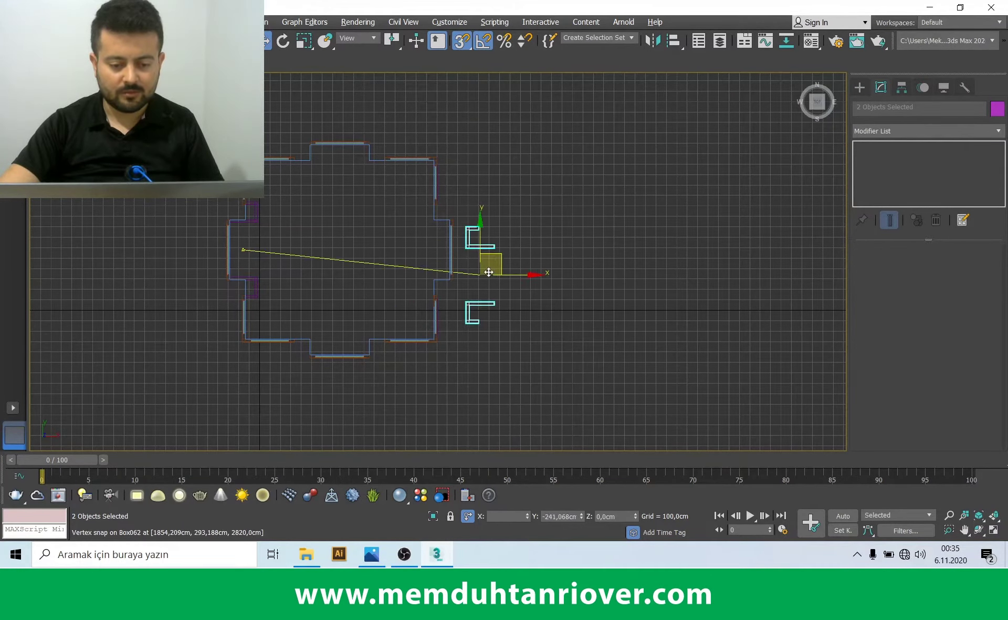
key("p")
mouse_move(613, 295)
middle_mouse_down("alt")
mouse_move(480, 320)
mouse_move(418, 193)
middle_mouse_up("alt")
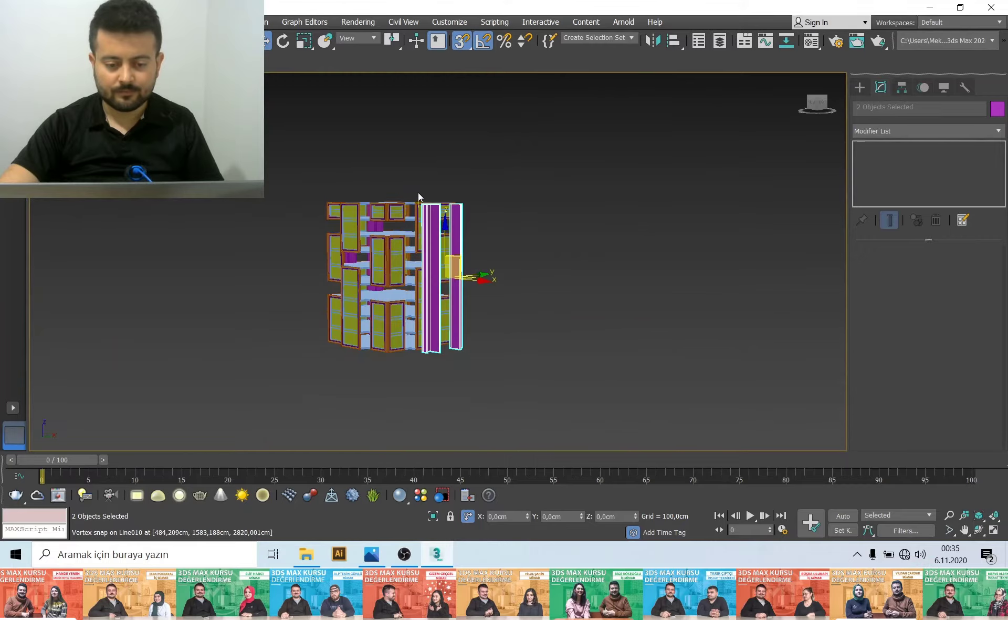
scroll(453, 228, "up", 5)
middle_click_drag(453, 228, 399, 241, "alt")
Isolate the columns with the slabs and vertex-snap the two purple columns onto the slab corner
left_click(367, 273, "ctrl")
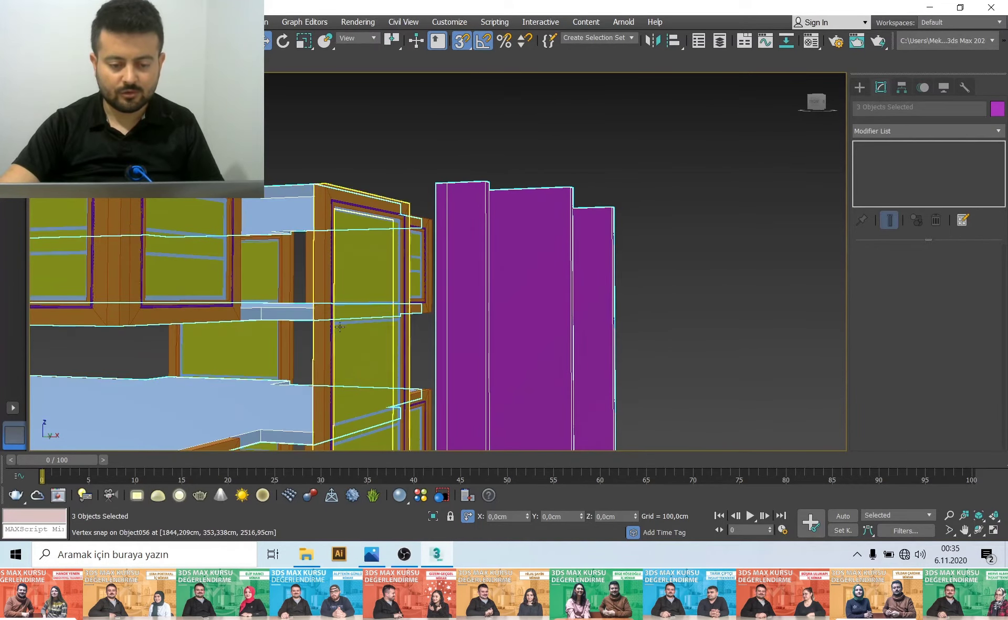
left_click(433, 516)
scroll(475, 237, "up", 3)
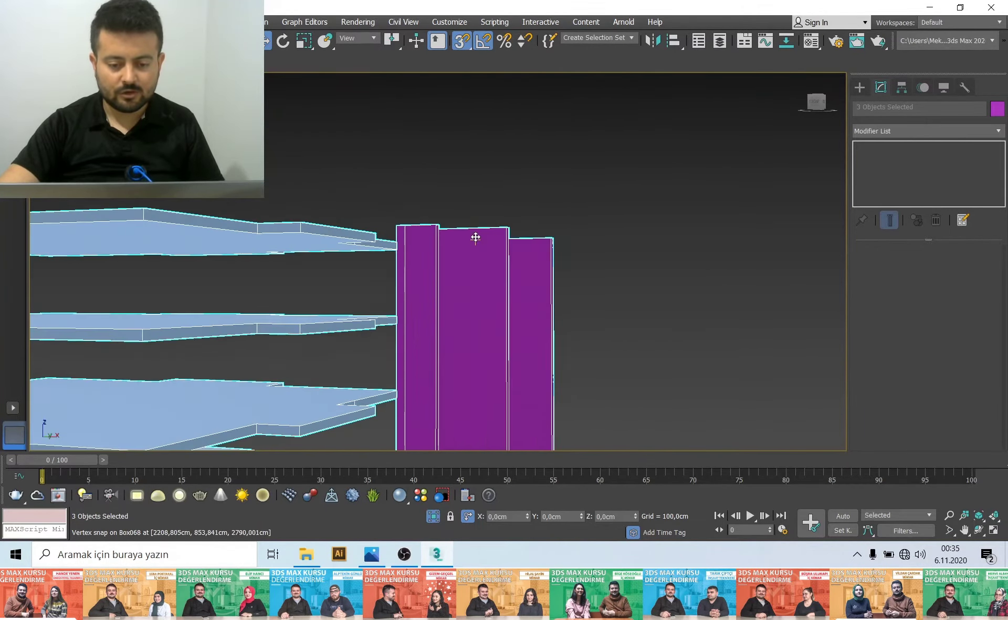
scroll(500, 227, "up", 1)
scroll(503, 223, "up", 2)
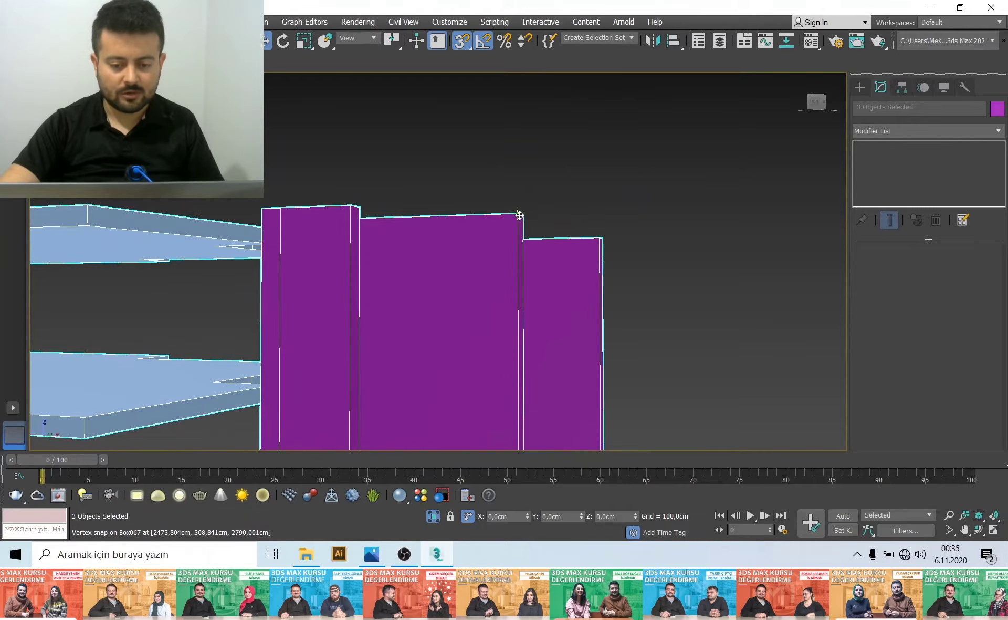
left_click_drag(520, 215, 227, 250)
right_click(228, 250)
left_click(204, 236, "alt")
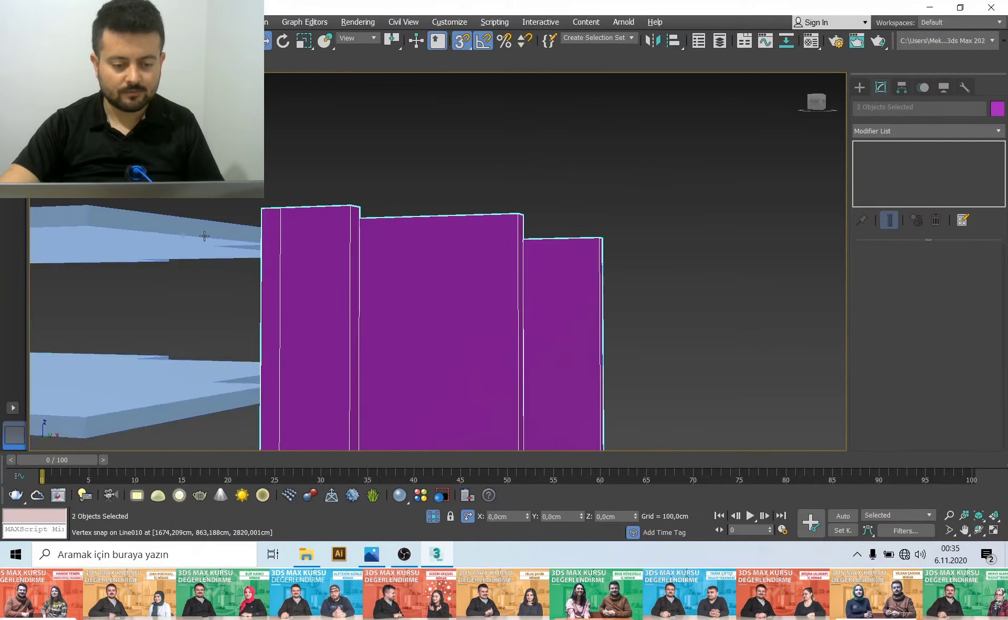
left_click_drag(518, 215, 88, 225)
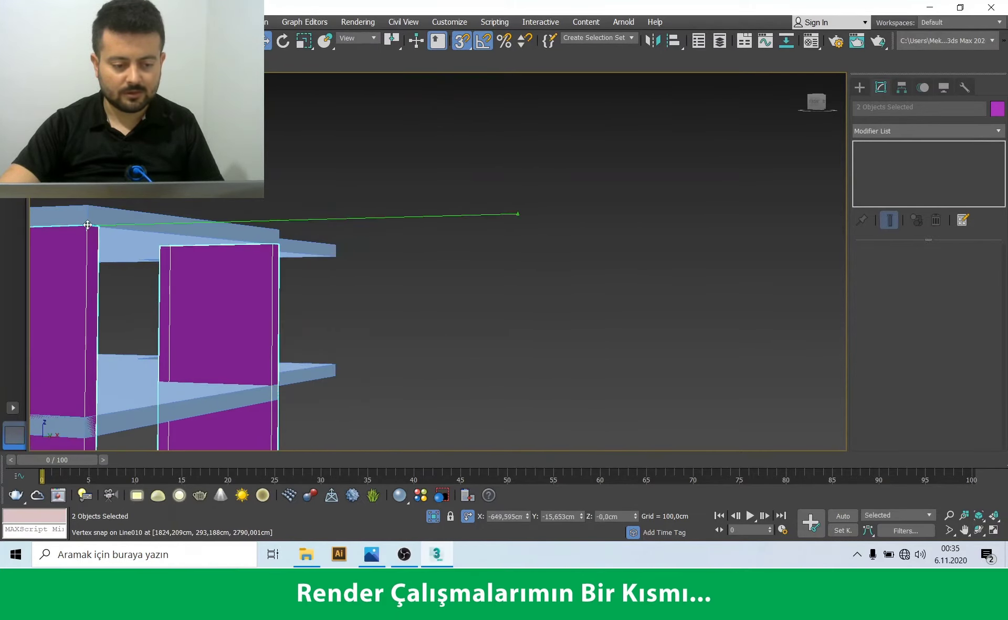
Exit isolation and orbit around the full tower to check the placed columns
middle_click_drag(102, 228, 349, 265, "alt")
scroll(348, 264, "up", 2)
scroll(429, 315, "up", 3)
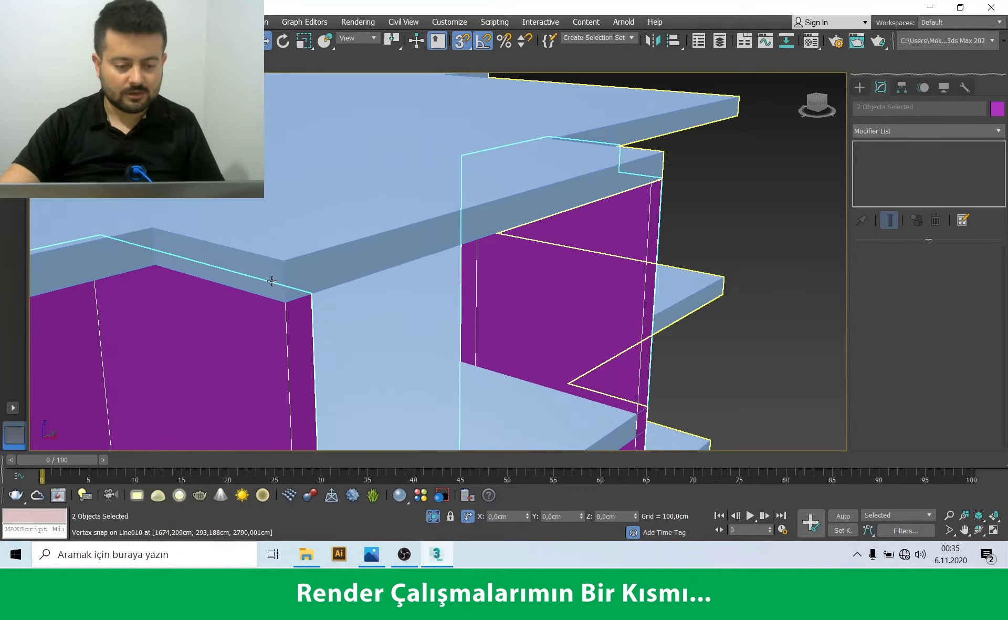
scroll(430, 315, "down", 3)
middle_click_drag(349, 302, 327, 318, "alt")
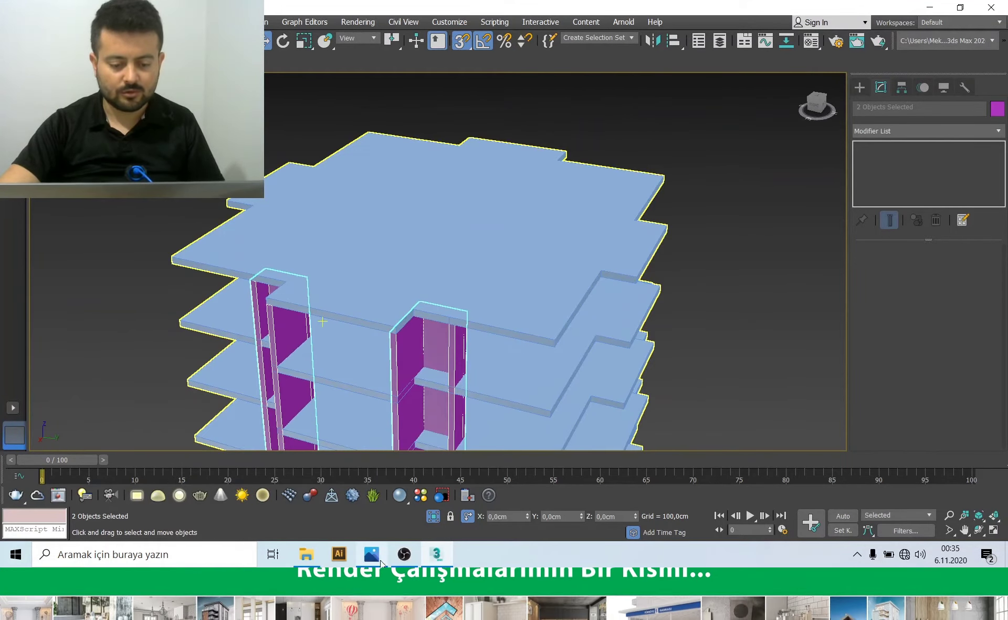
left_click(409, 559)
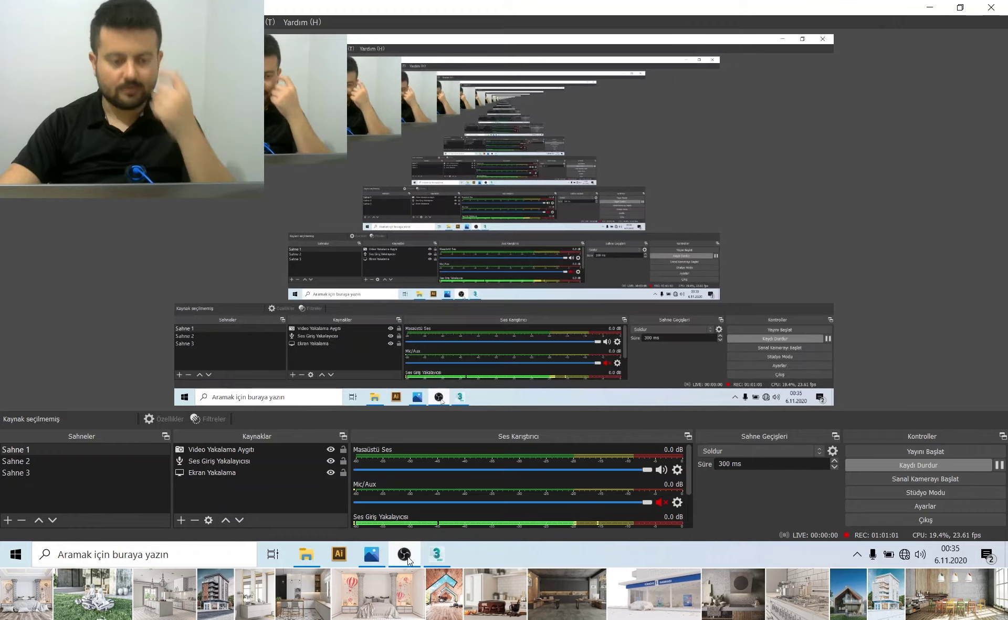
left_click(408, 560)
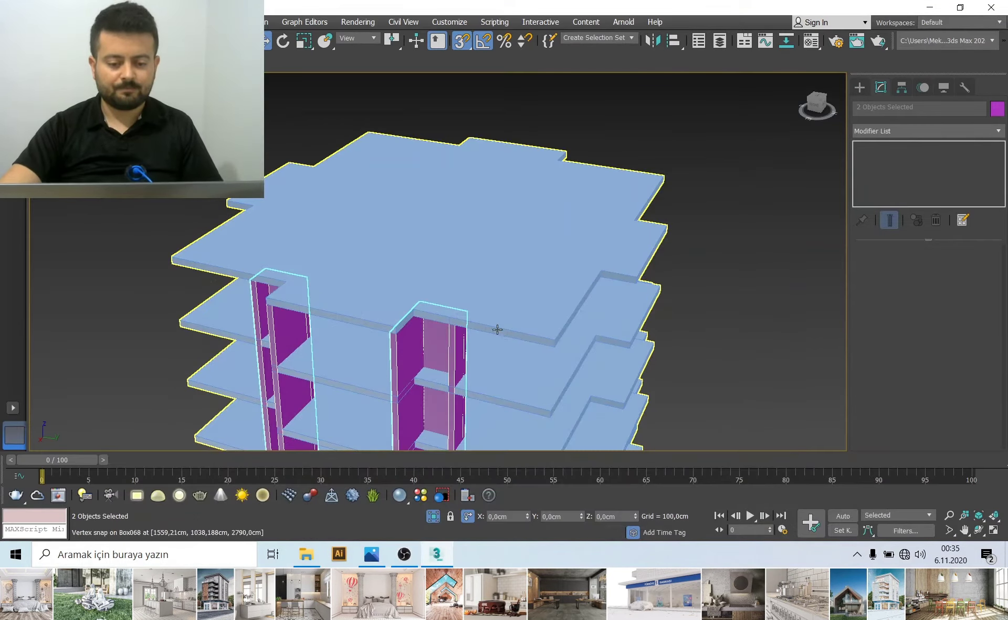
middle_click_drag(497, 329, 449, 533, "alt")
left_click(438, 516)
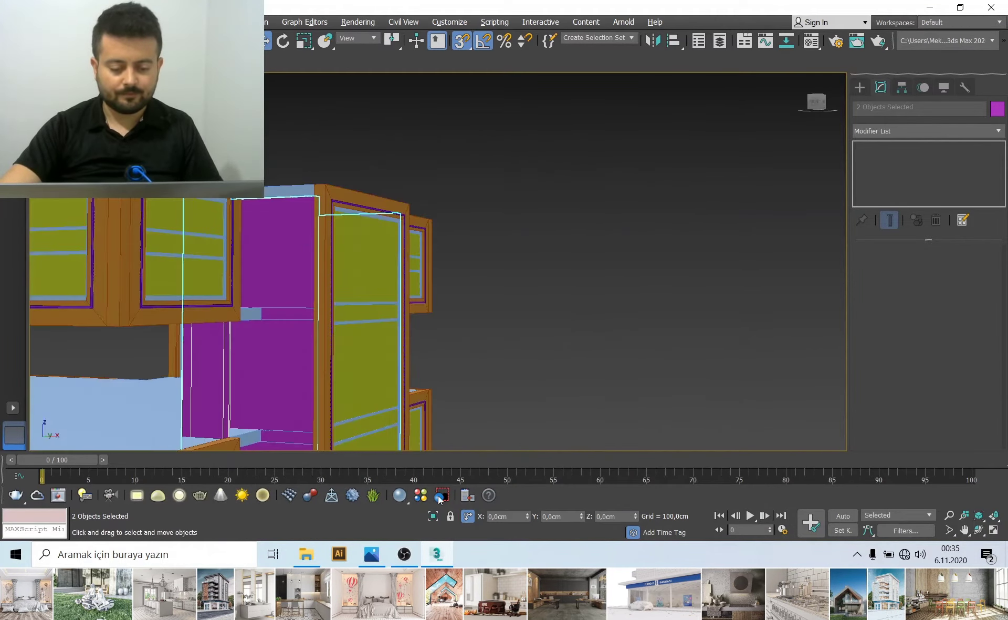
scroll(480, 350, "down", 5)
middle_click_drag(480, 350, 500, 258, "alt")
scroll(499, 258, "up", 3)
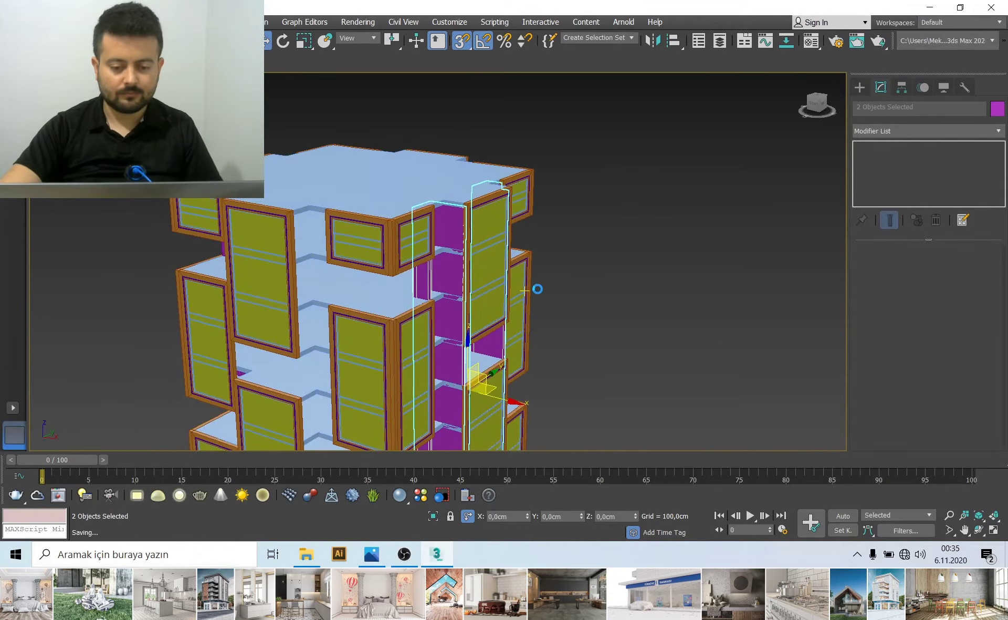
mouse_move(561, 295)
middle_mouse_down("alt")
mouse_move(594, 276)
mouse_move(486, 284)
mouse_move(598, 349)
mouse_move(499, 273)
middle_mouse_up("alt")
key("alt+w")
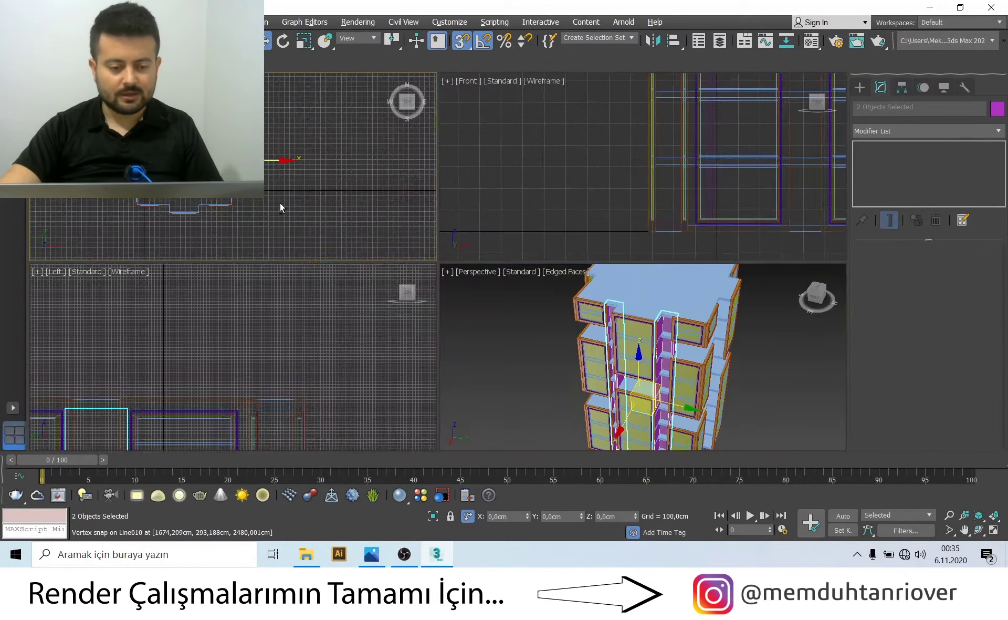
In the Top view, mirror a copy of the lower-left column into the upper-left notch
key("alt+w")
scroll(276, 261, "up", 3)
scroll(277, 260, "up", 4)
scroll(419, 235, "down", 4)
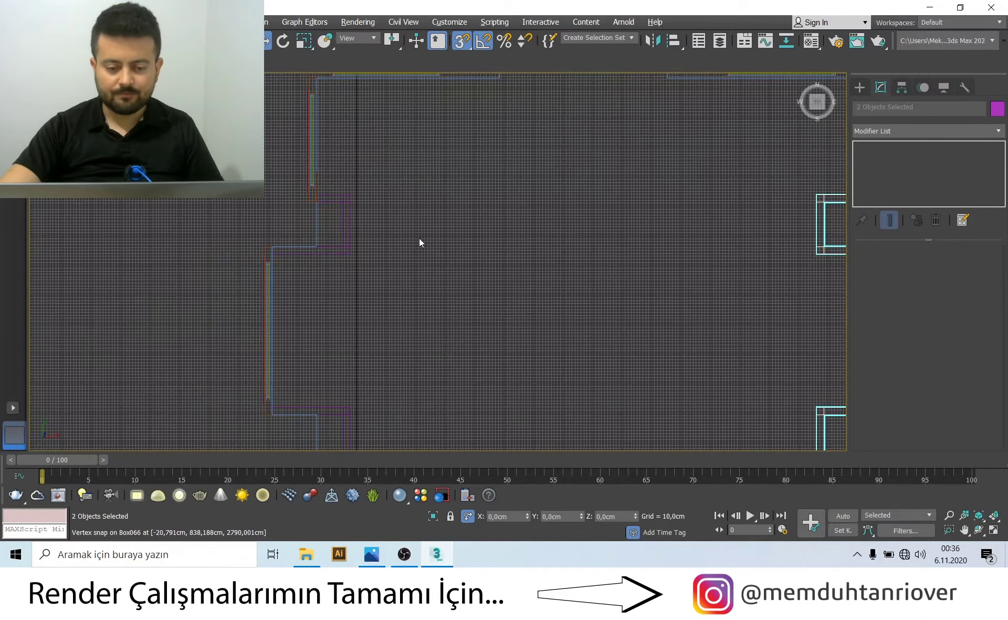
scroll(454, 257, "down", 2)
middle_click_drag(454, 253, 401, 248)
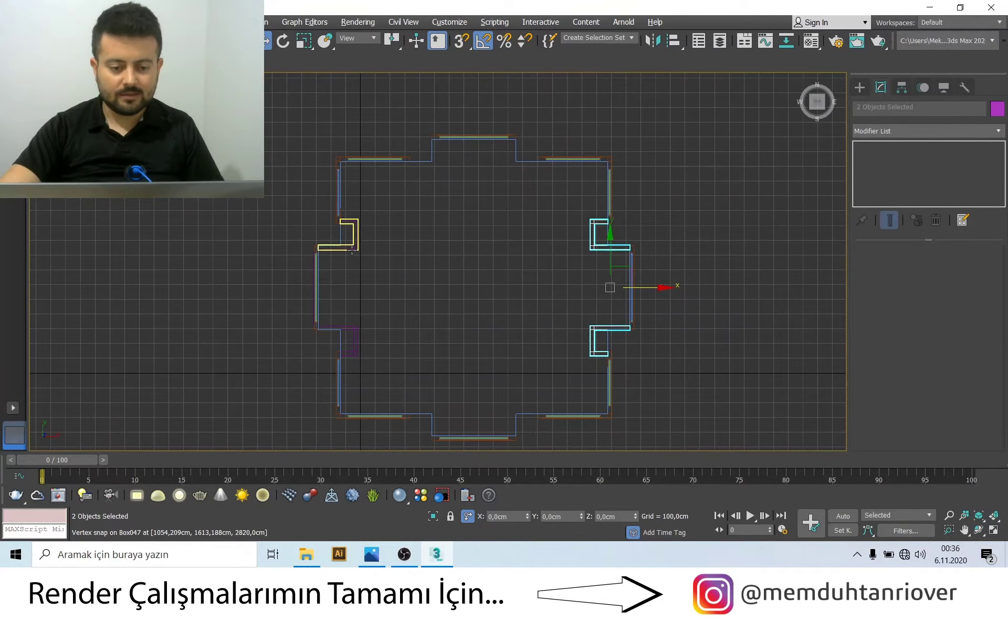
left_click(357, 343)
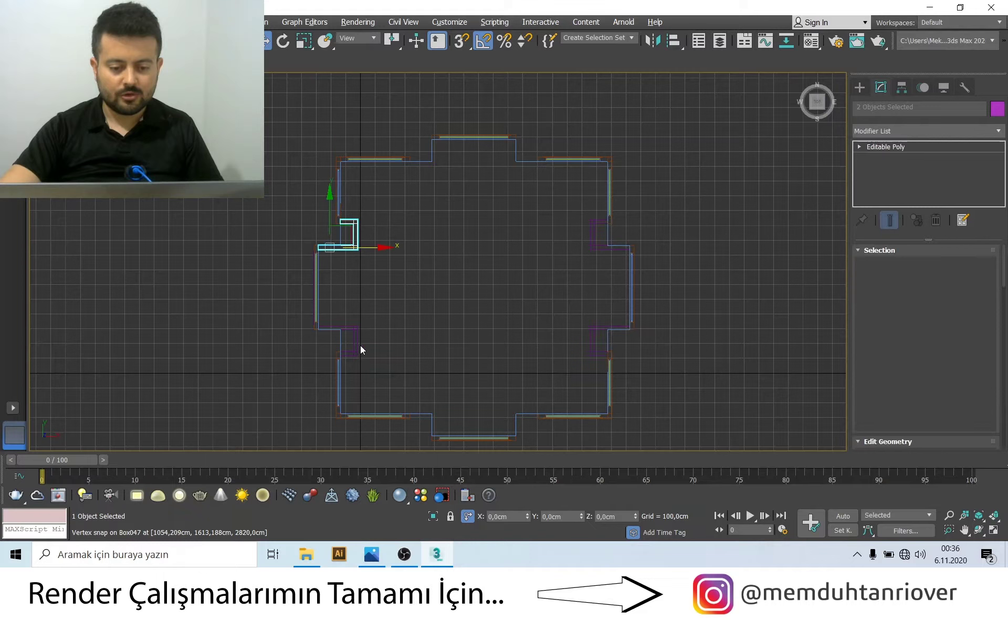
left_click(357, 337)
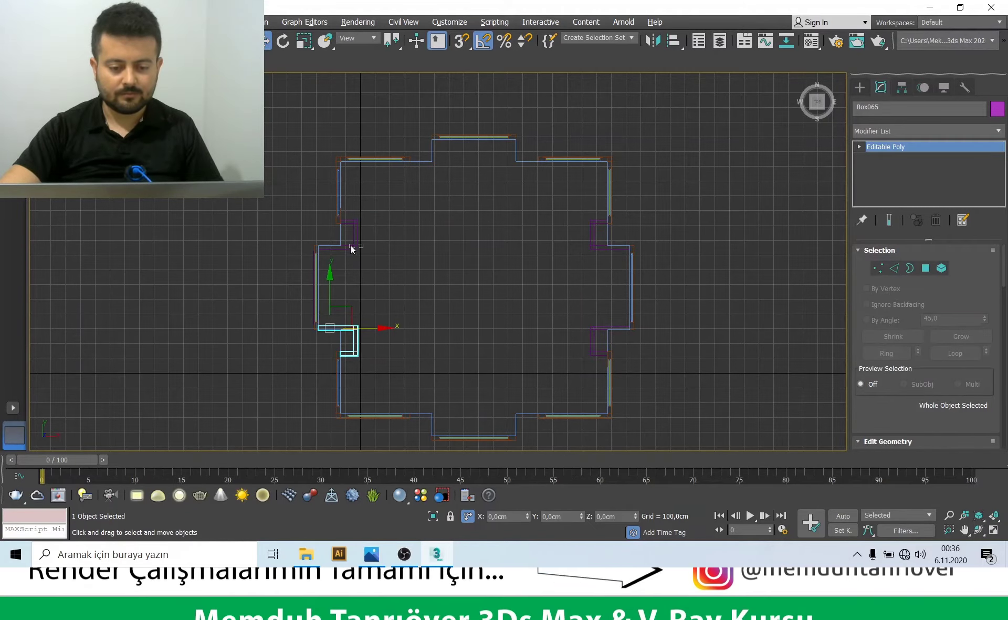
key("alt+m")
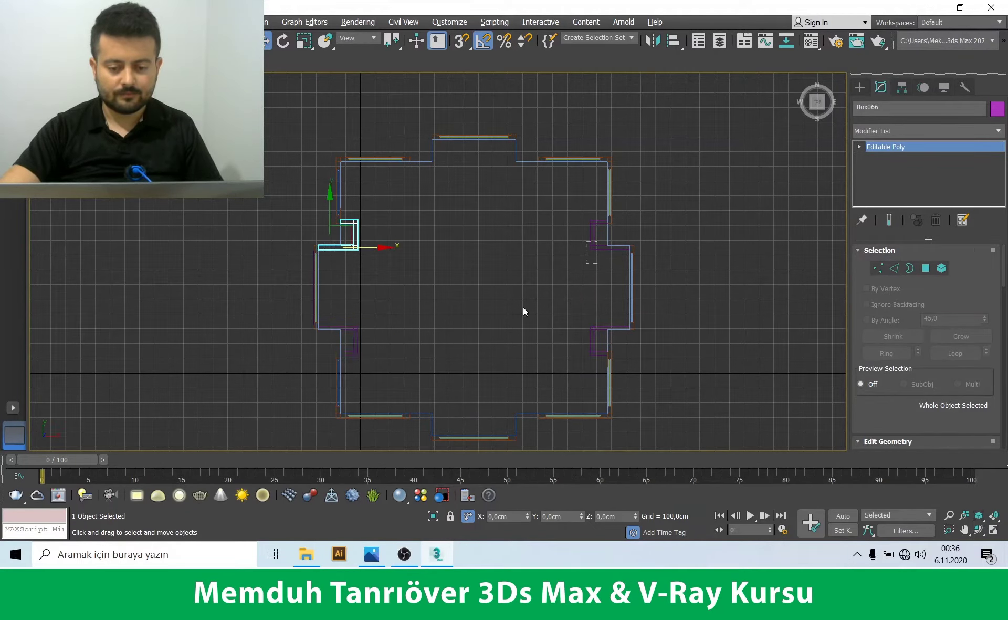
Select all four corner columns together
left_click(592, 234)
left_click(358, 249, "ctrl")
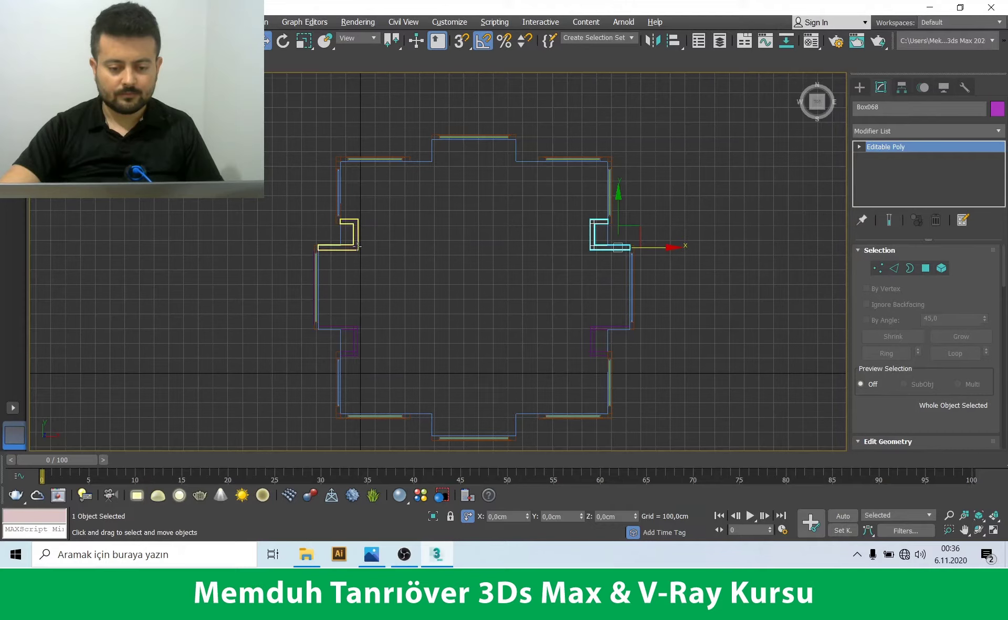
left_click(364, 326, "ctrl")
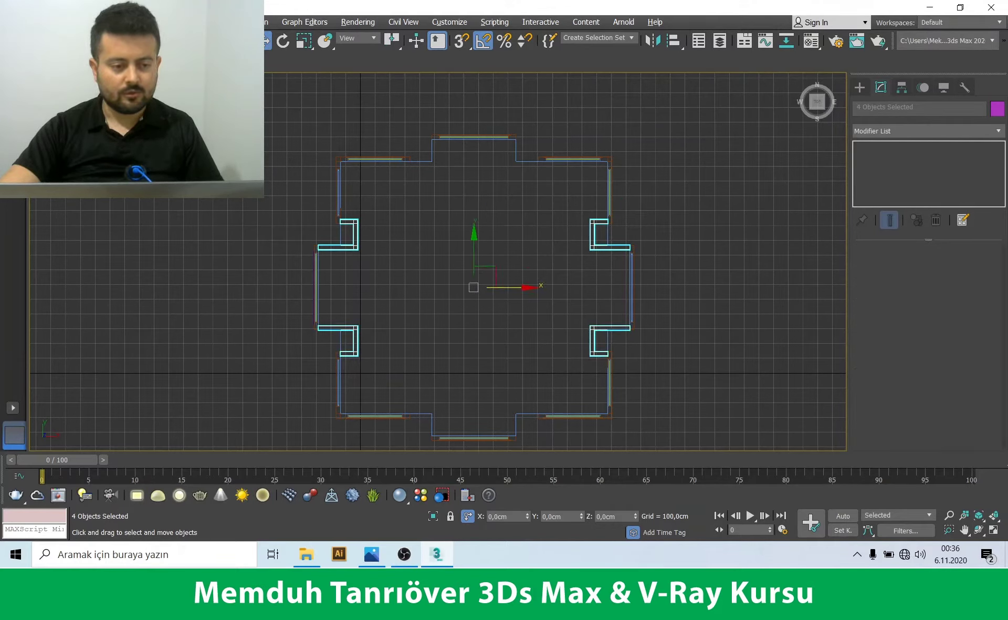
Group the four columns and clone the group rotated 90° on Z as Group002
left_click(526, 299)
key("e")
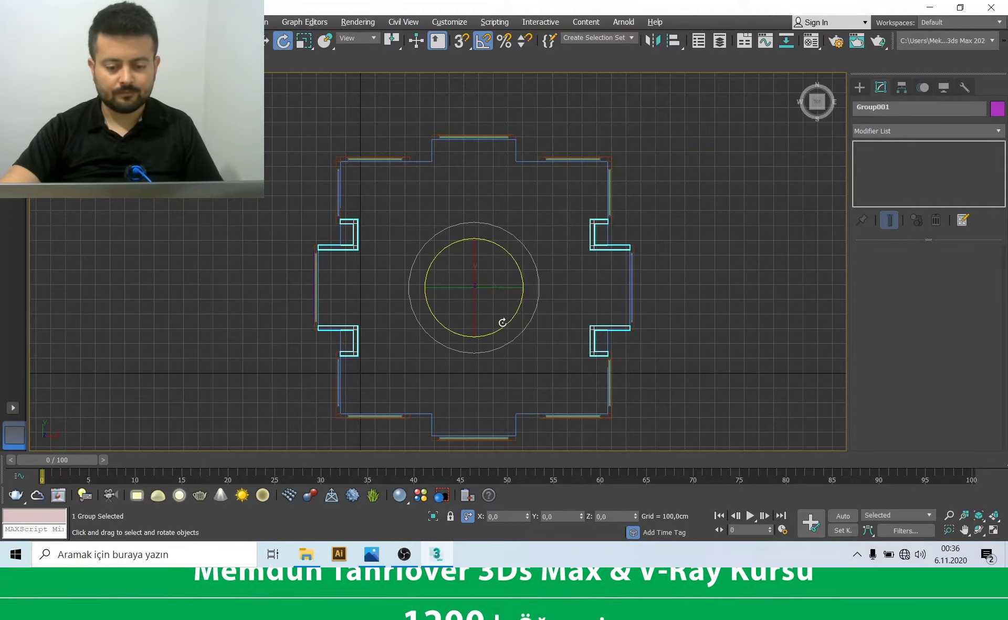
left_click_drag(502, 326, 528, 284, "shift")
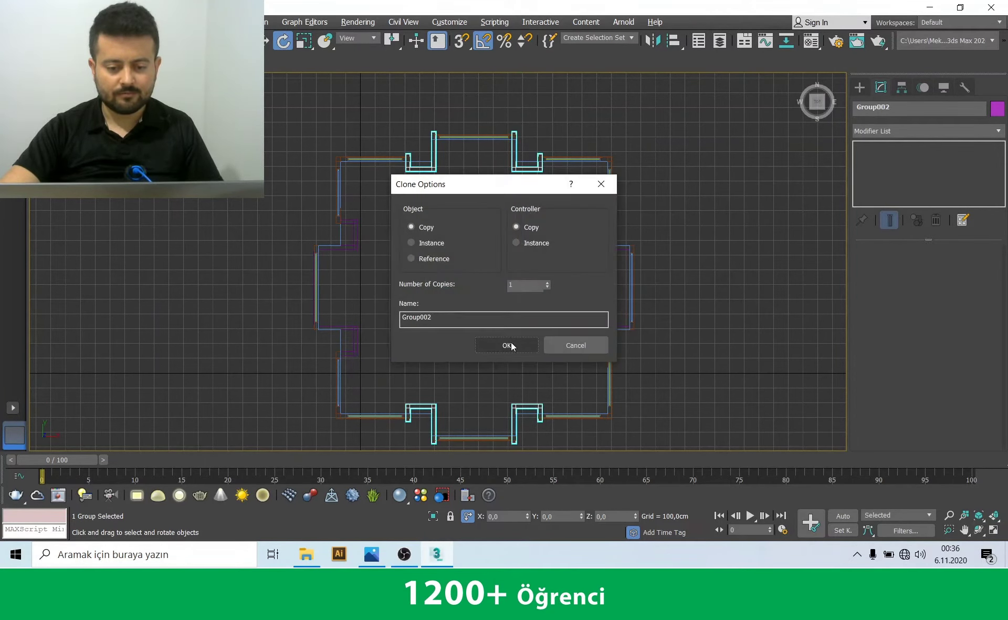
left_click(512, 346)
Orbit the Perspective view around the building to check the columns on every face
key("alt+w")
key("alt+w")
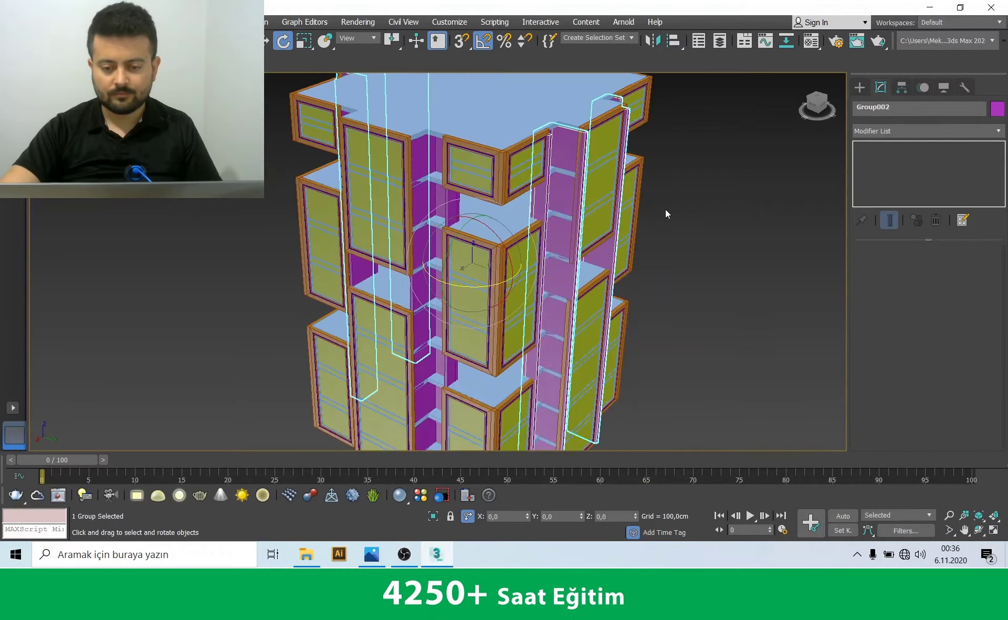
scroll(539, 226, "up", 5)
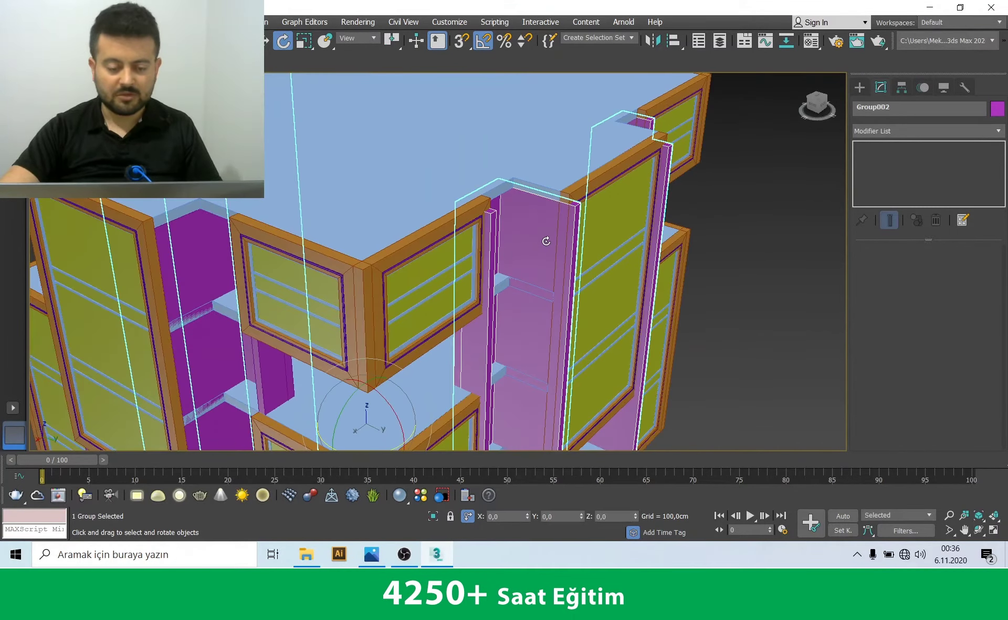
scroll(546, 241, "down", 5)
mouse_move(546, 241)
middle_mouse_down("alt")
mouse_move(360, 224)
mouse_move(480, 263)
mouse_move(558, 270)
middle_mouse_up("alt")
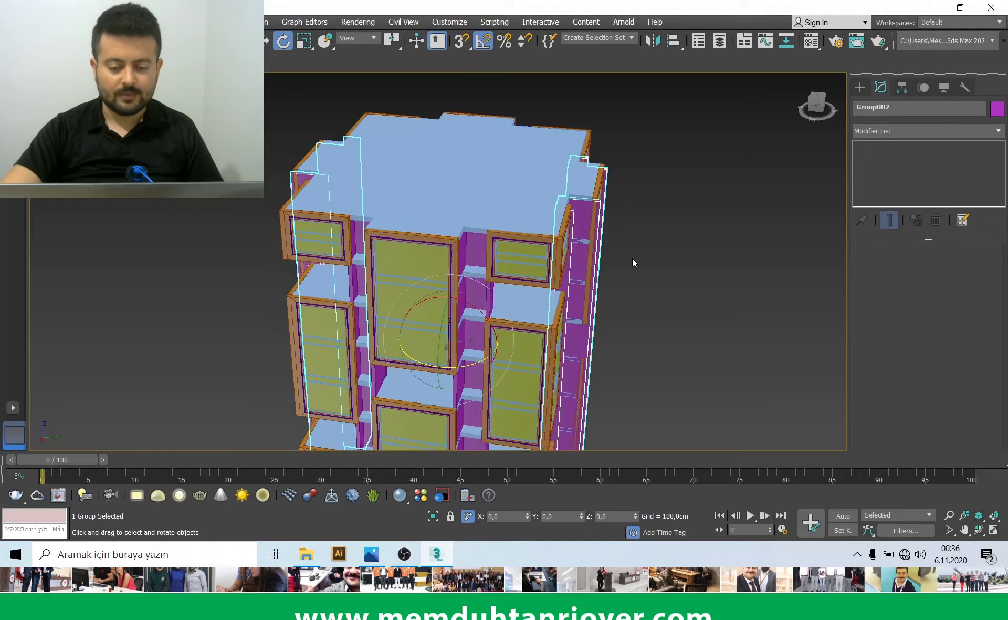
middle_click_drag(472, 220, 664, 117, "alt")
left_click(664, 117)
left_click(470, 251)
mouse_move(471, 251)
middle_mouse_down("alt")
mouse_move(456, 263)
mouse_move(525, 210)
middle_mouse_up("alt")
scroll(580, 171, "up", 3)
scroll(580, 171, "up", 2)
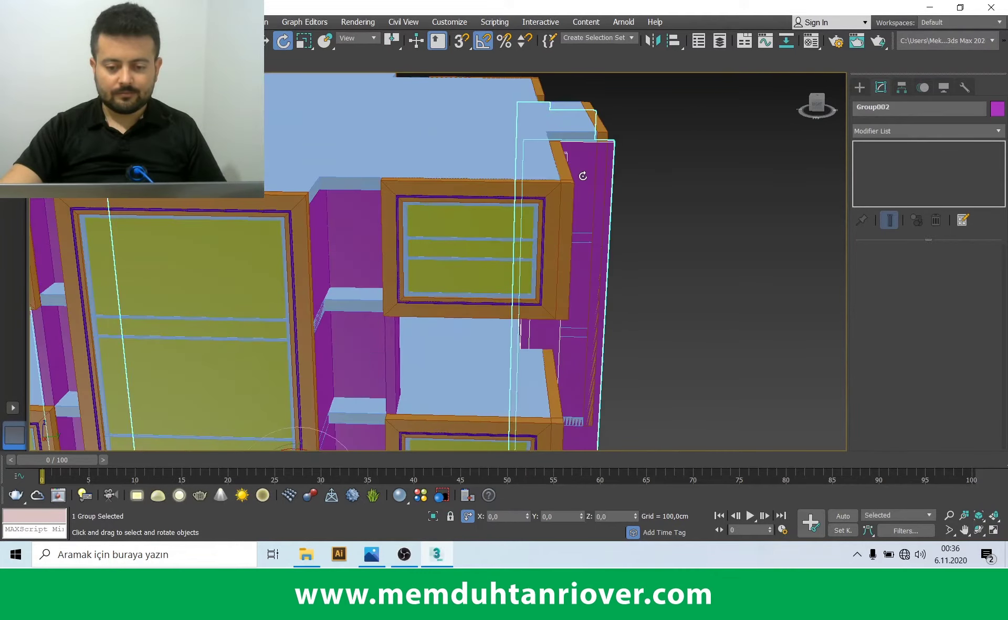
scroll(504, 151, "down", 5)
mouse_move(504, 151)
middle_mouse_down("alt")
mouse_move(360, 180)
mouse_move(362, 215)
middle_mouse_up("alt")
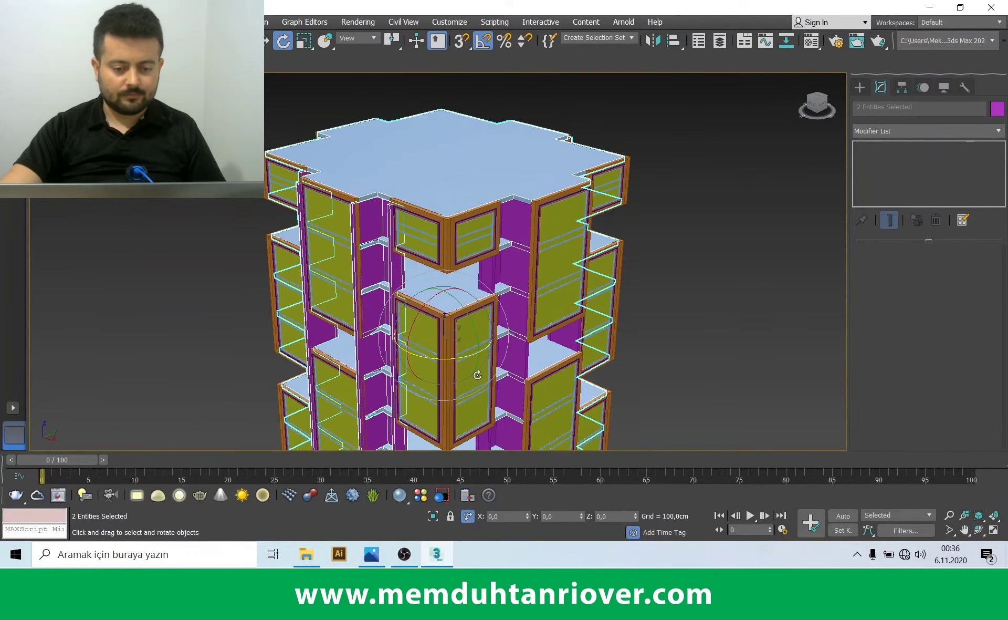
Hide the window panels and select the column group Group002
left_click(552, 411)
scroll(408, 122, "up", 5)
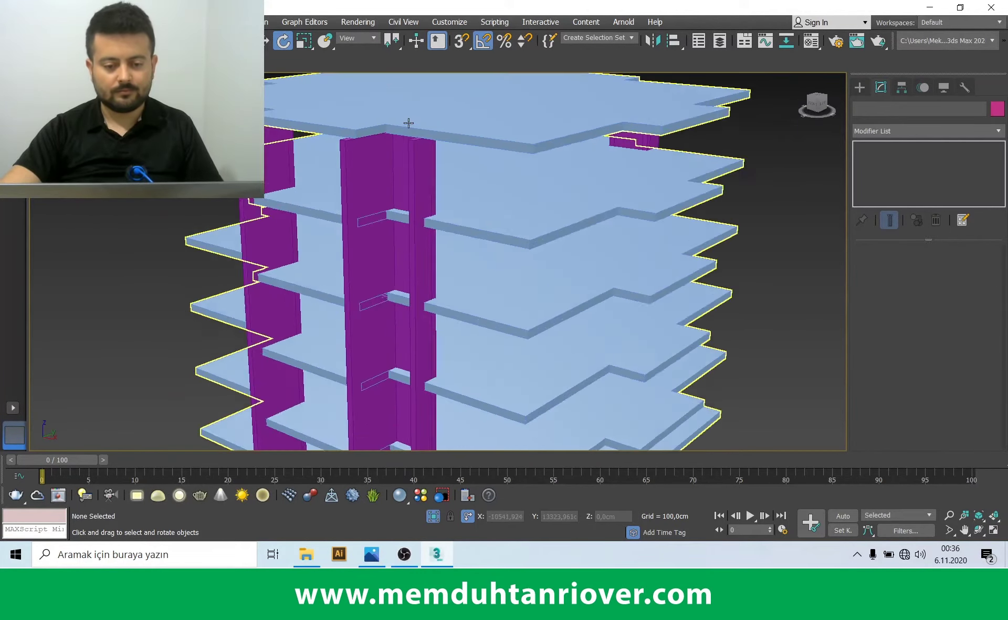
left_click(409, 122)
scroll(355, 187, "up", 4)
scroll(367, 174, "up", 2)
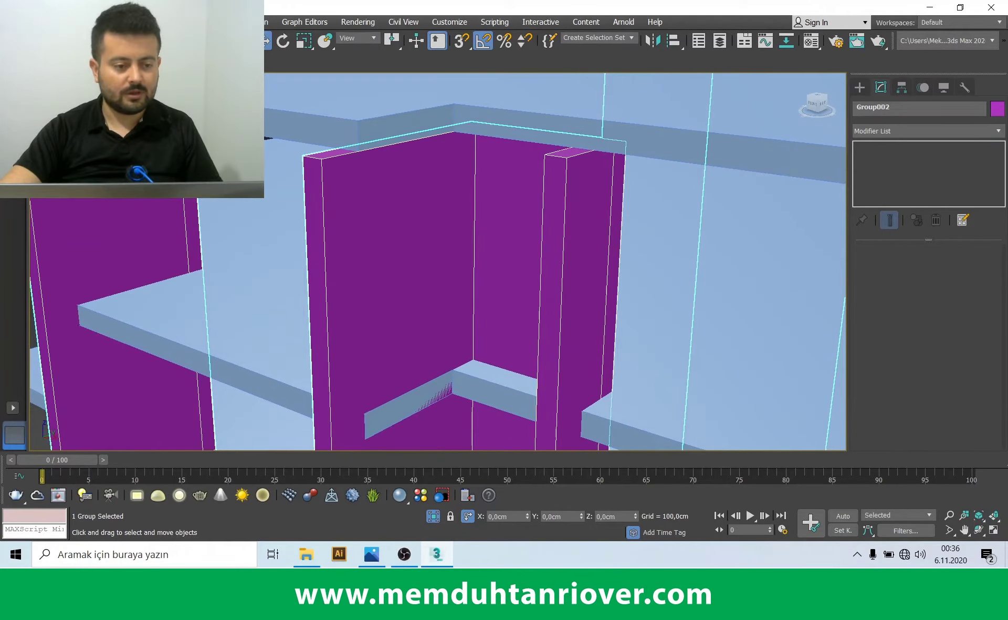
Pick out a single left-side column from inside the column group
left_click(351, 180)
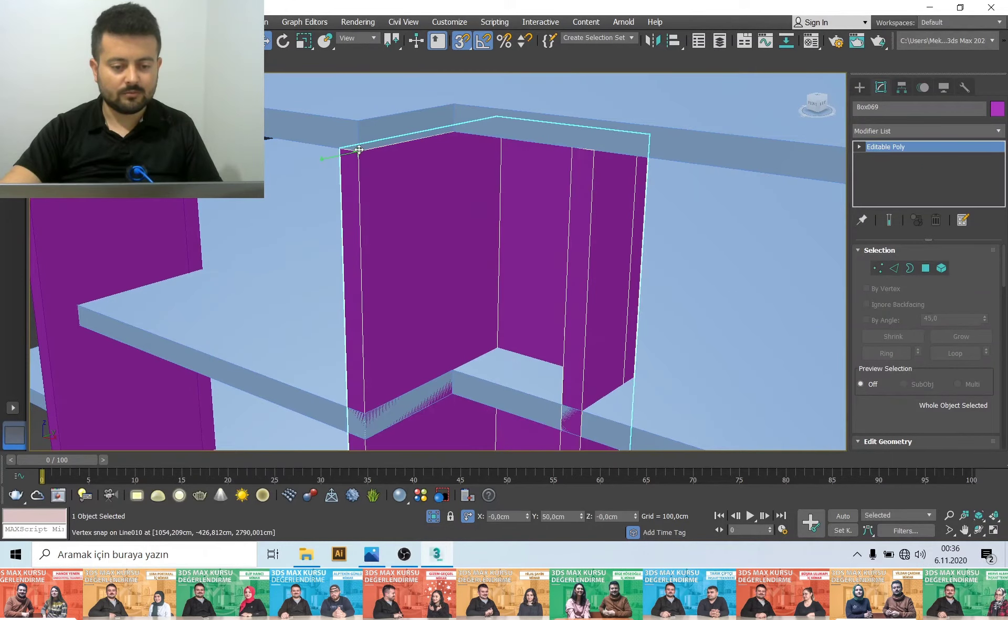
scroll(373, 183, "down", 4)
scroll(373, 184, "down", 5)
scroll(266, 220, "up", 6)
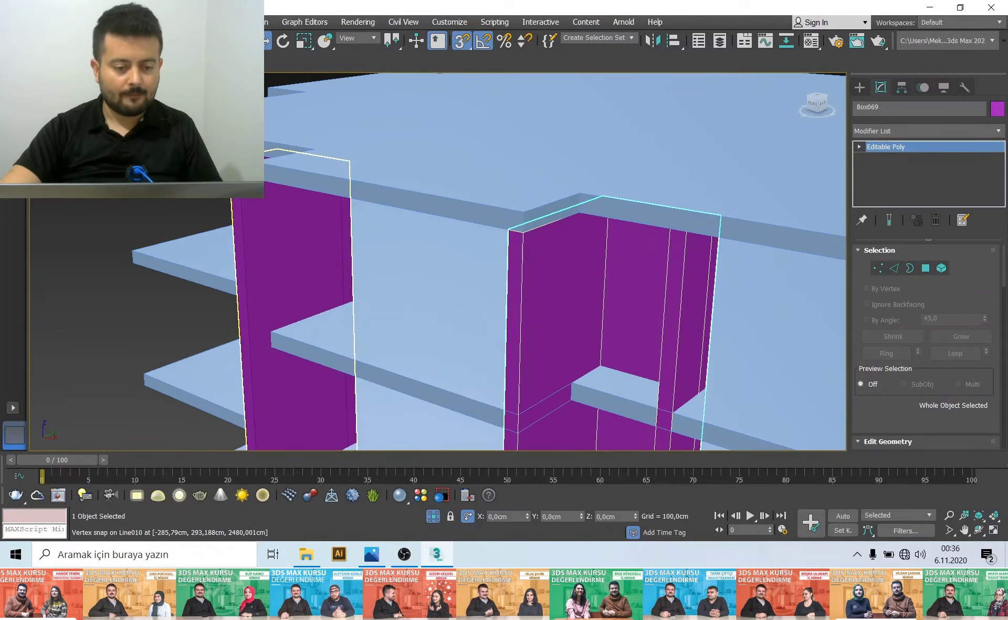
left_click(263, 221)
scroll(252, 212, "down", 3)
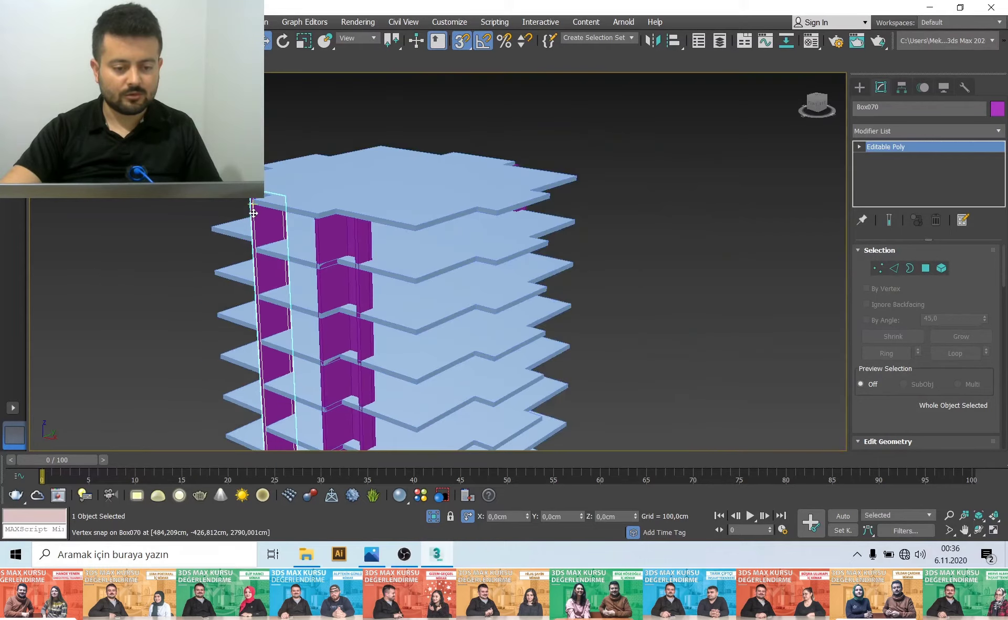
scroll(252, 212, "up", 5)
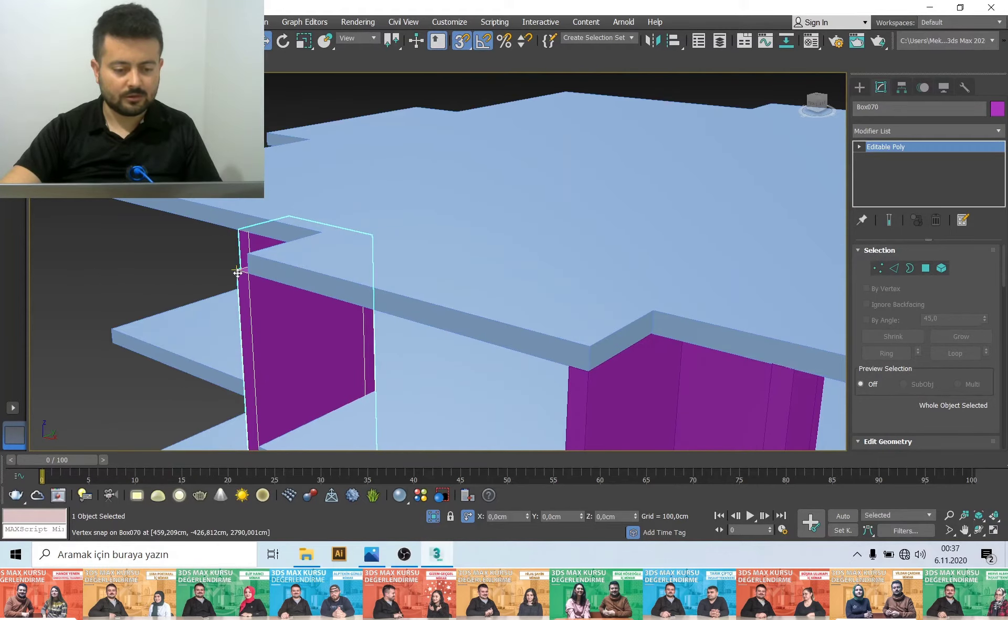
scroll(252, 273, "down", 5)
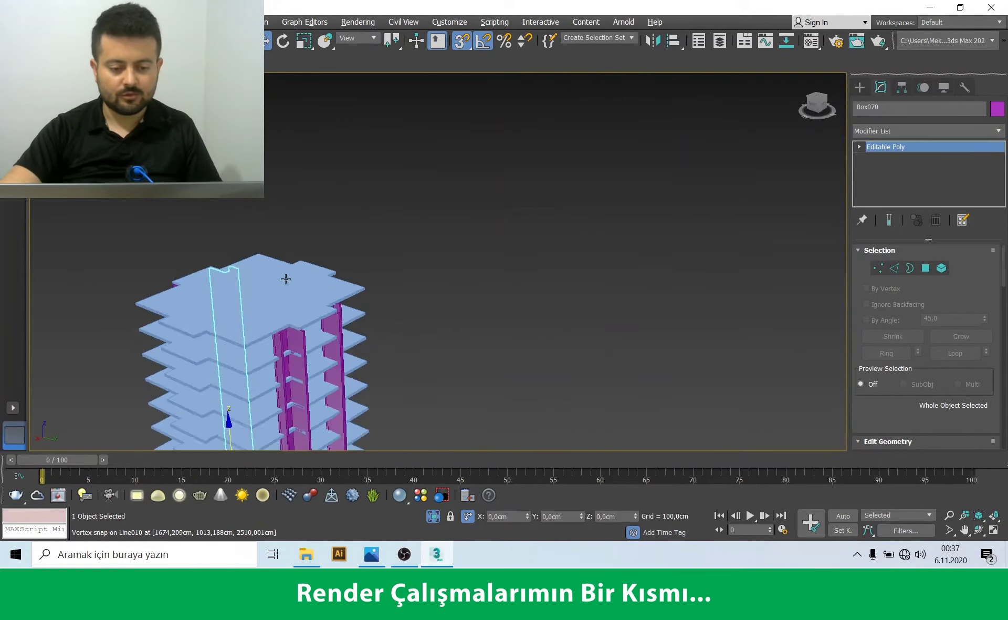
scroll(299, 279, "up", 4)
Snap Box071 and Box072 each -50 cm in Y to the slab edges, then unhide the windows
left_click(270, 351)
scroll(270, 357, "up", 3)
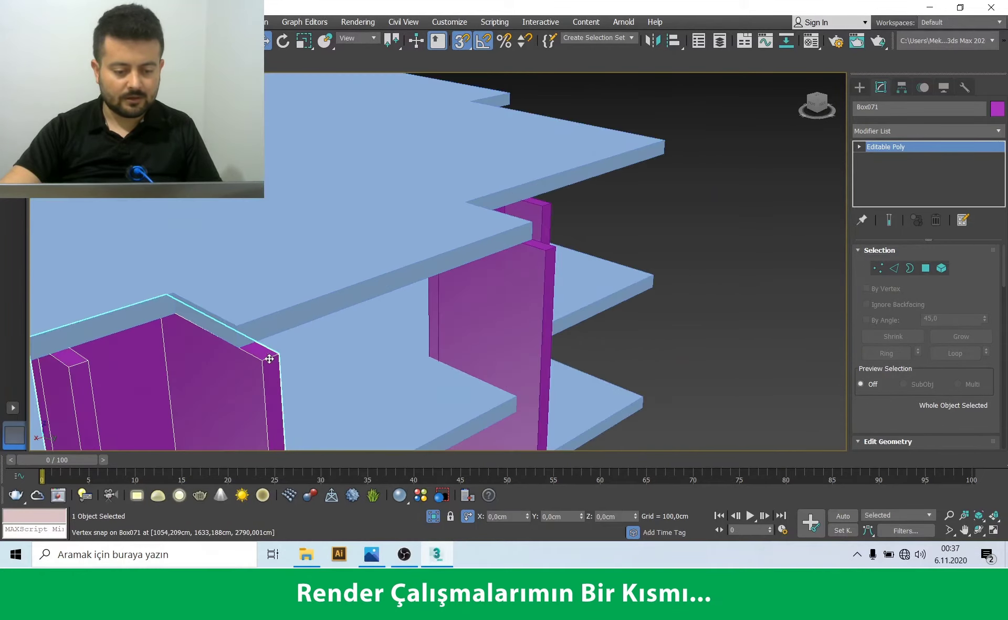
left_click_drag(265, 361, 240, 344)
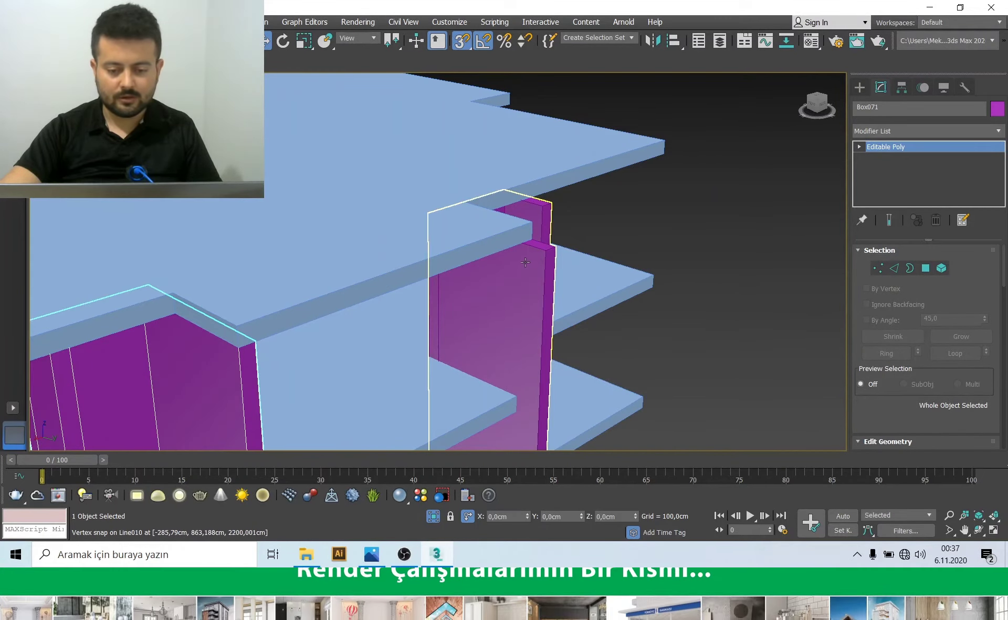
scroll(553, 247, "up", 2)
left_click(554, 247)
scroll(562, 247, "up", 2)
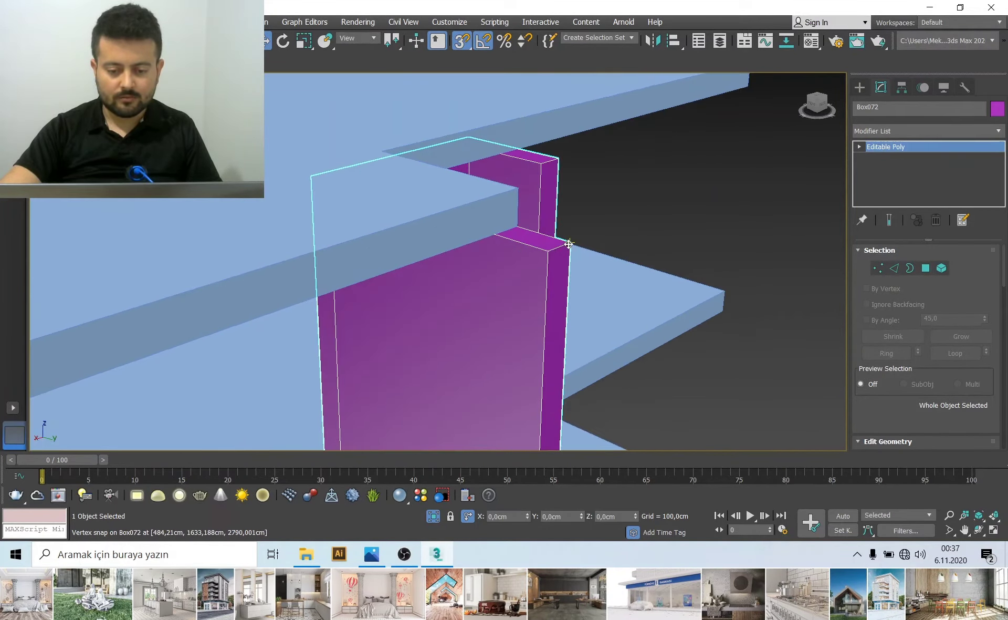
left_click_drag(568, 244, 517, 230)
scroll(519, 238, "down", 5)
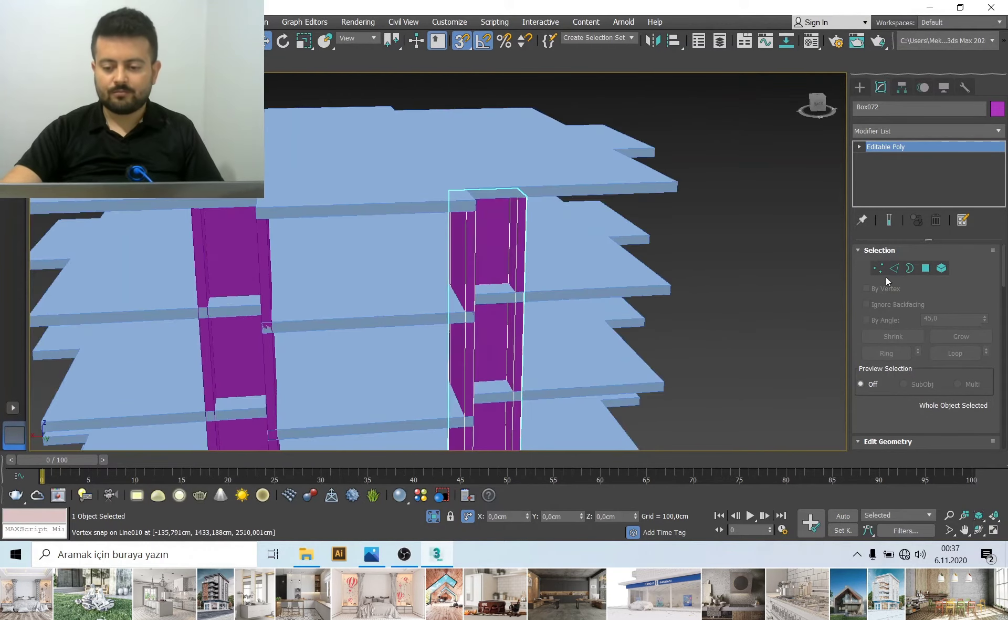
scroll(578, 266, "down", 5)
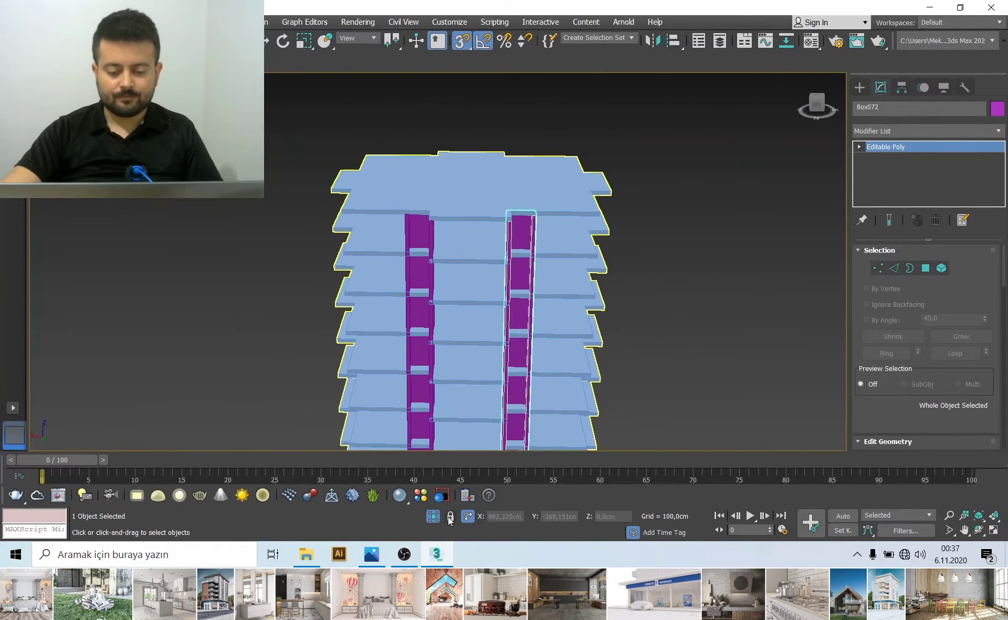
key("alt+q")
scroll(497, 331, "up", 3)
Deselect the columns and save the building scene
left_click(601, 259)
middle_click_drag(601, 259, 538, 253, "alt")
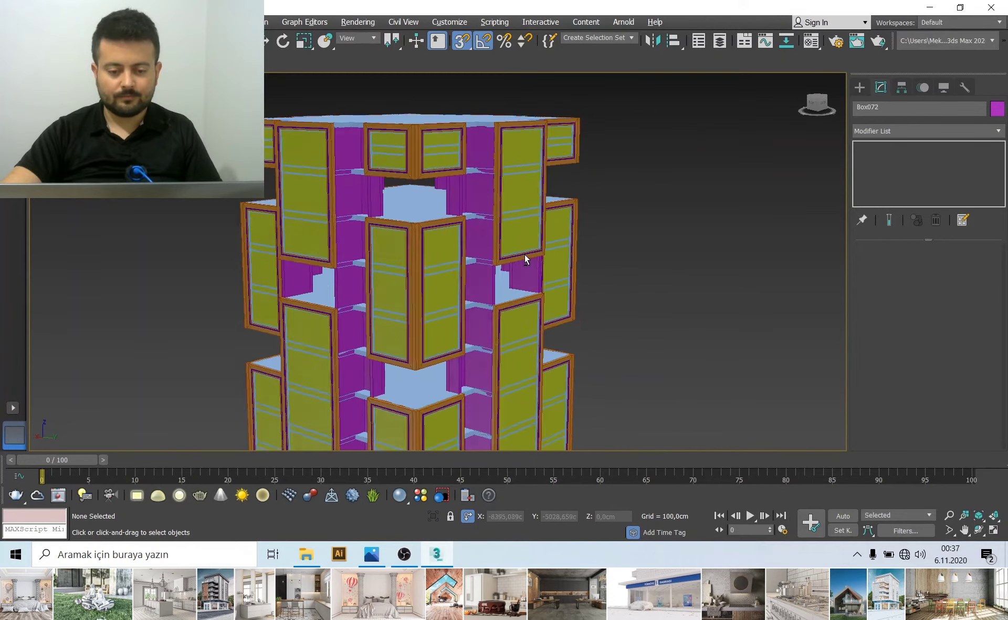
scroll(537, 253, "down", 5)
scroll(439, 237, "up", 3)
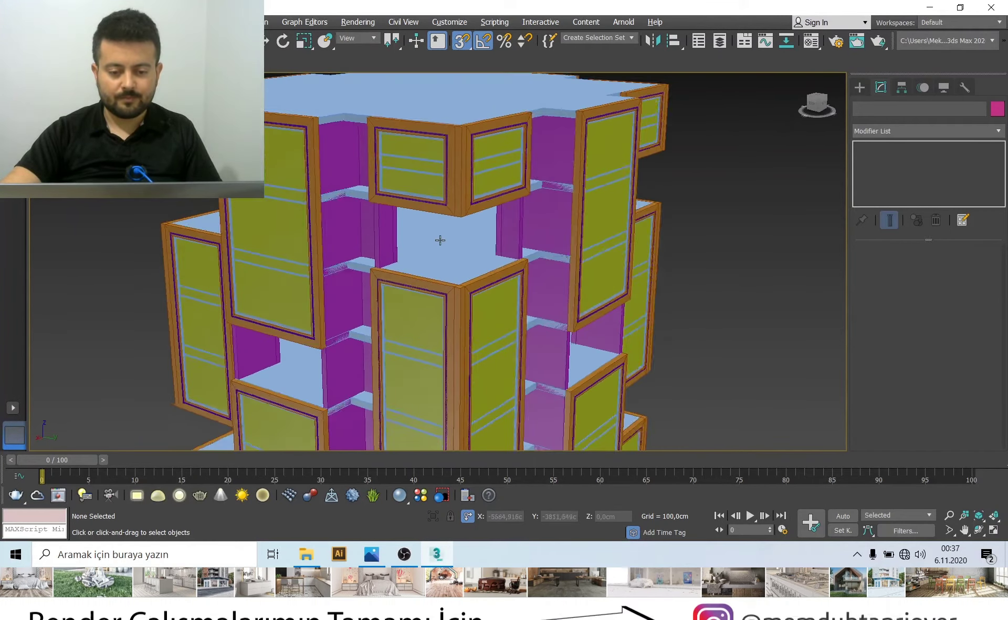
scroll(405, 231, "up", 3)
key("ctrl+s")
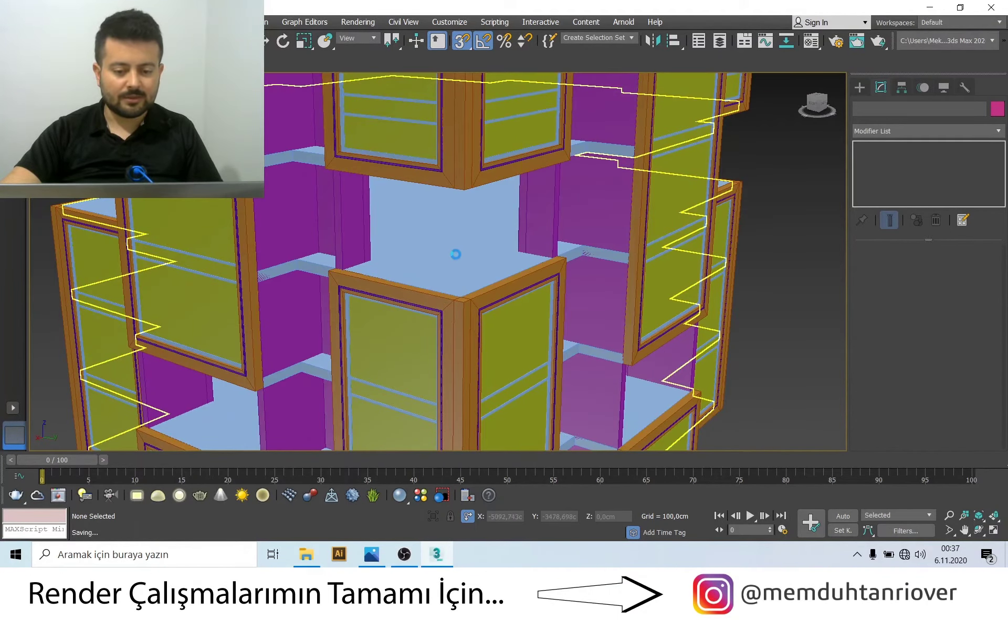
Orbit, pan and zoom around the tower to review the window rows on several sides
scroll(472, 254, "down", 4)
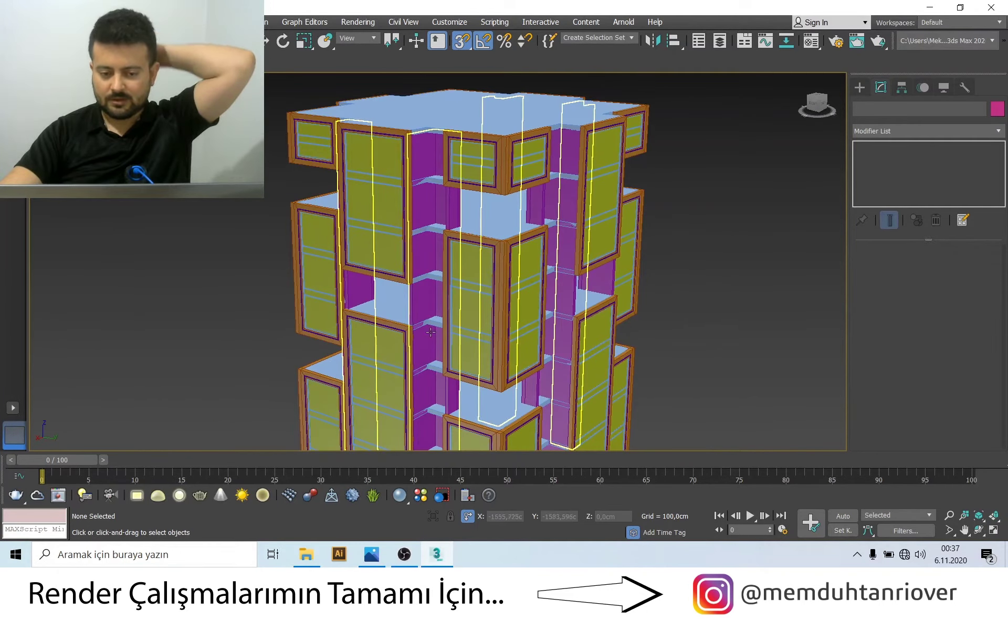
mouse_move(431, 332)
middle_mouse_down("alt")
mouse_move(494, 310)
mouse_move(454, 256)
middle_mouse_up("alt")
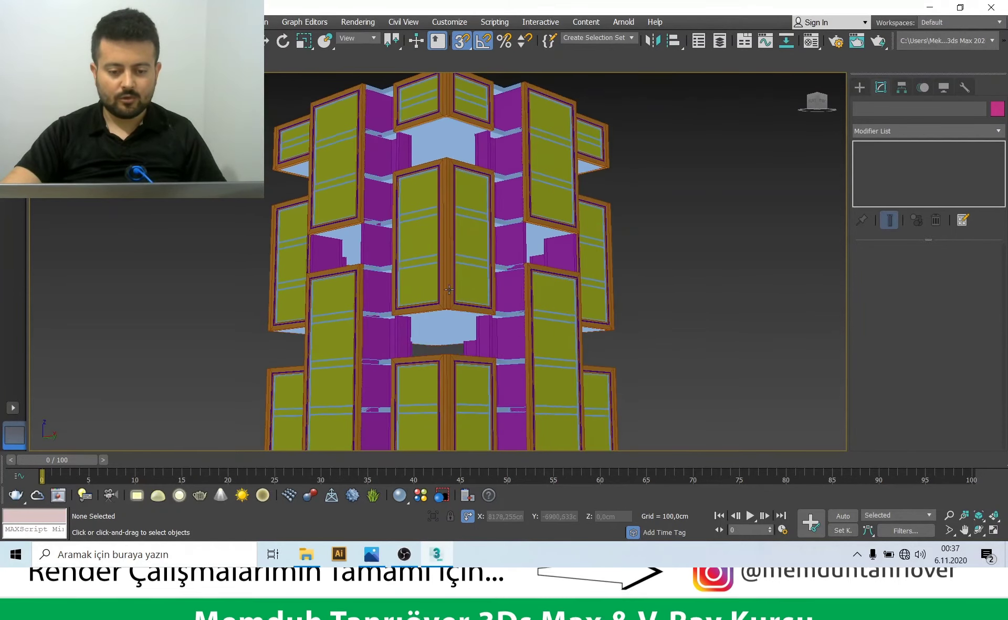
scroll(454, 256, "down", 2)
scroll(453, 256, "down", 3)
scroll(453, 256, "down", 4)
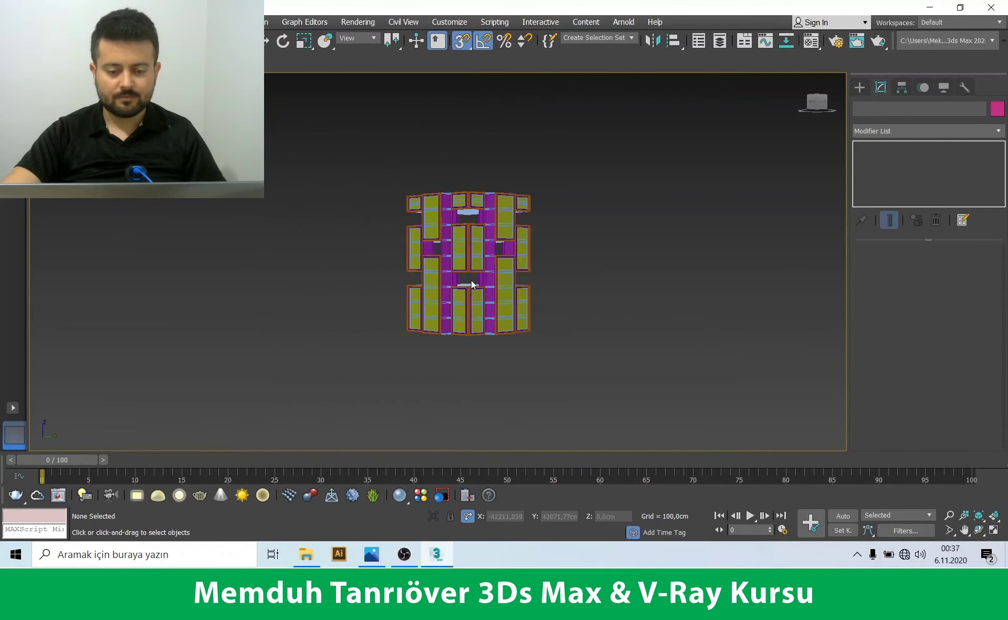
scroll(460, 309, "up", 8)
middle_click_drag(460, 309, 616, 278, "alt")
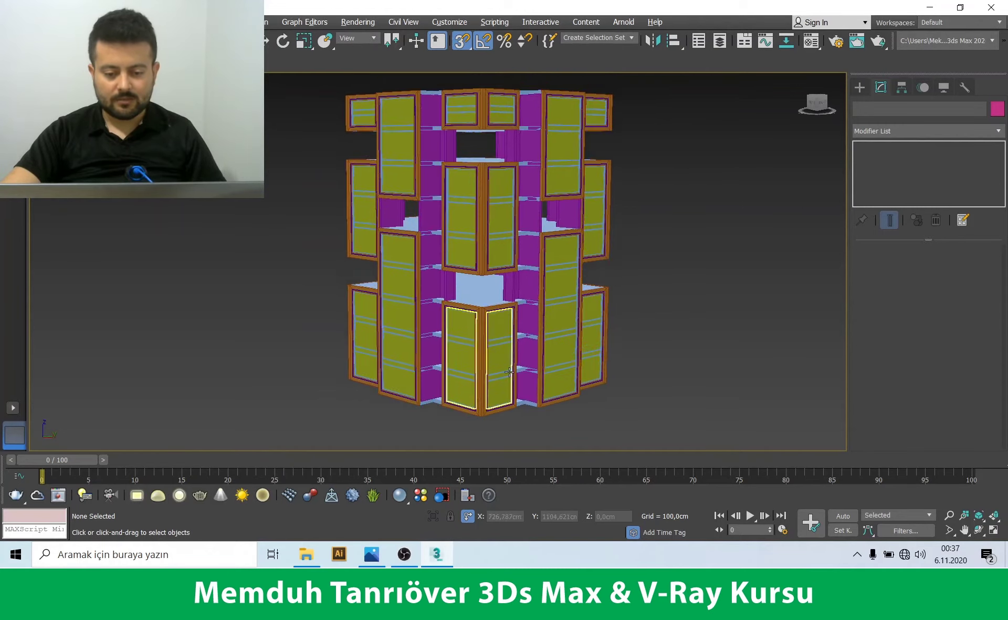
scroll(492, 408, "up", 5)
scroll(492, 407, "up", 5)
scroll(439, 329, "down", 5)
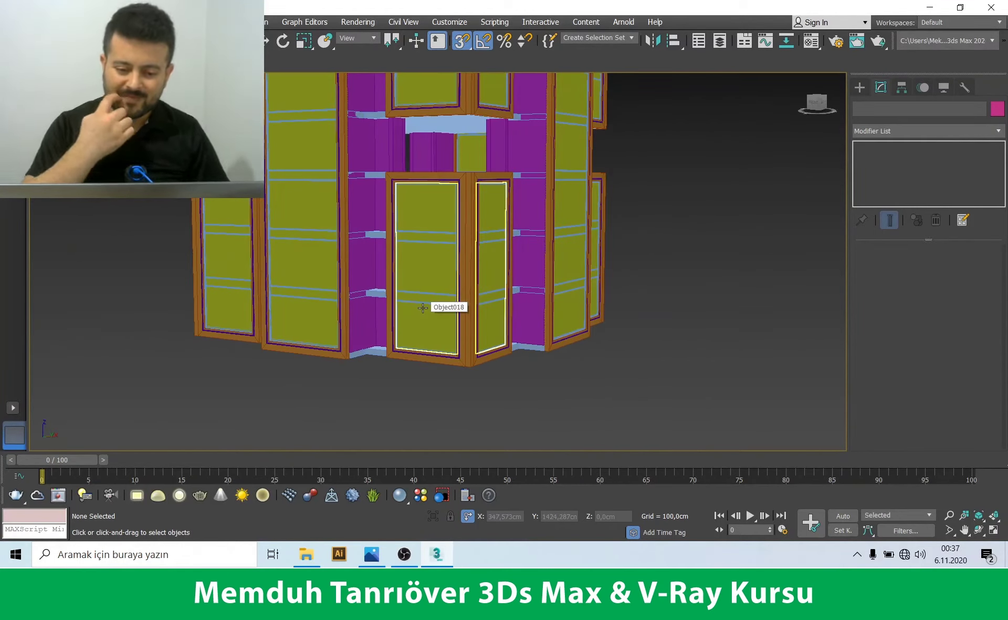
mouse_move(423, 307)
middle_mouse_down()
mouse_move(371, 363)
mouse_move(389, 237)
mouse_move(355, 279)
mouse_move(414, 260)
middle_mouse_up()
scroll(371, 363, "down", 5)
scroll(389, 237, "up", 5)
scroll(356, 279, "up", 2)
scroll(346, 278, "up", 3)
scroll(419, 254, "down", 5)
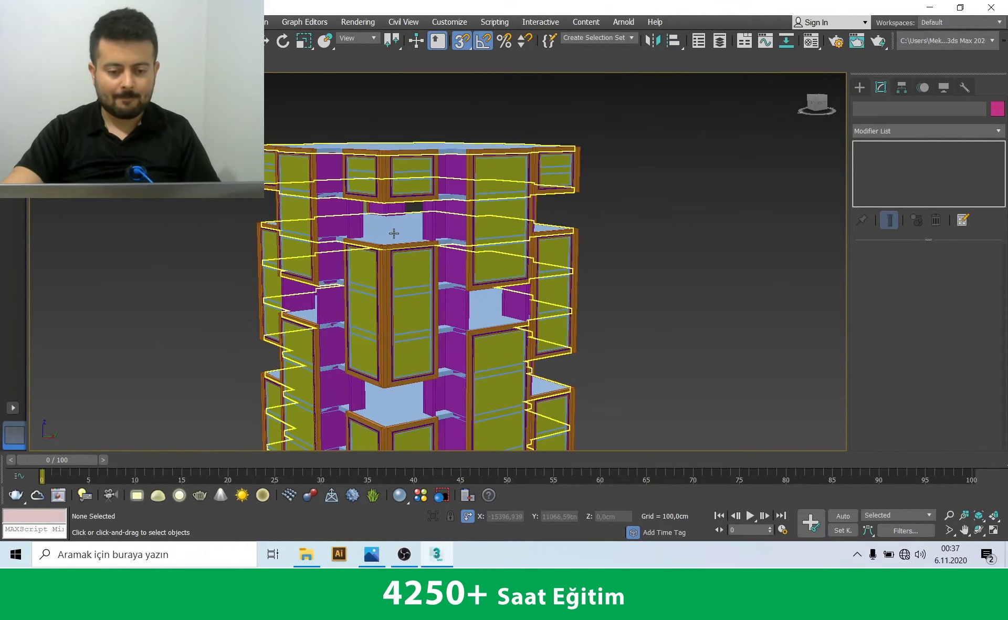
Toggle the four-viewport layout and orbit the Perspective view, ending with nothing selected
middle_click_drag(418, 258, 434, 241, "alt")
left_click(433, 242)
left_click(429, 230, "ctrl")
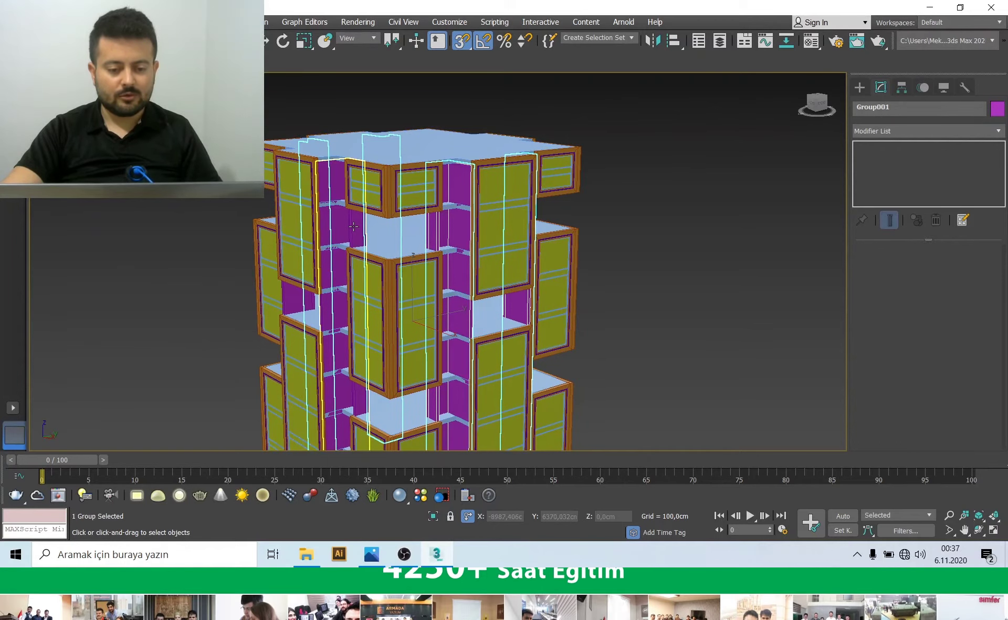
mouse_move(472, 257)
middle_mouse_down("alt")
mouse_move(483, 253)
mouse_move(484, 270)
middle_mouse_up("alt")
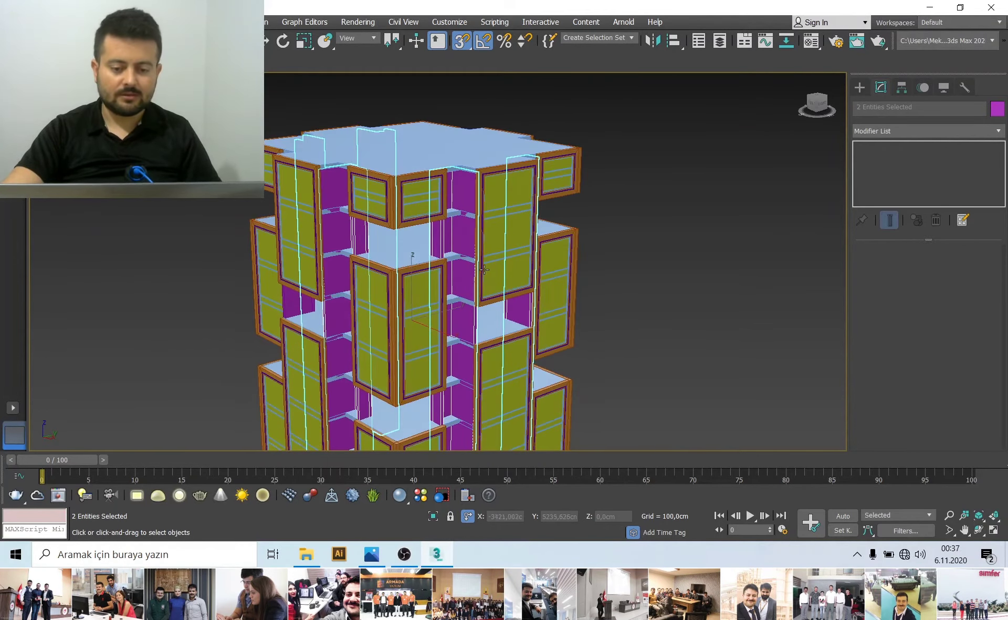
middle_click_drag(359, 247, 576, 219, "alt")
key("alt+w")
key("alt+w")
scroll(502, 276, "up", 2)
key("alt+w")
key("alt+w")
middle_click_drag(584, 244, 522, 280, "alt")
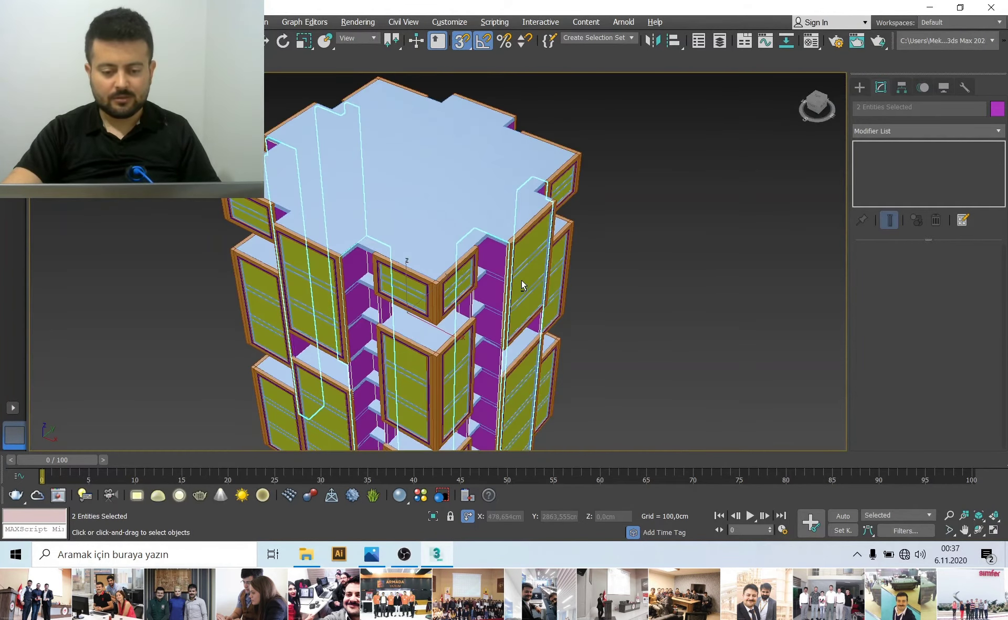
key("ctrl+d")
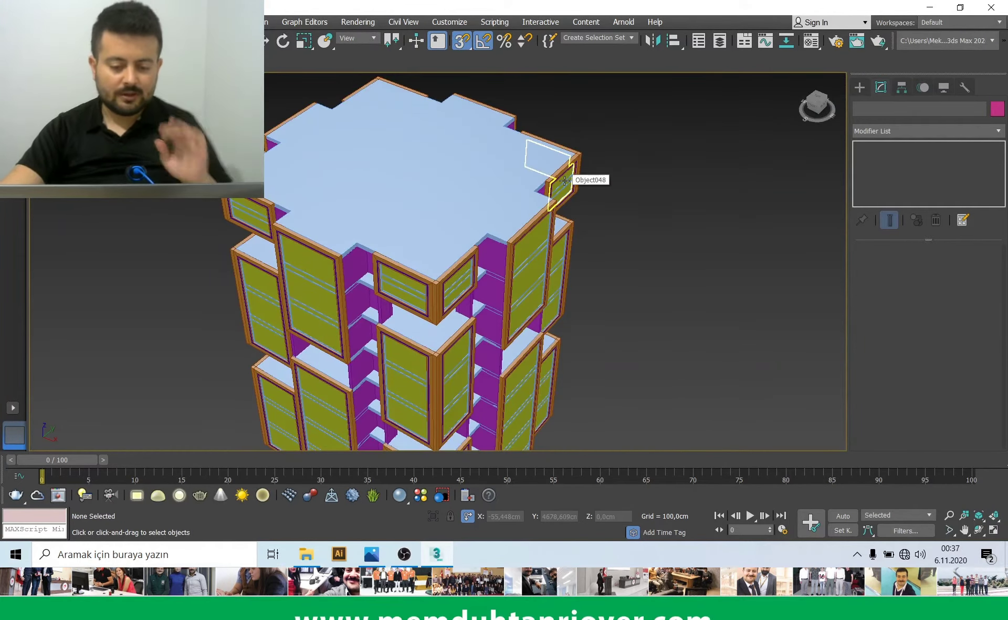
middle_click_drag(517, 207, 403, 189, "alt")
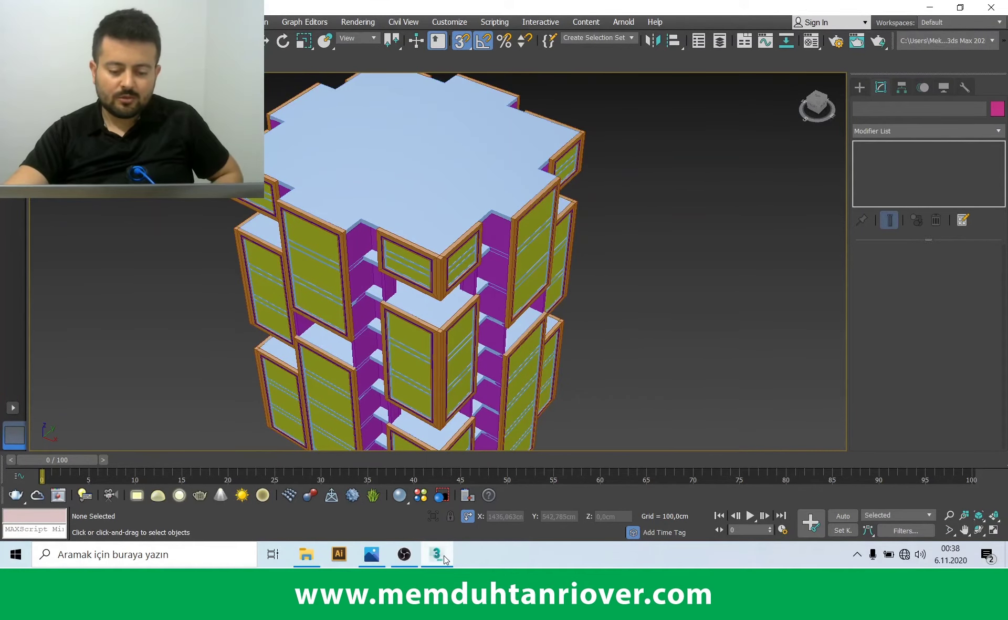
scroll(440, 253, "up", 3)
scroll(440, 253, "up", 2)
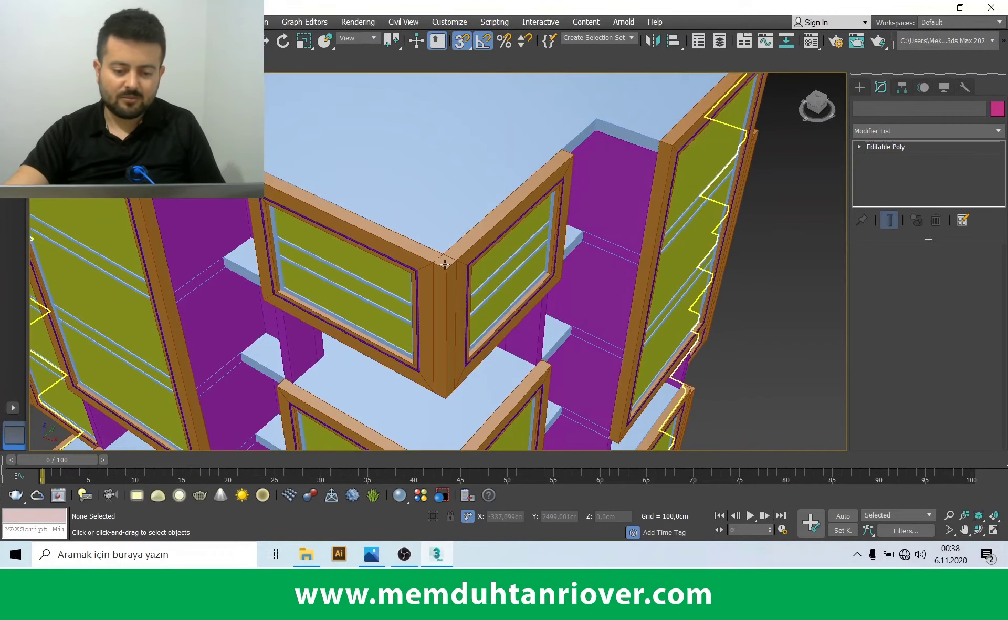
Select one orange window frame and briefly isolate it
scroll(445, 264, "down", 3)
left_click(760, 187)
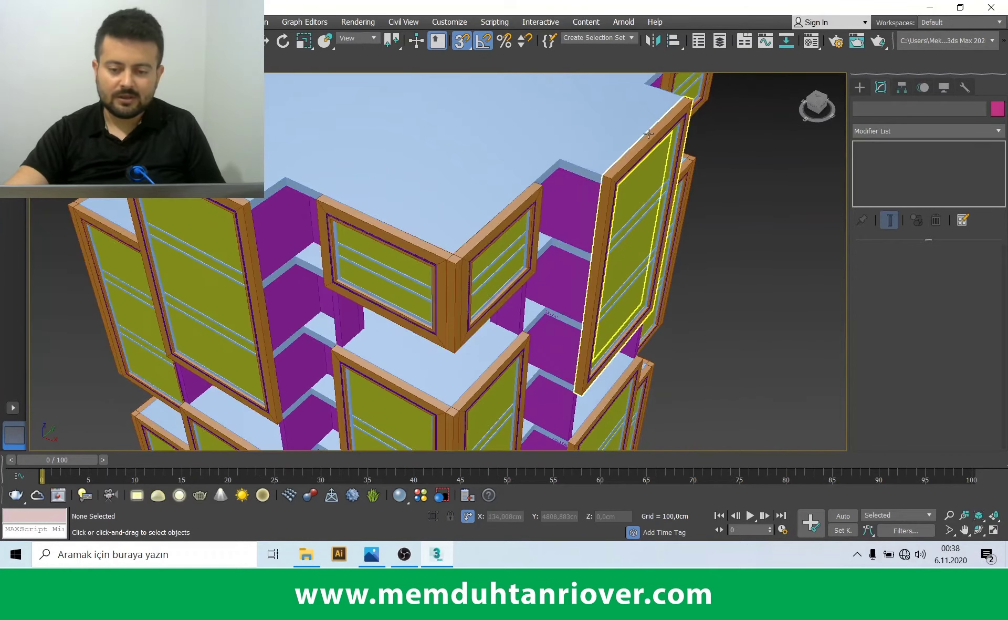
left_click(585, 357)
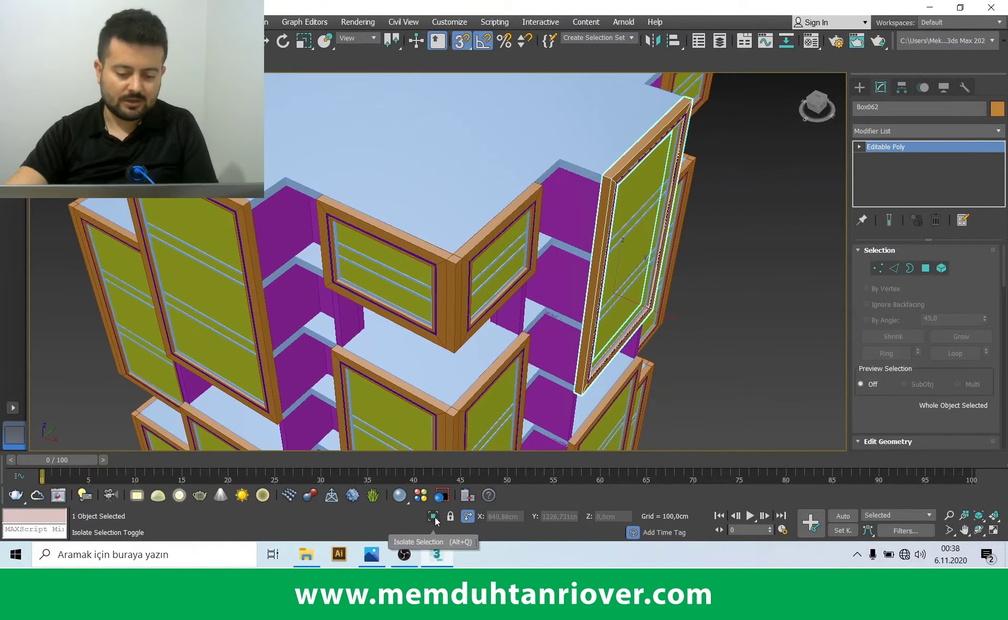
left_click(433, 516)
left_click(433, 515)
scroll(444, 205, "up", 3)
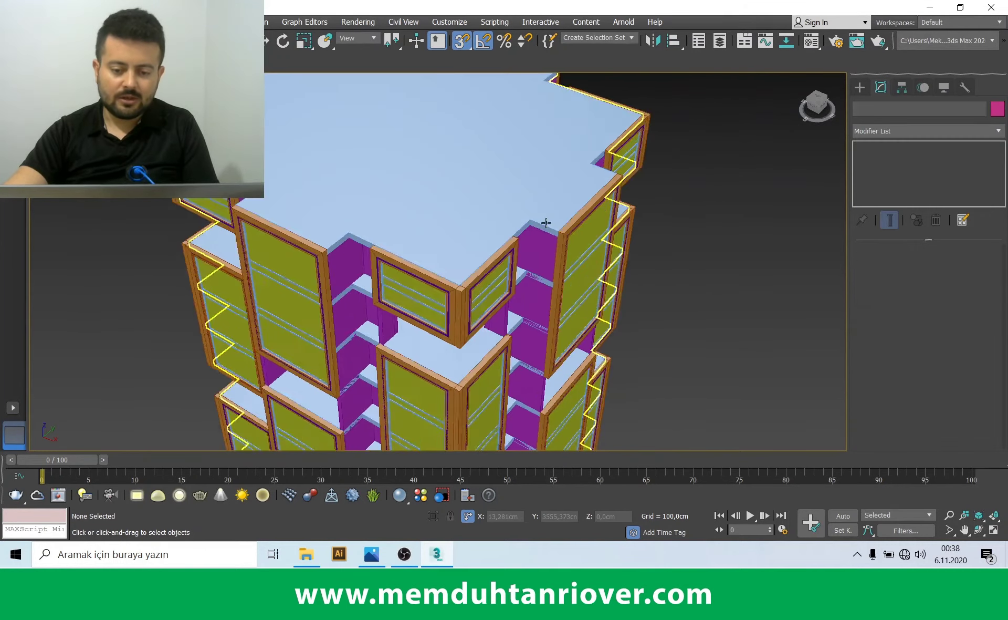
scroll(444, 204, "up", 2)
scroll(444, 204, "down", 3)
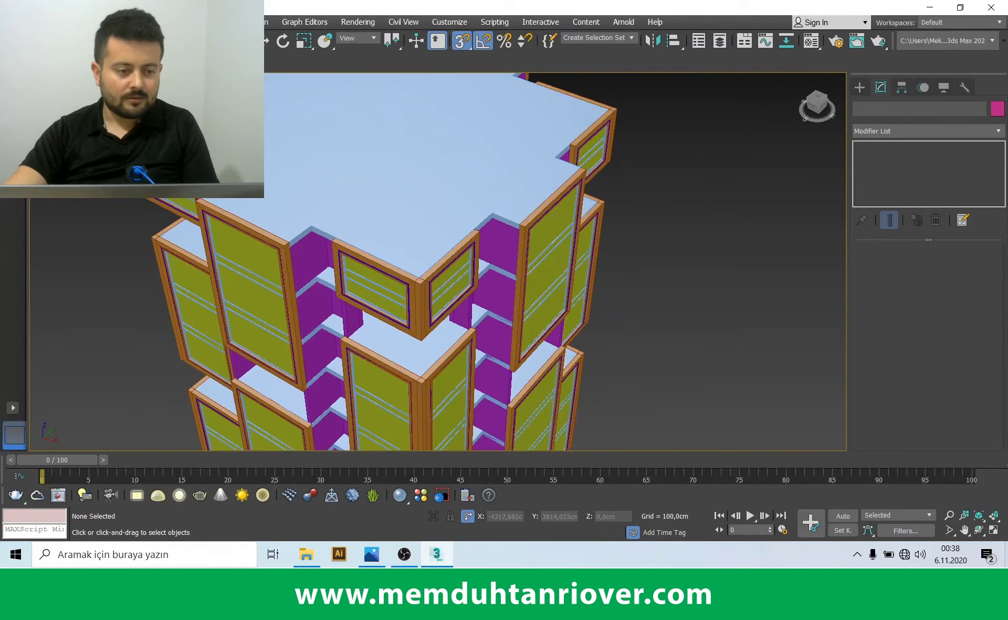
Select all 20 window frames by colour and isolate them with Box032 picked
left_click(32, 22)
mouse_move(95, 295)
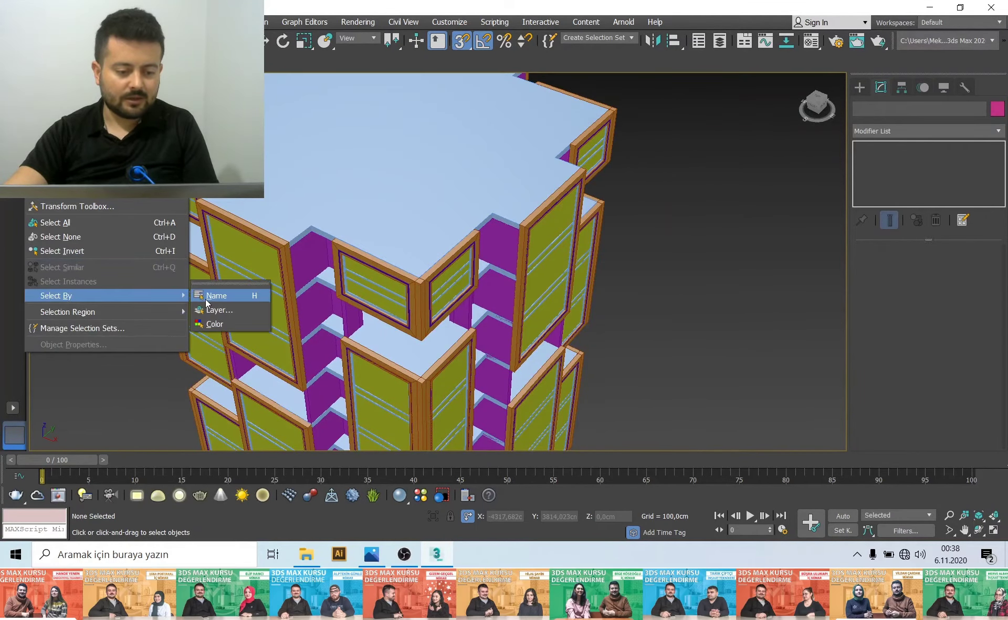
left_click(206, 325)
left_click(531, 219)
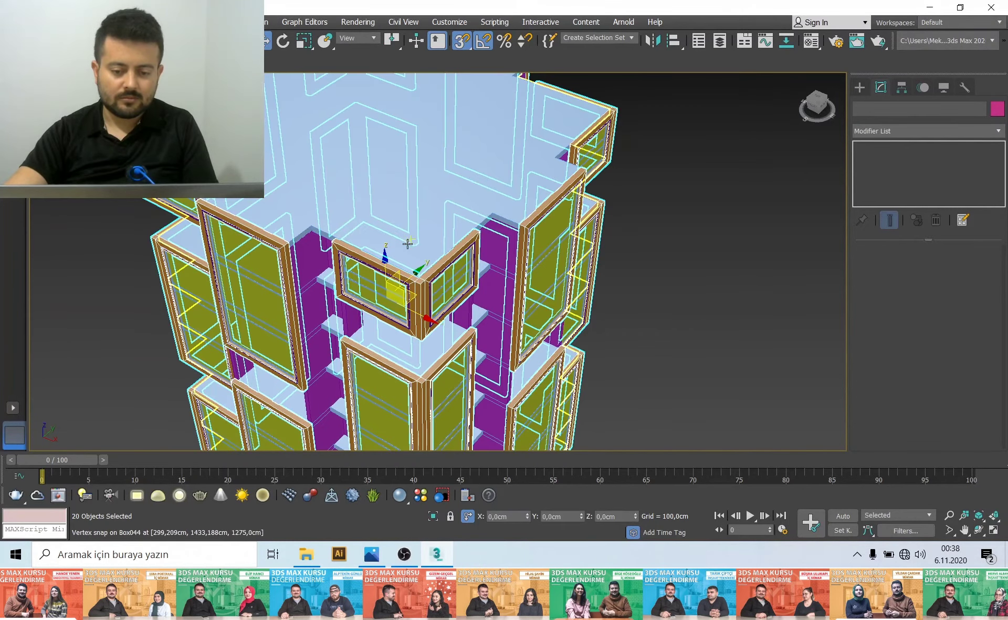
key("z")
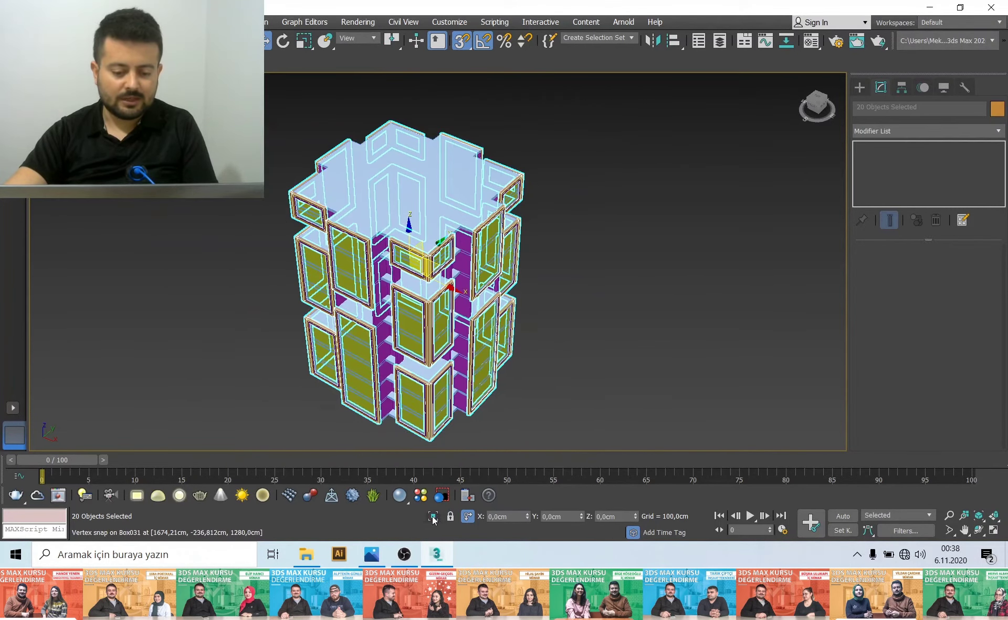
left_click(433, 516)
left_click(460, 225)
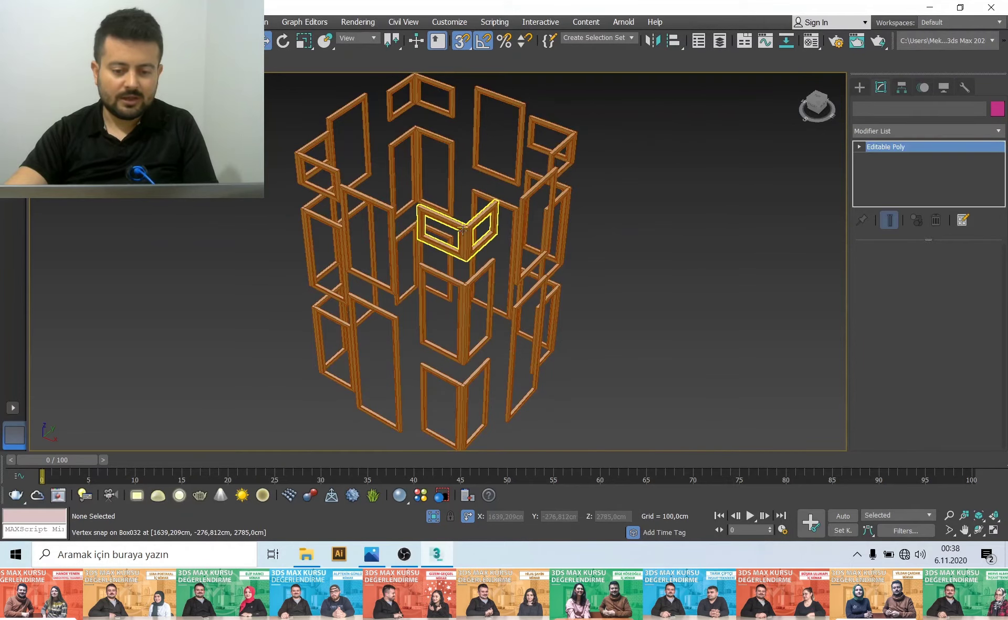
scroll(893, 352, "down", 2)
scroll(914, 344, "down", 3)
scroll(918, 341, "down", 1)
Attach every frame from the Attach List into Box032 and exit isolation
left_click(916, 329)
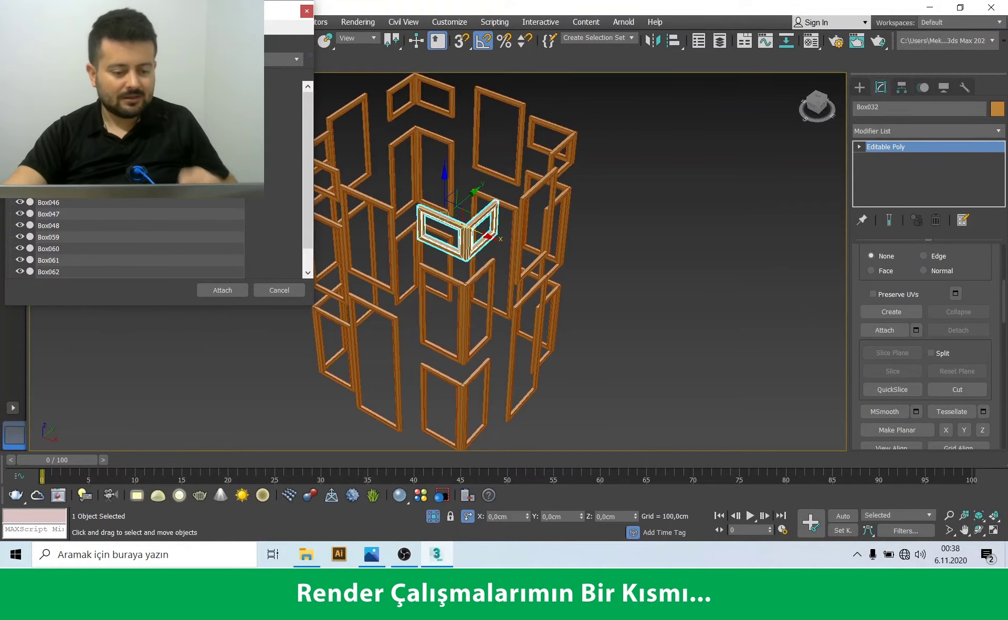
key("ctrl+a")
left_click(227, 294)
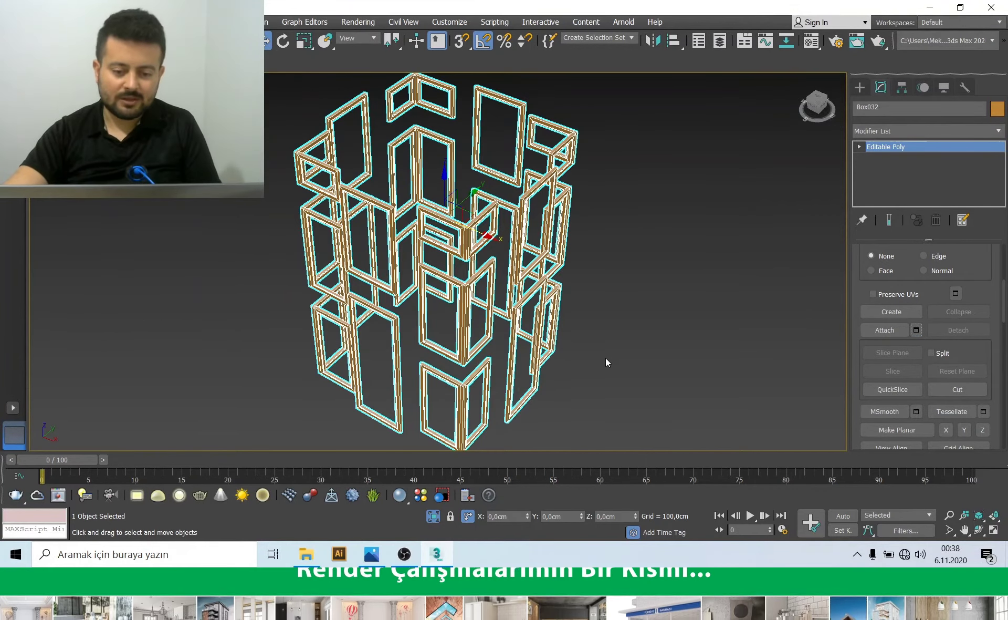
left_click(581, 402)
left_click(434, 519)
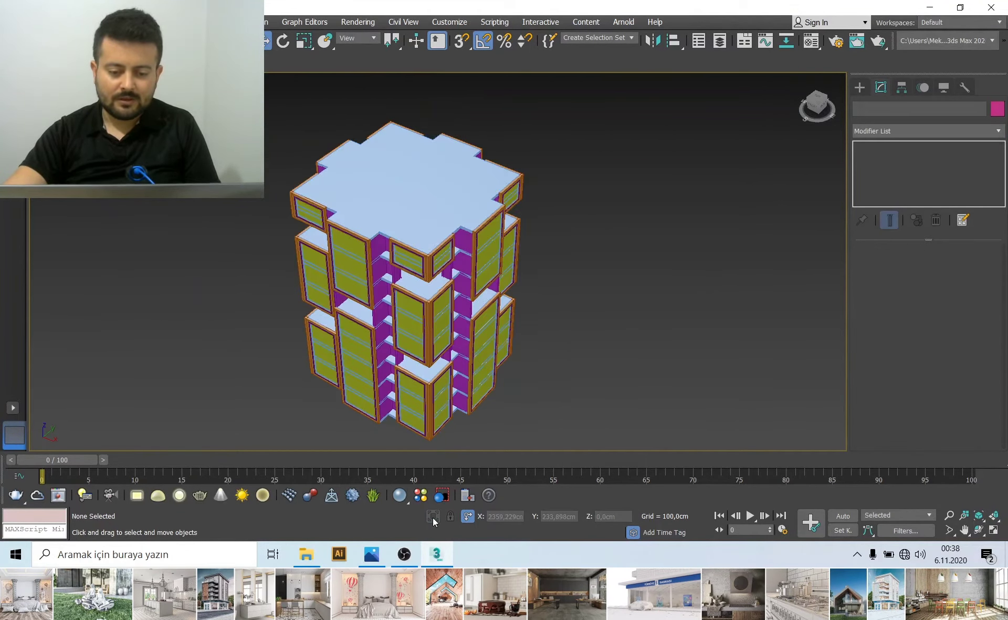
Rename the merged window frame object to CER
scroll(414, 343, "up", 3)
scroll(413, 343, "up", 3)
left_click(414, 343)
type("DUVAR")
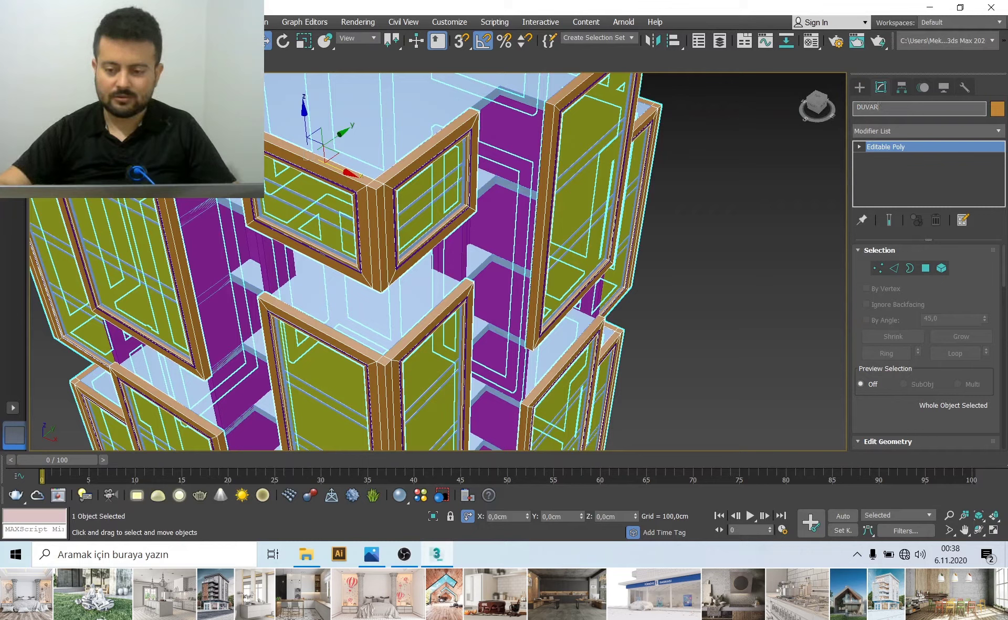
key("BackSpace")
key("BackSpace")
key("BackSpace")
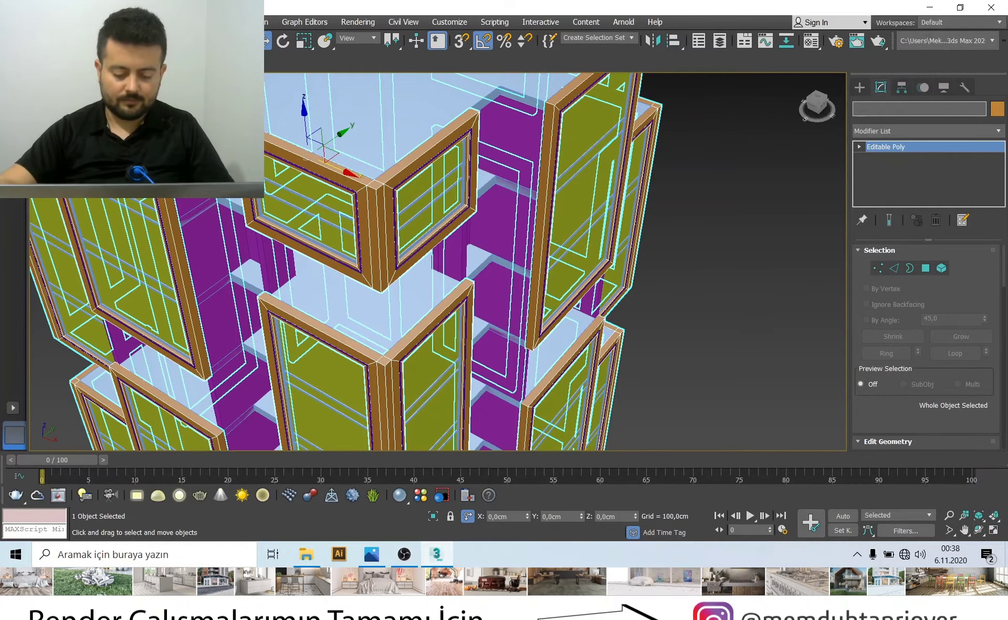
type("CER")
left_click(811, 166)
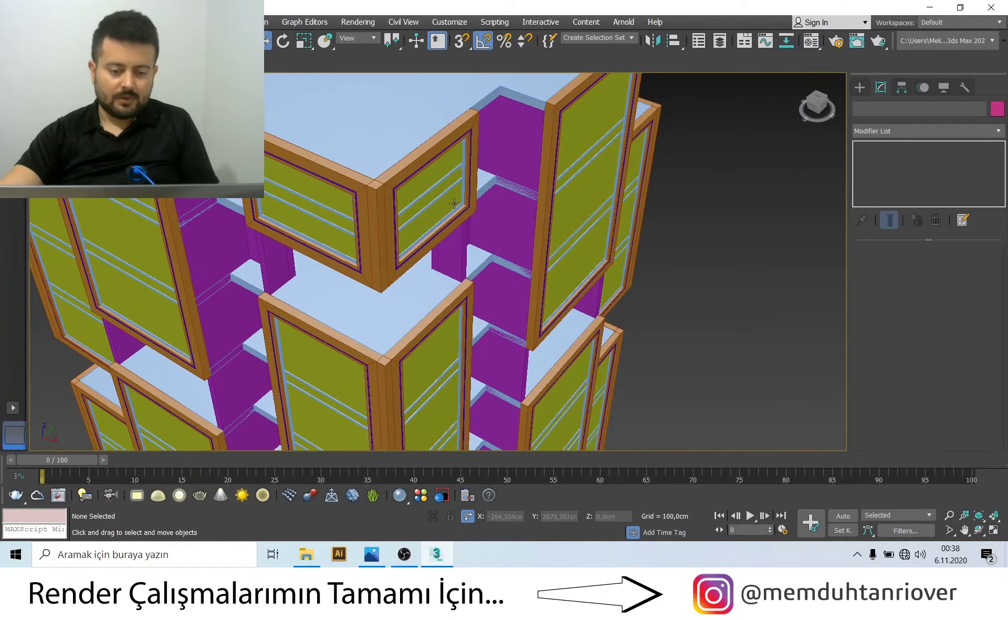
Hide the CER window frames using Hide Selection
left_click(34, 22)
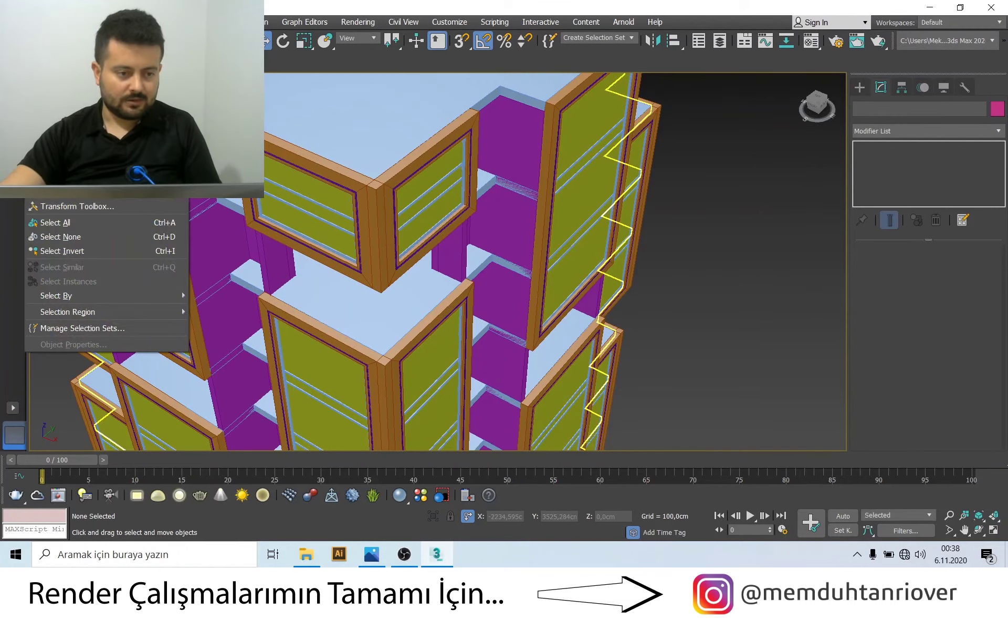
left_click(370, 184)
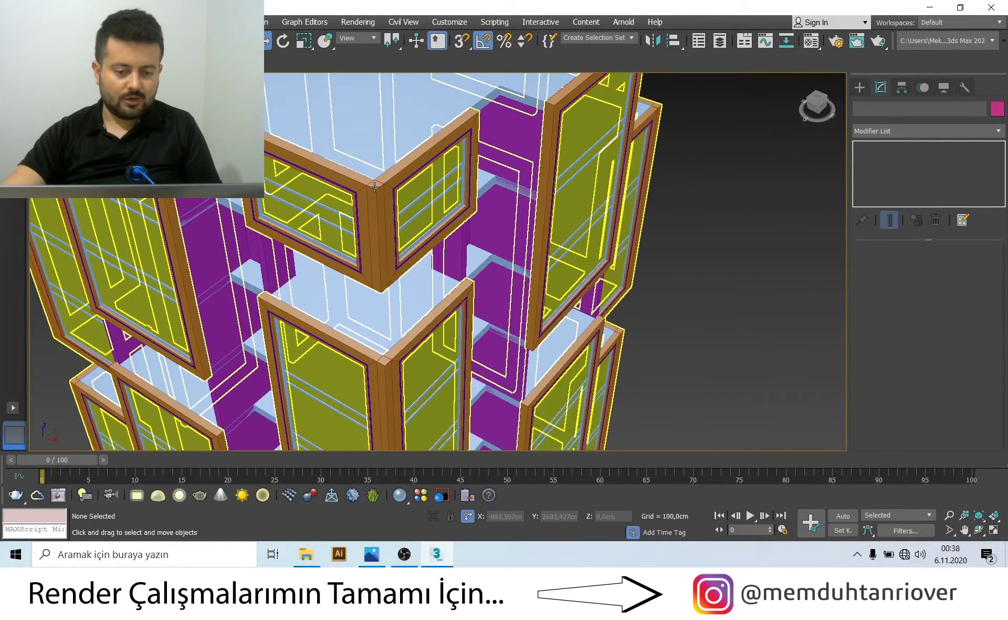
left_click(374, 186)
right_click(371, 183)
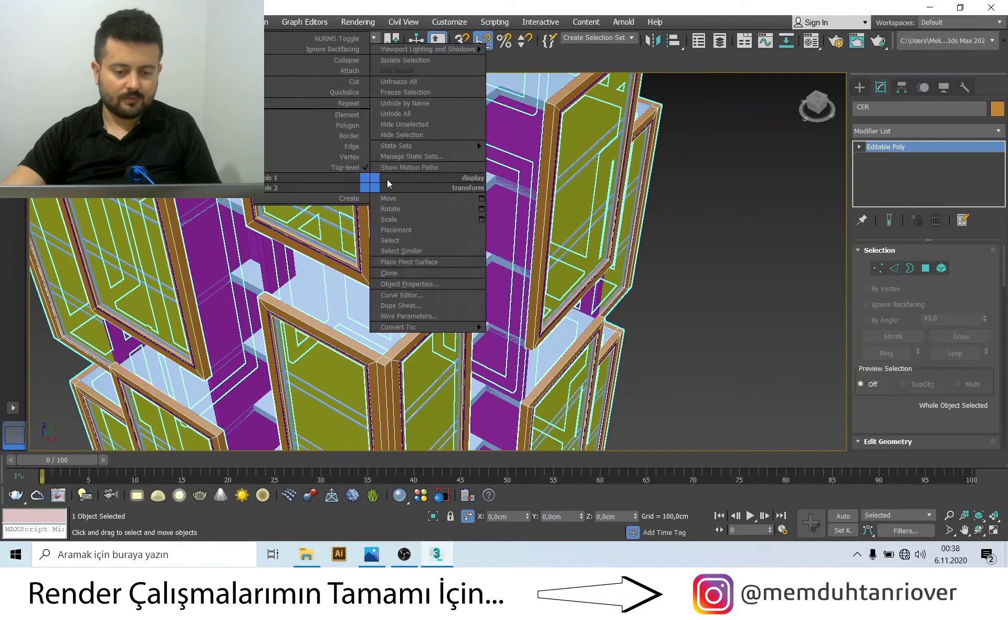
left_click(402, 134)
scroll(475, 192, "up", 3)
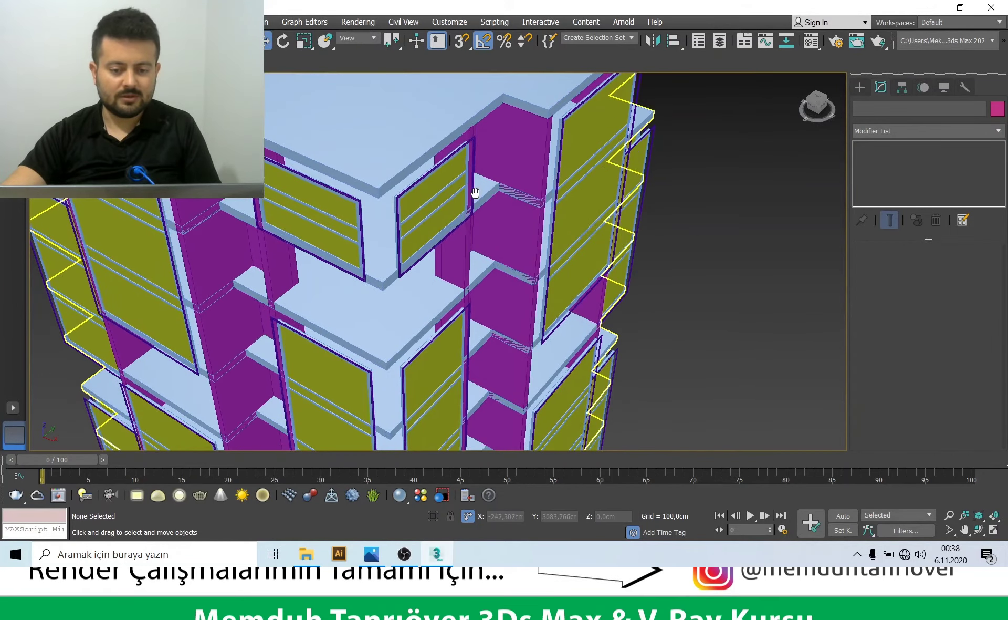
middle_click_drag(475, 192, 481, 199)
left_click(32, 22)
mouse_move(57, 295)
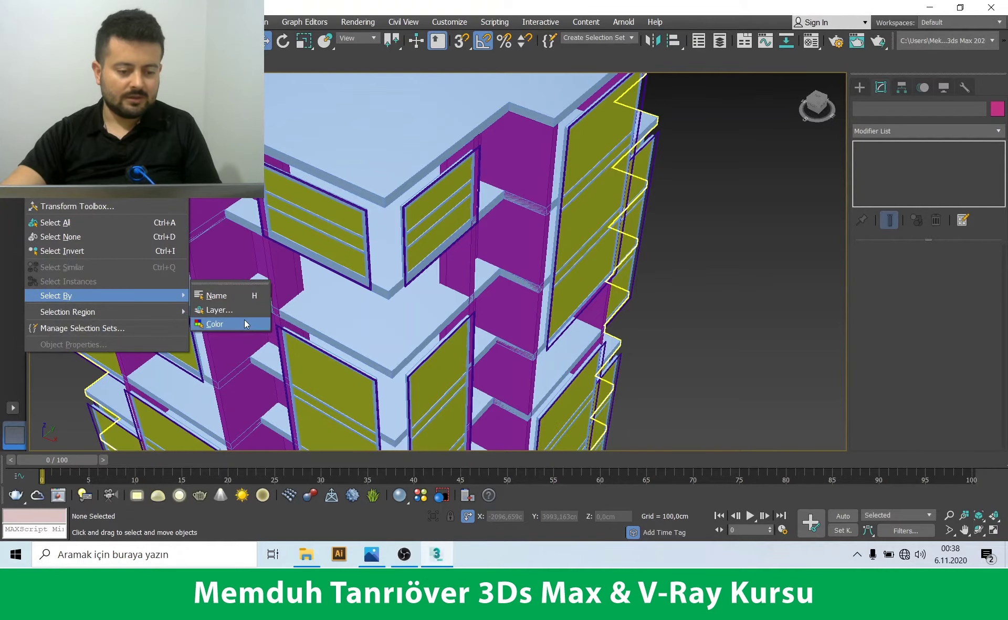
Select all same-coloured purple window profiles by colour and isolate them
left_click(244, 320)
left_click(404, 207)
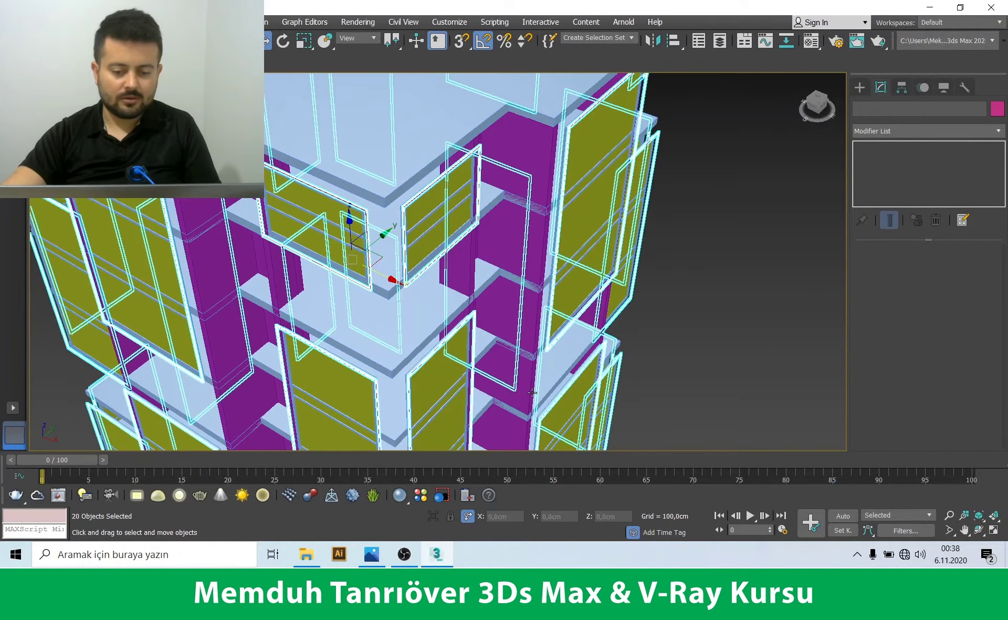
left_click(433, 516)
scroll(448, 276, "down", 3)
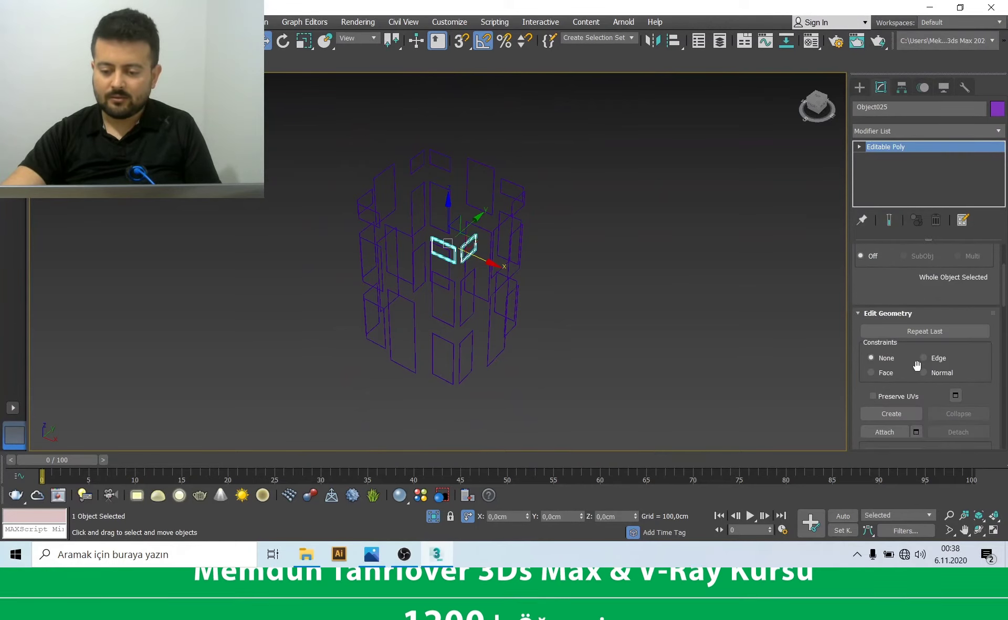
Attach all profiles into Object025, hide it, and turn off isolation
left_click(916, 431)
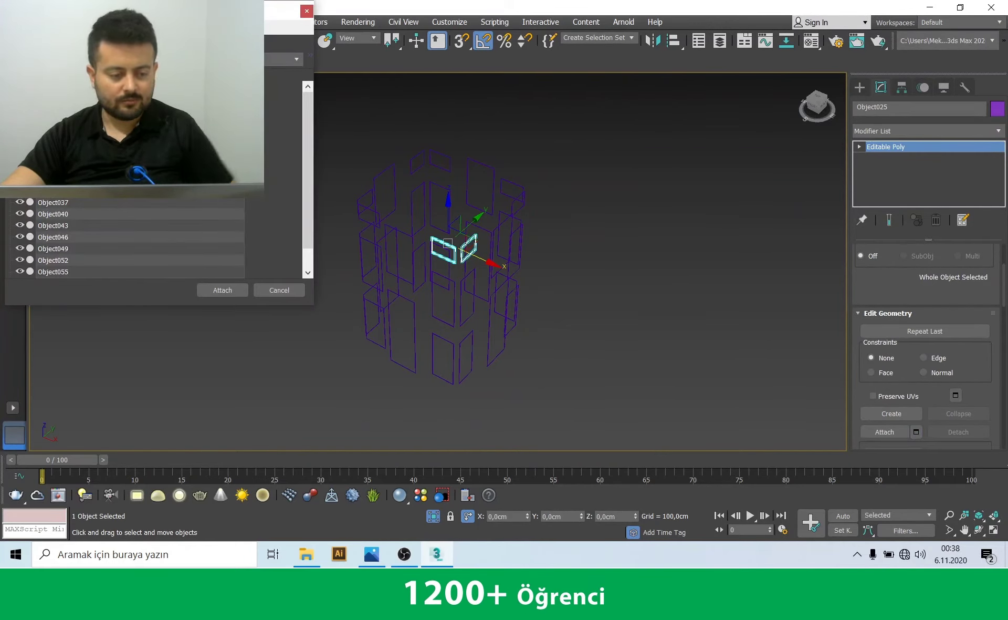
key("ctrl+a")
left_click(205, 292)
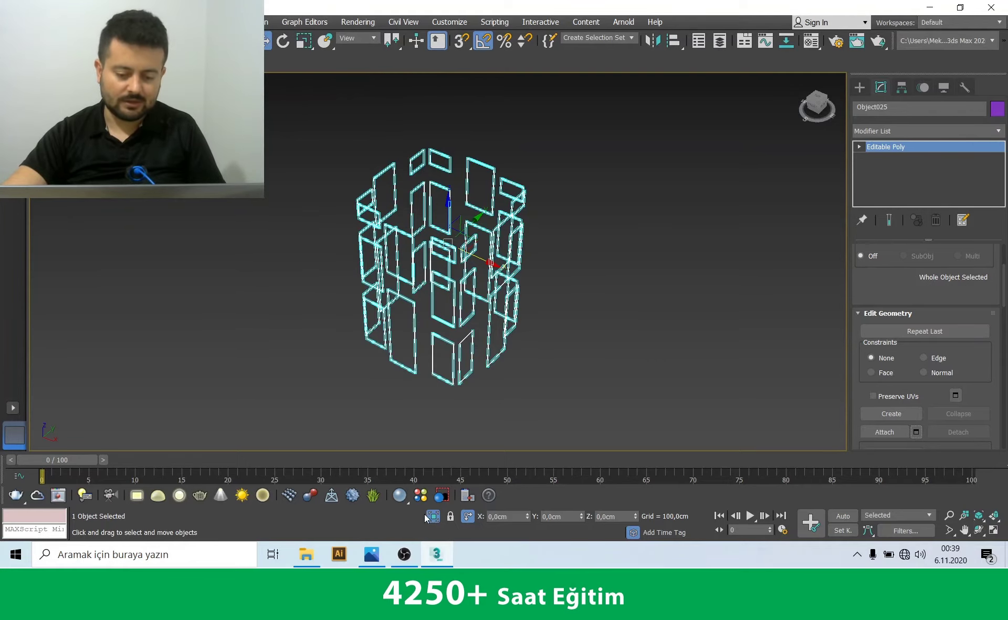
right_click(451, 368)
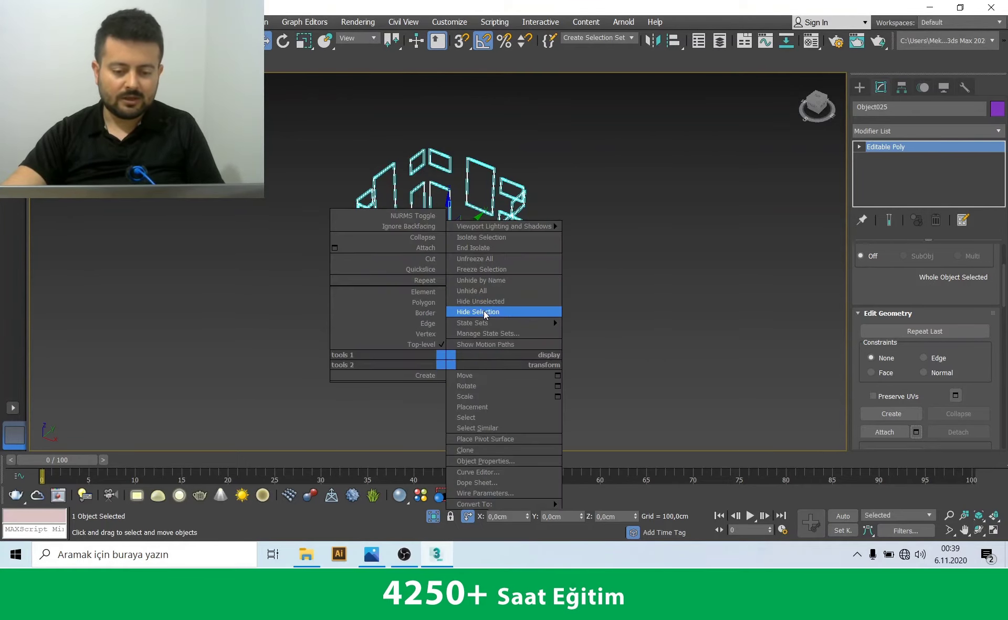
left_click(491, 310)
left_click(433, 516)
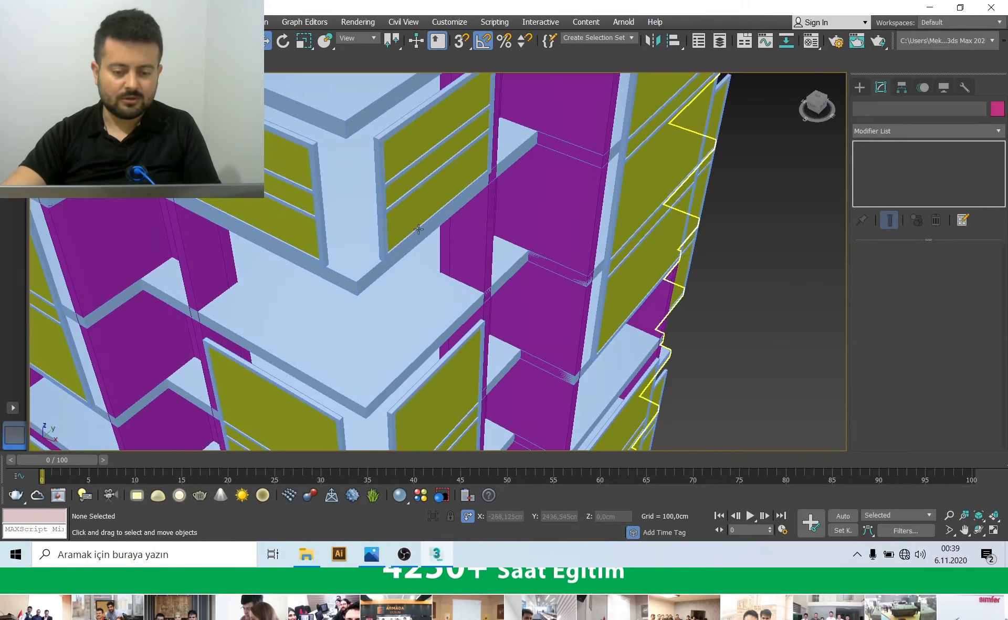
Select all 20 yellow glass panes by colour and isolate them
left_click(36, 22)
mouse_move(55, 295)
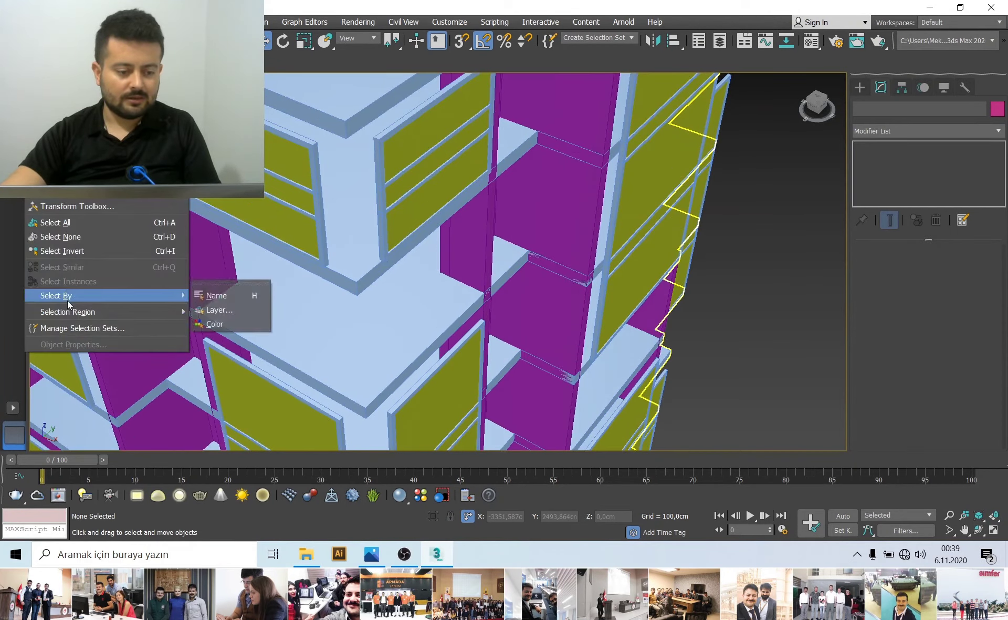
left_click(225, 313)
left_click(411, 210)
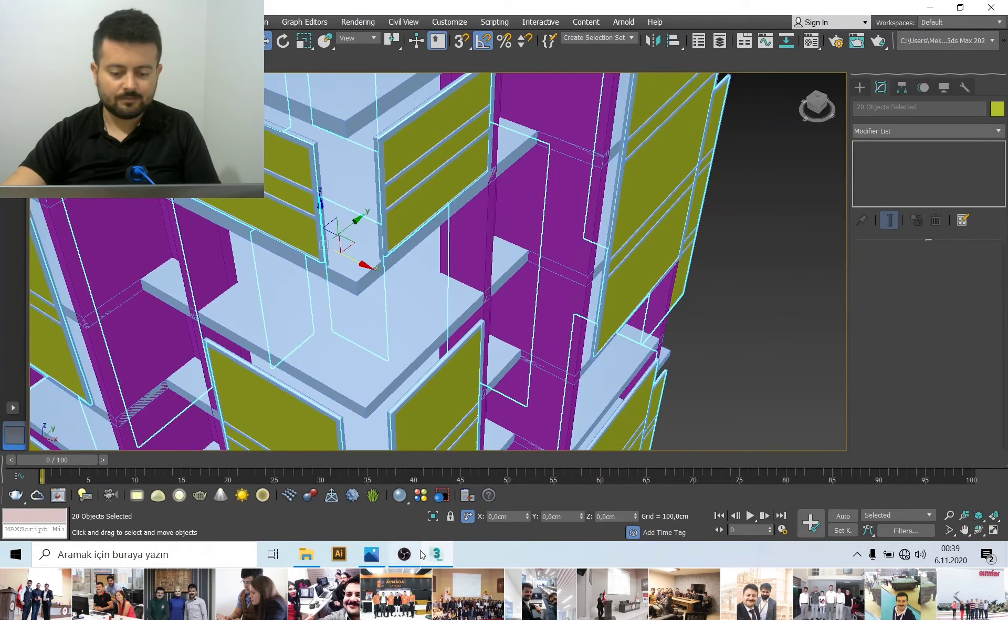
left_click(434, 516)
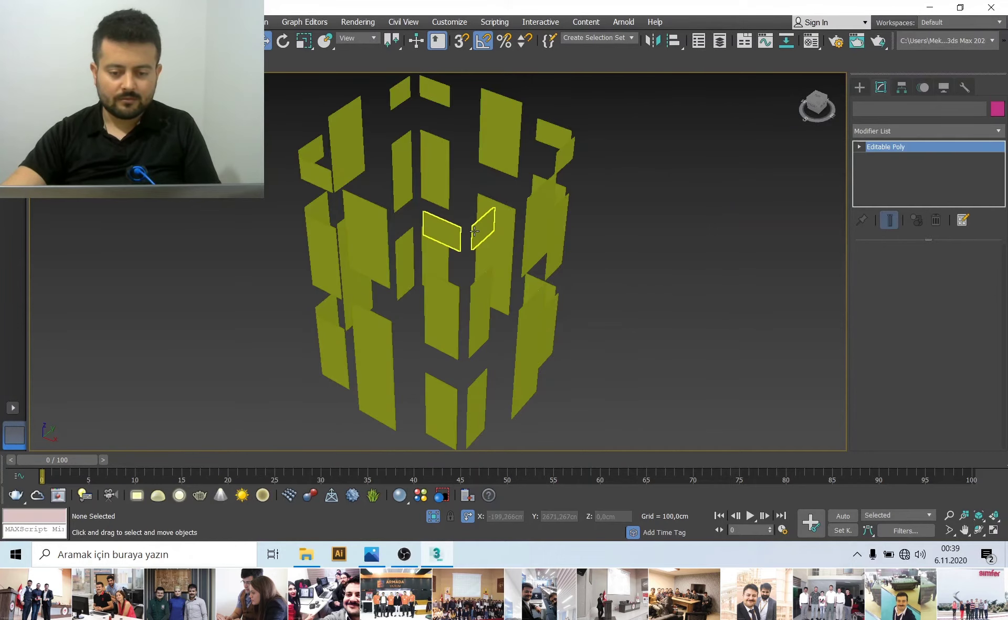
Attach every listed glass pane into Object024 using the Attach List
scroll(881, 310, "down", 3)
scroll(915, 364, "down", 2)
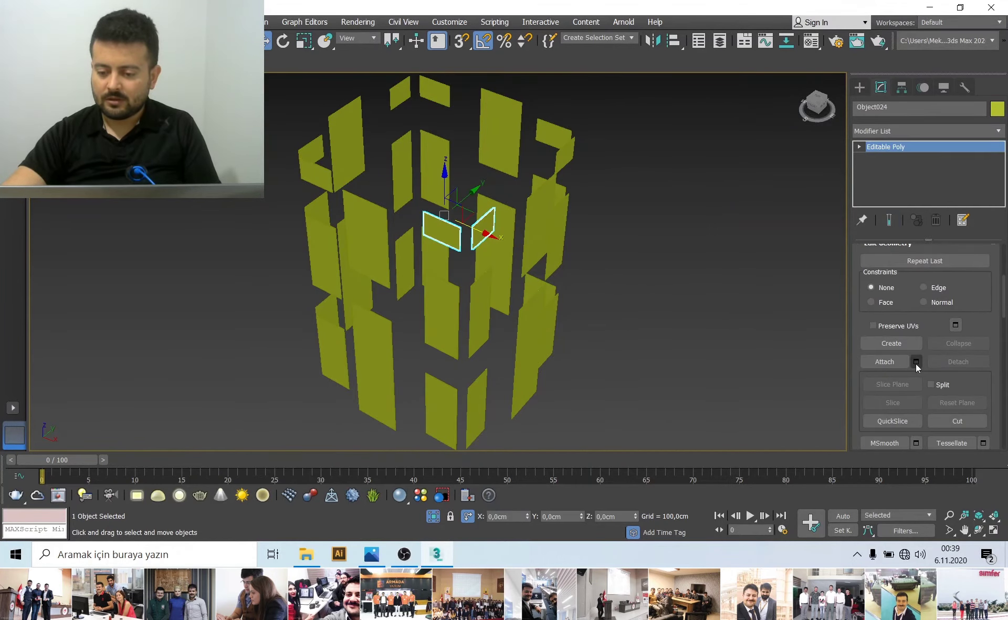
left_click(916, 362)
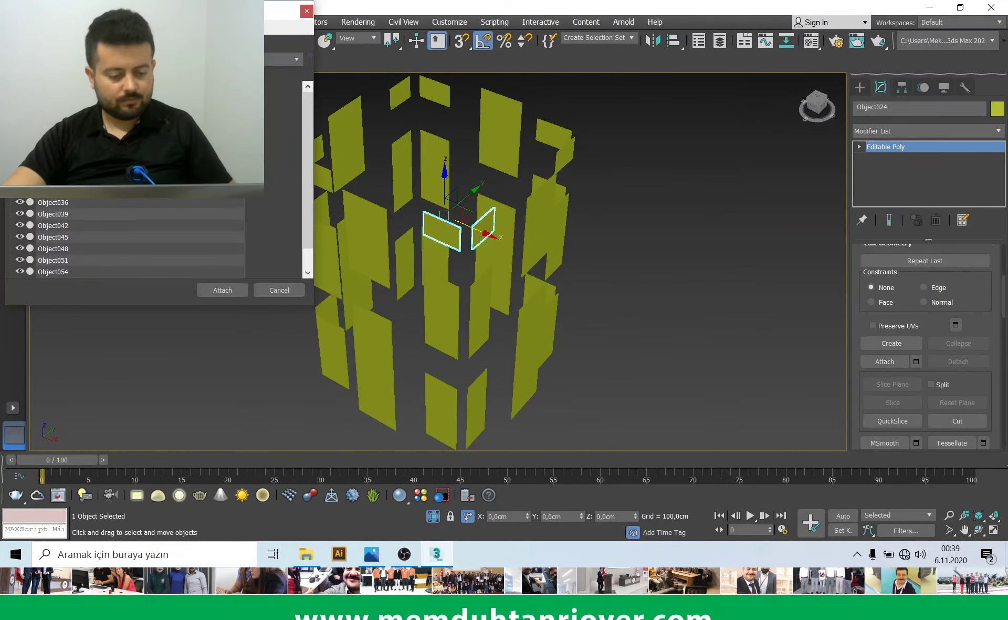
key("ctrl+a")
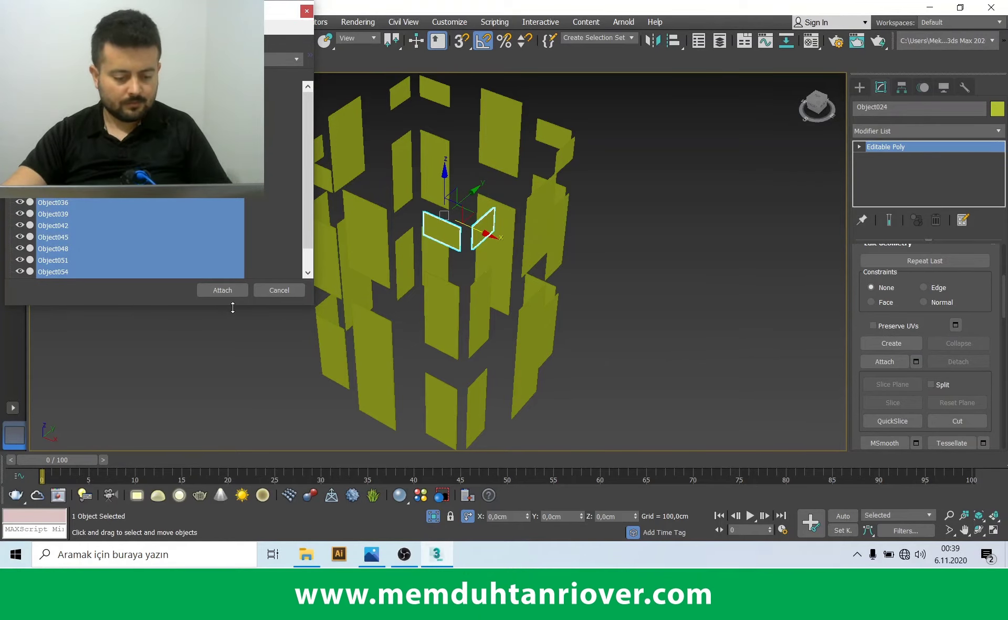
left_click(223, 291)
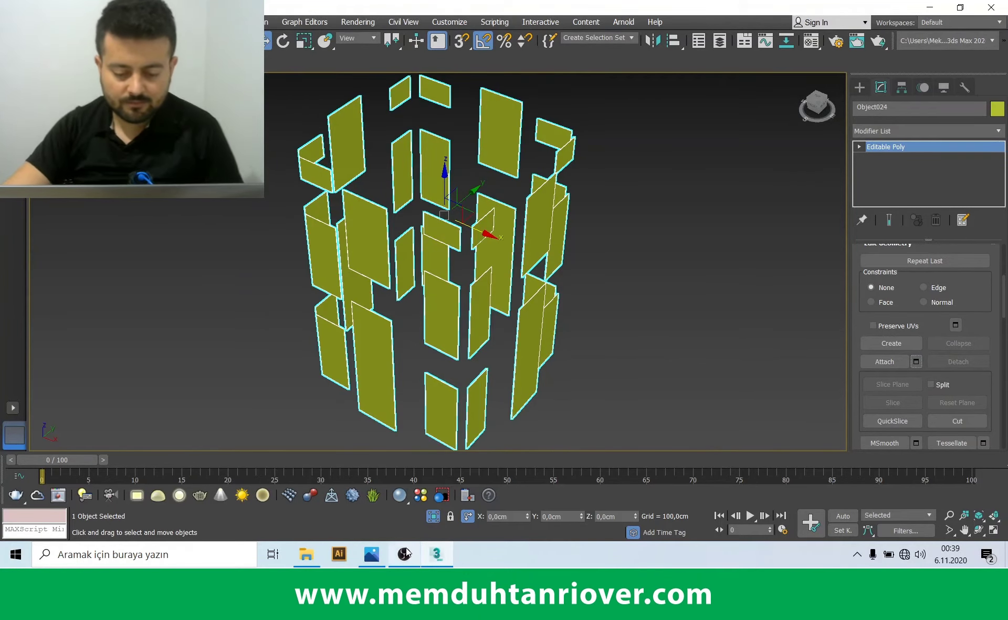
left_click(405, 554)
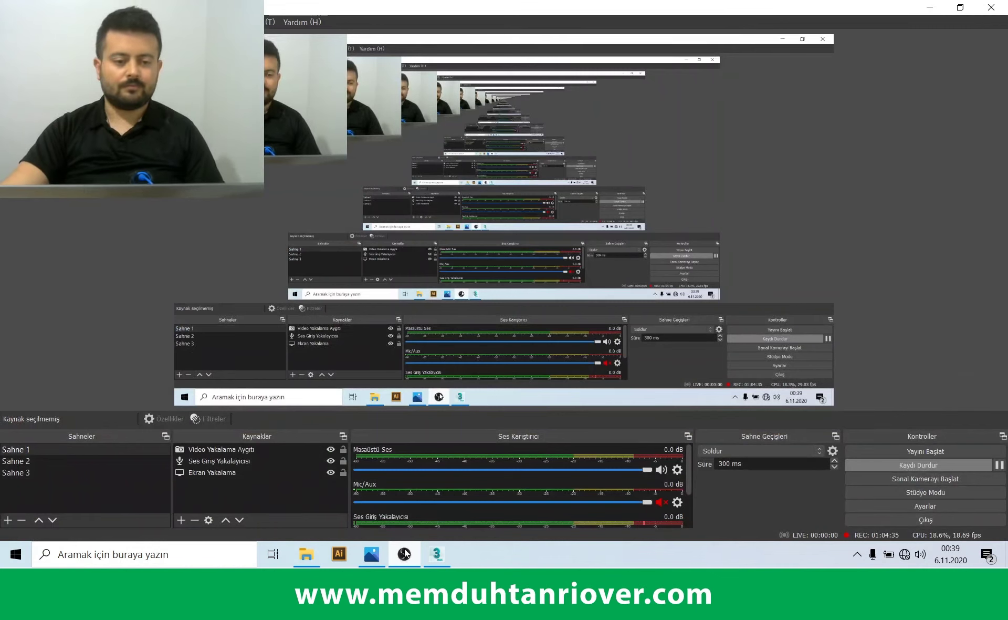
left_click(405, 553)
Select the merged glass object Object024 and hide it
middle_click_drag(579, 362, 579, 395)
left_click(636, 390)
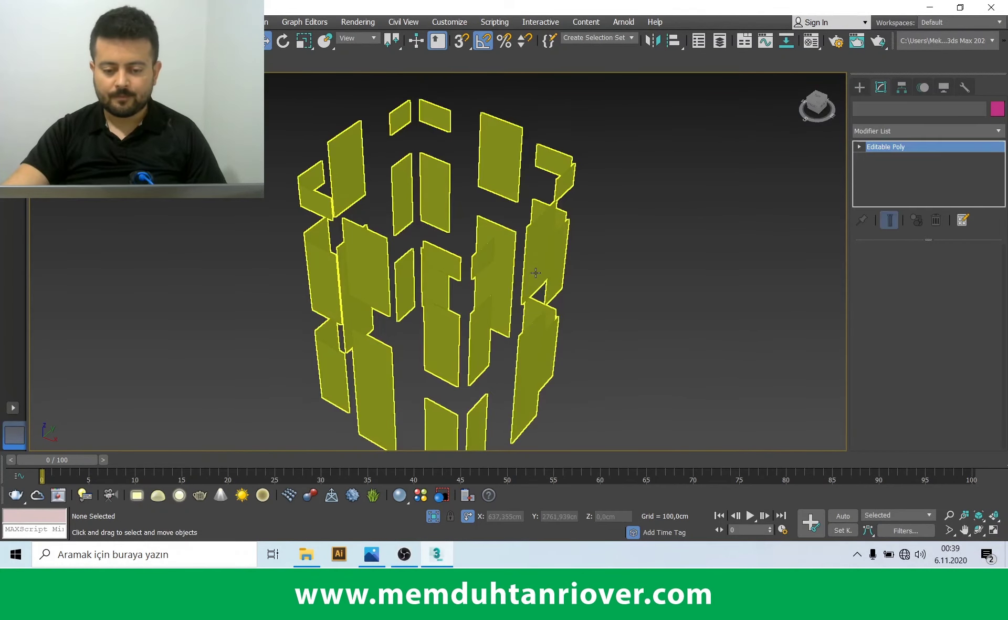
left_click(535, 273)
right_click(531, 265)
left_click(577, 218)
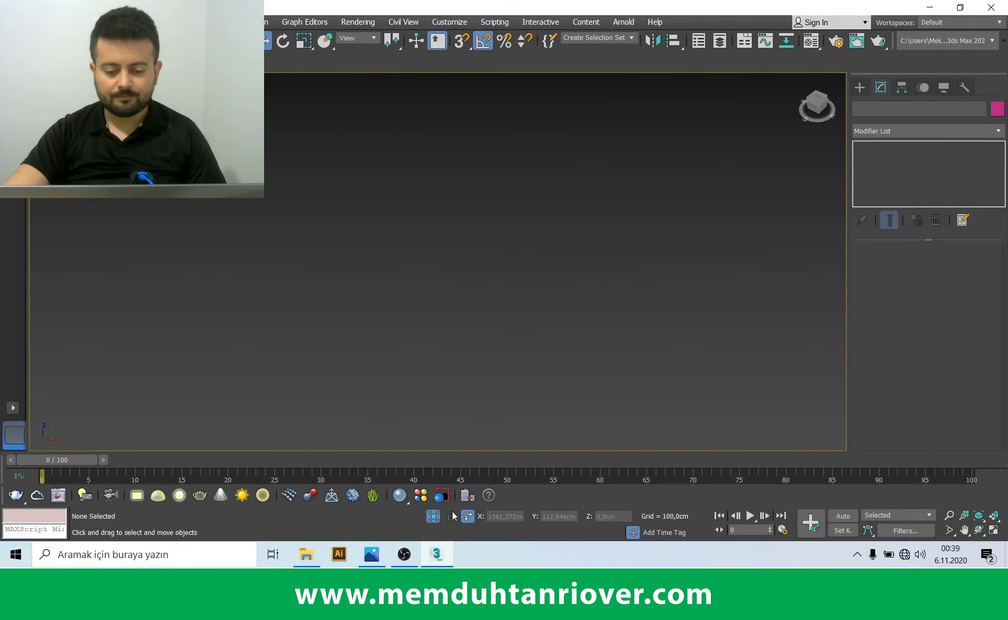
End isolation to show the whole building, then hide the floor slabs
left_click(431, 516)
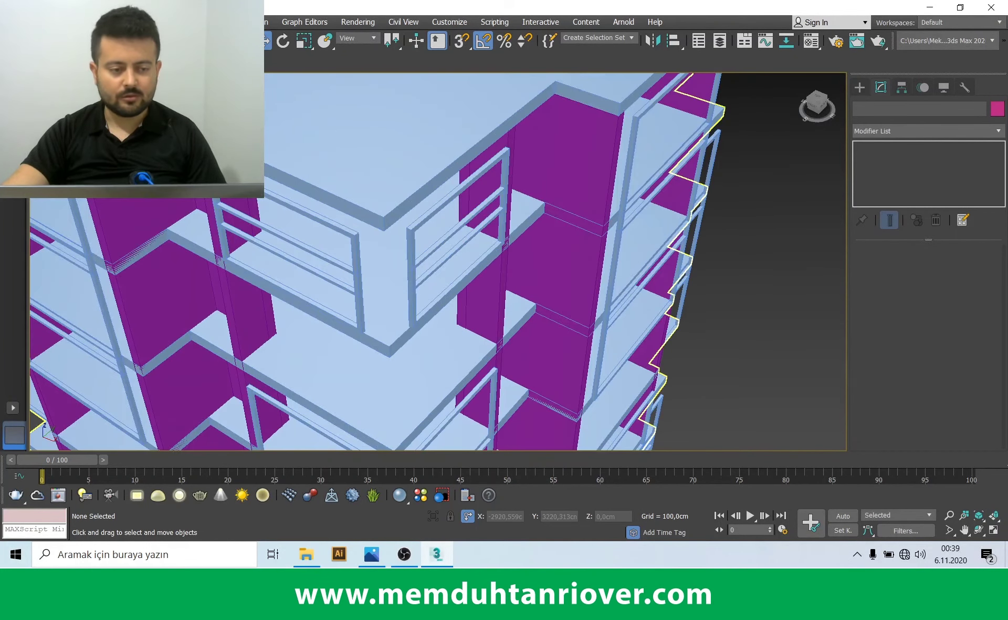
scroll(398, 279, "down", 2)
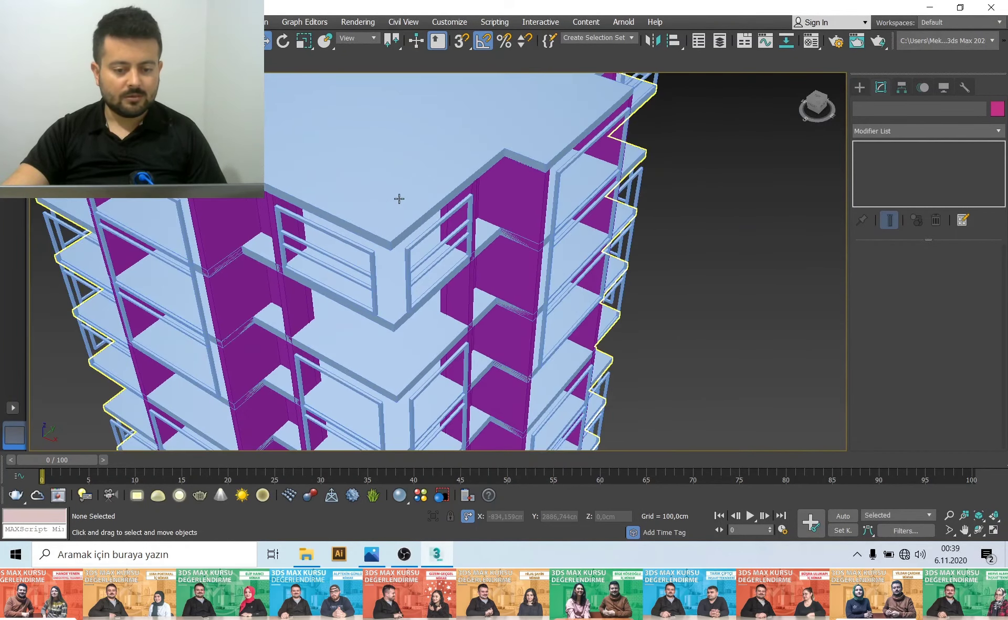
left_click(351, 171)
right_click(352, 171)
left_click(371, 124)
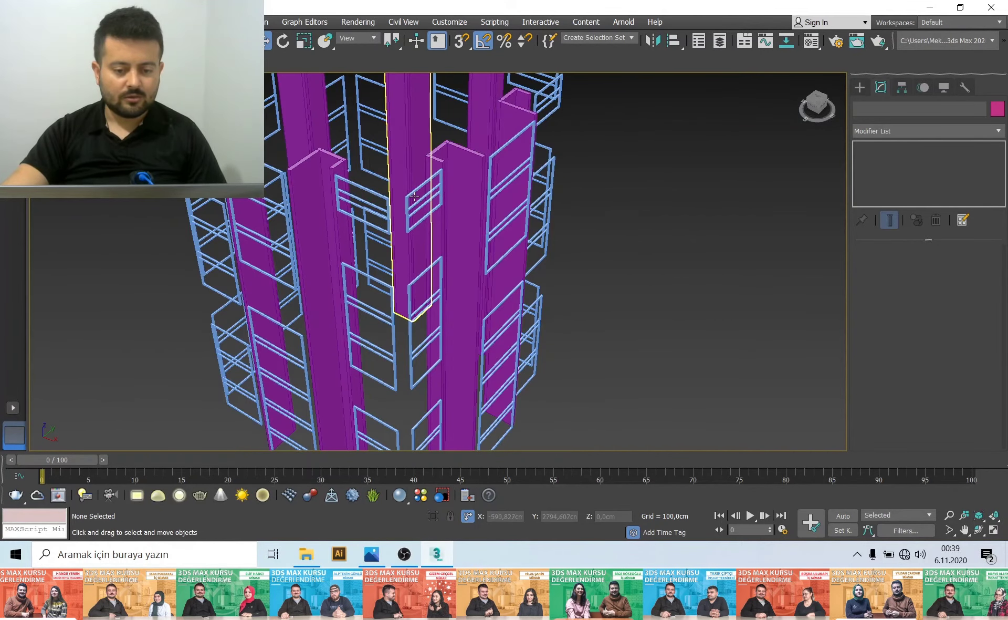
middle_click_drag(364, 178, 364, 191)
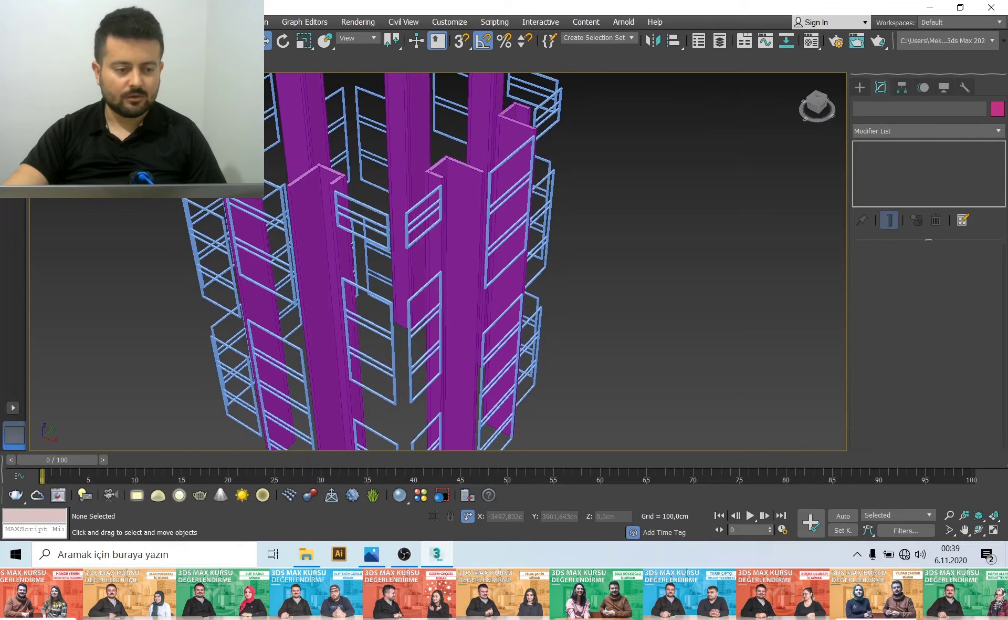
Select all five purple columns by colour and isolate them
left_click(30, 22)
mouse_move(55, 295)
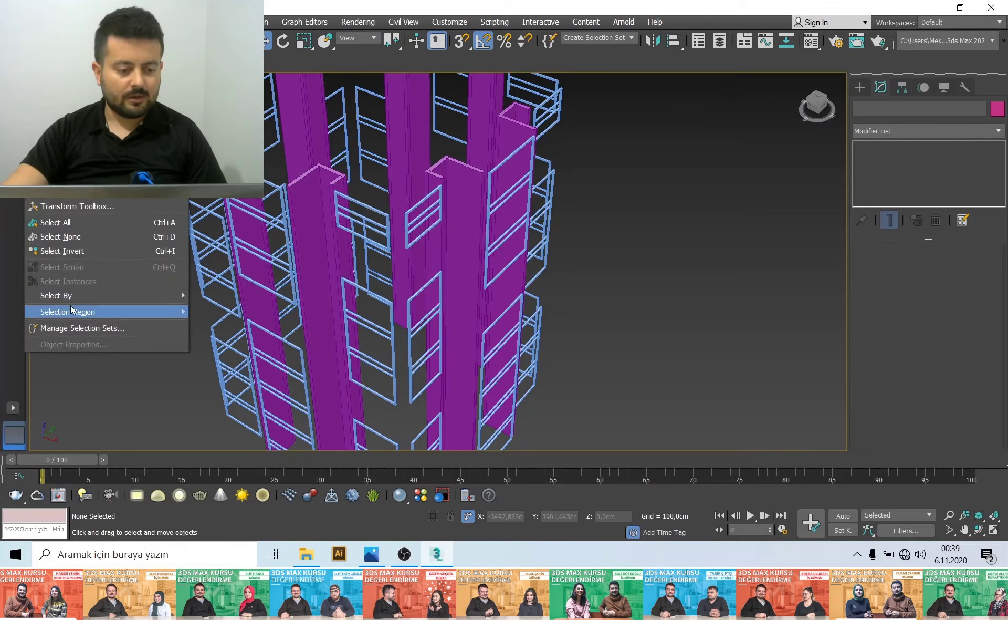
left_click(244, 318)
left_click(295, 230)
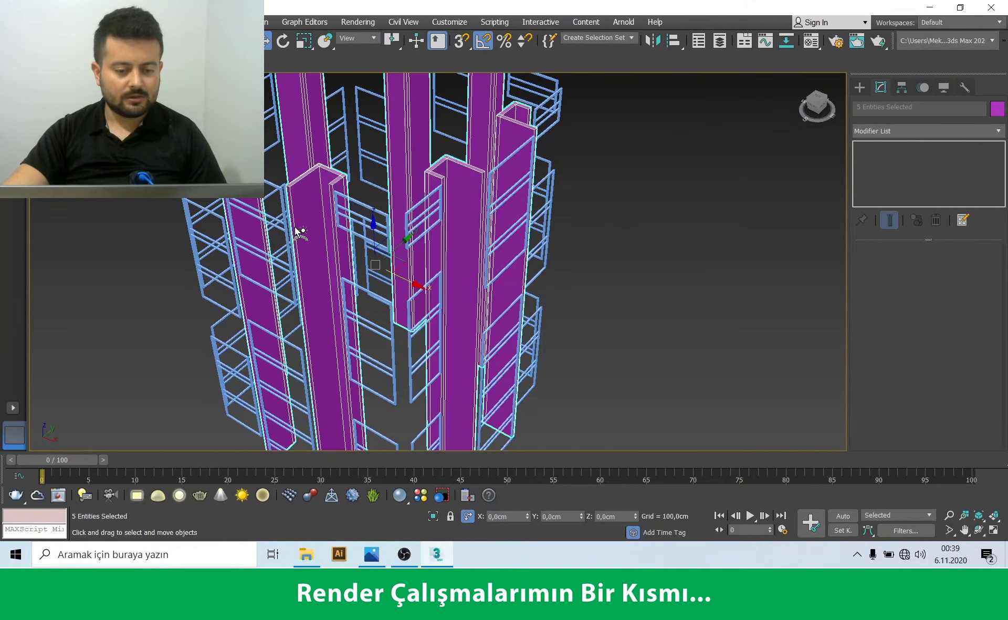
left_click(433, 516)
Attach all the columns into a single column object, Box071
left_click(588, 320)
left_click(531, 245)
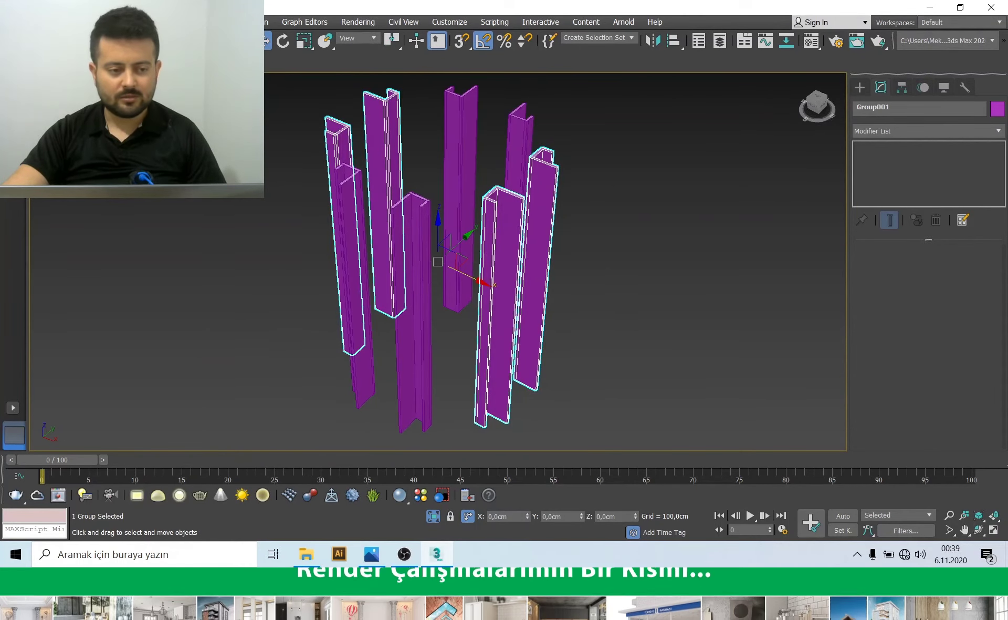
left_click(488, 135)
left_click(513, 127)
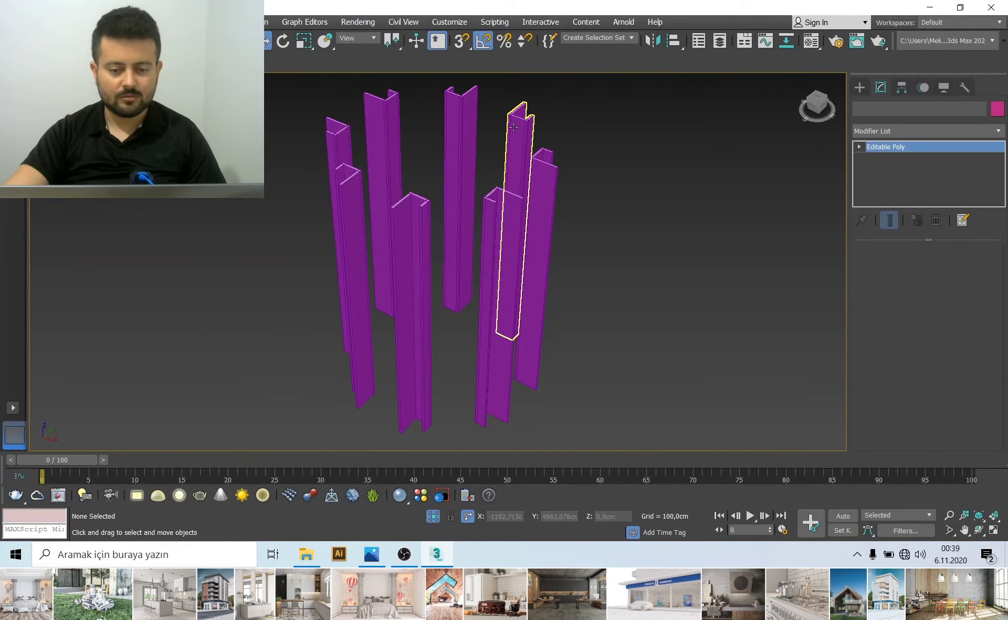
left_click(515, 236)
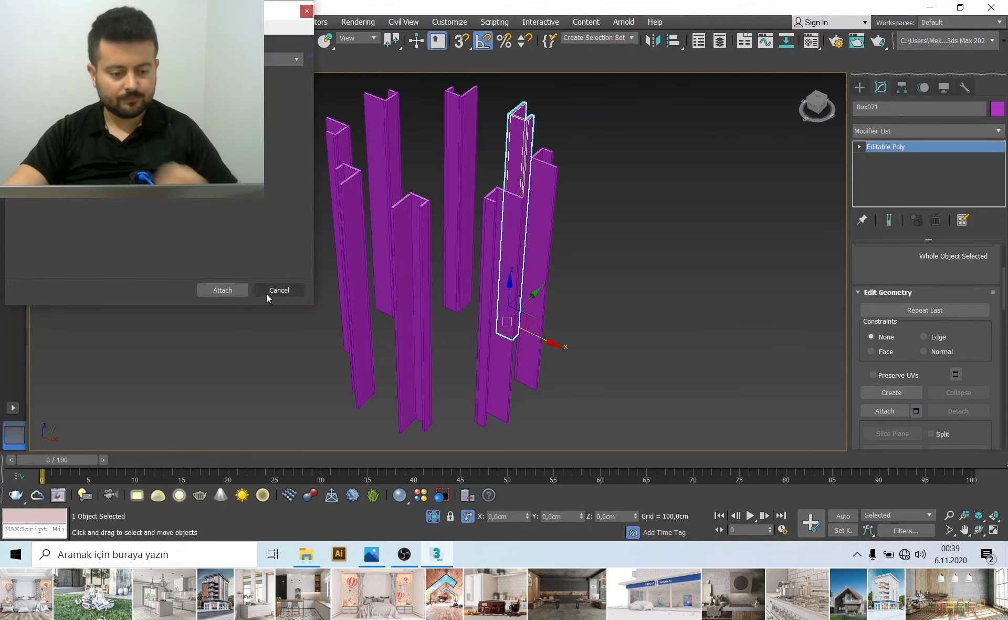
left_click(230, 295)
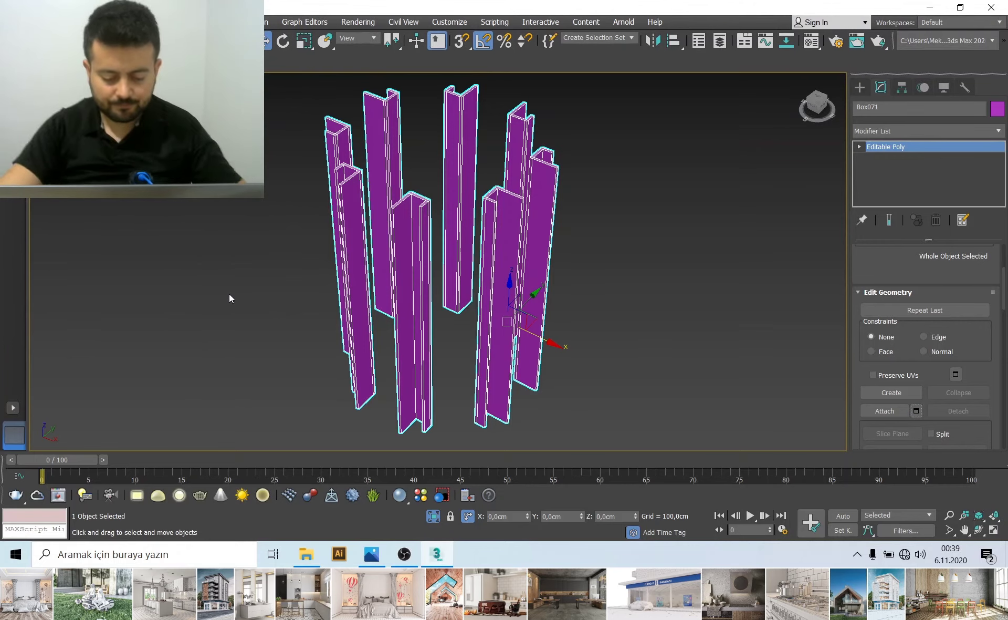
Hide the merged columns and exit isolation so the window frames reappear
right_click(466, 373)
left_click(499, 326)
left_click(434, 517)
left_click_drag(613, 298, 569, 179)
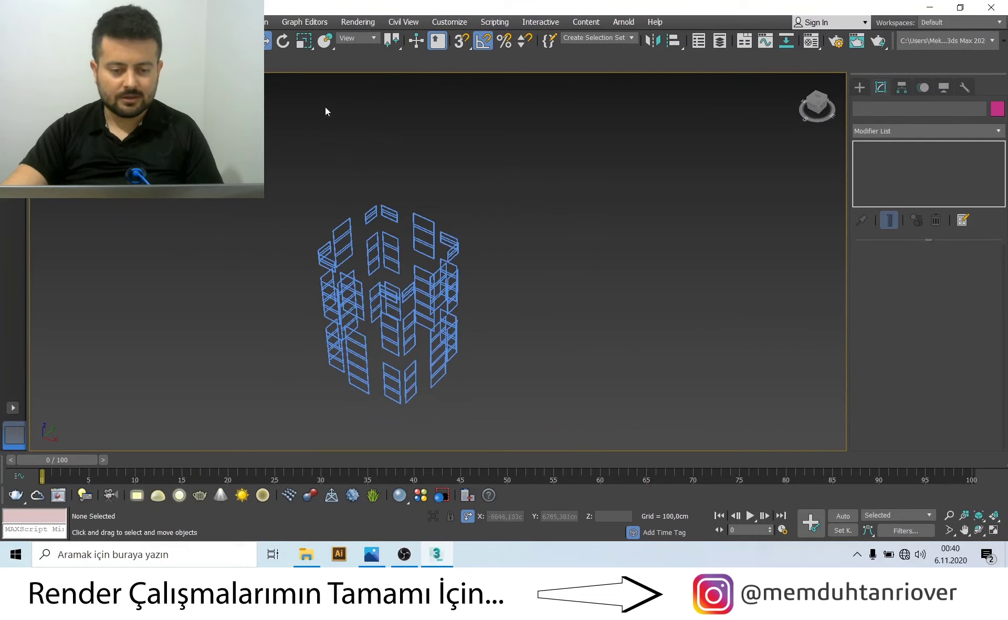
Select the remaining window frames, zoom to them, and pick one frame to edit
key("ctrl+a")
key("z")
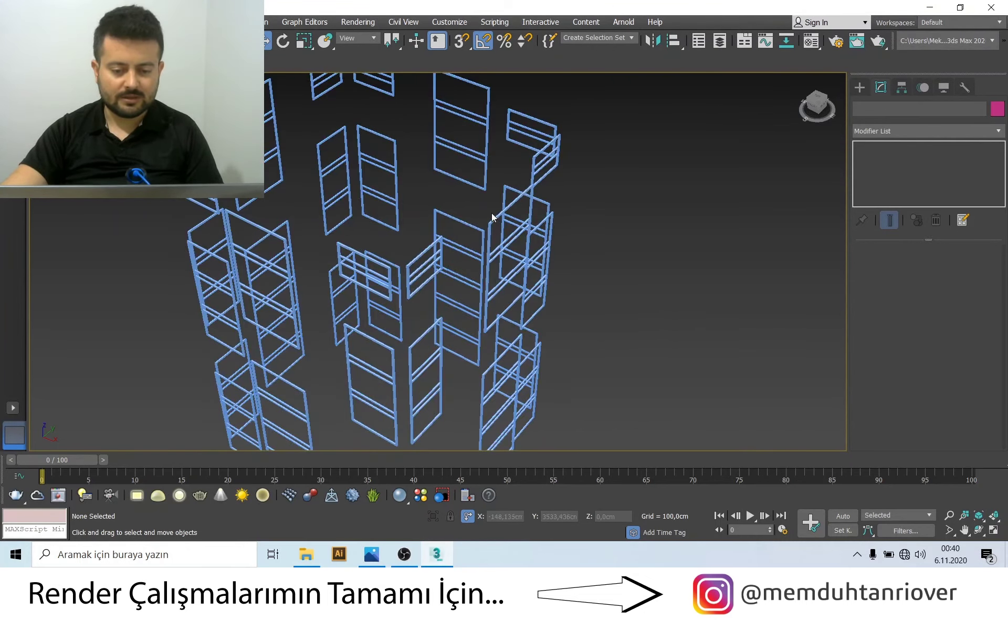
left_click(493, 219)
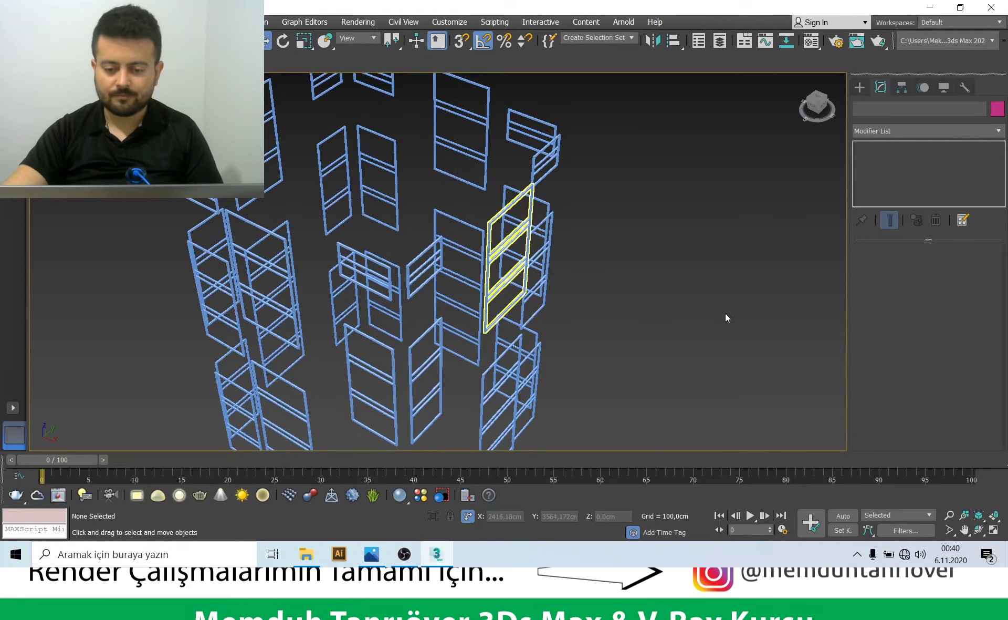
key("1")
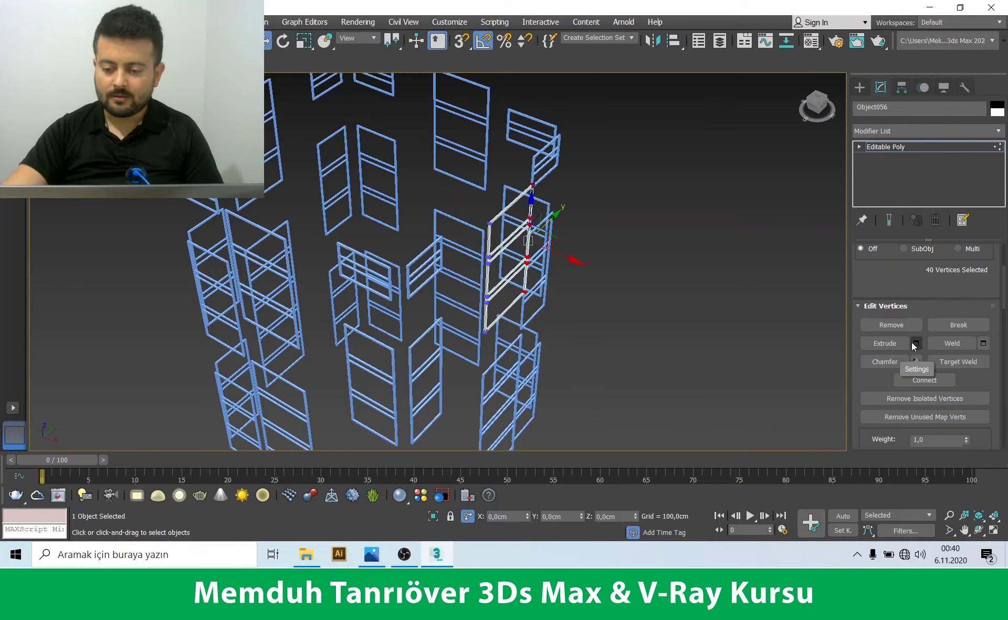
left_click_drag(893, 286, 889, 240)
left_click_drag(899, 412, 894, 319)
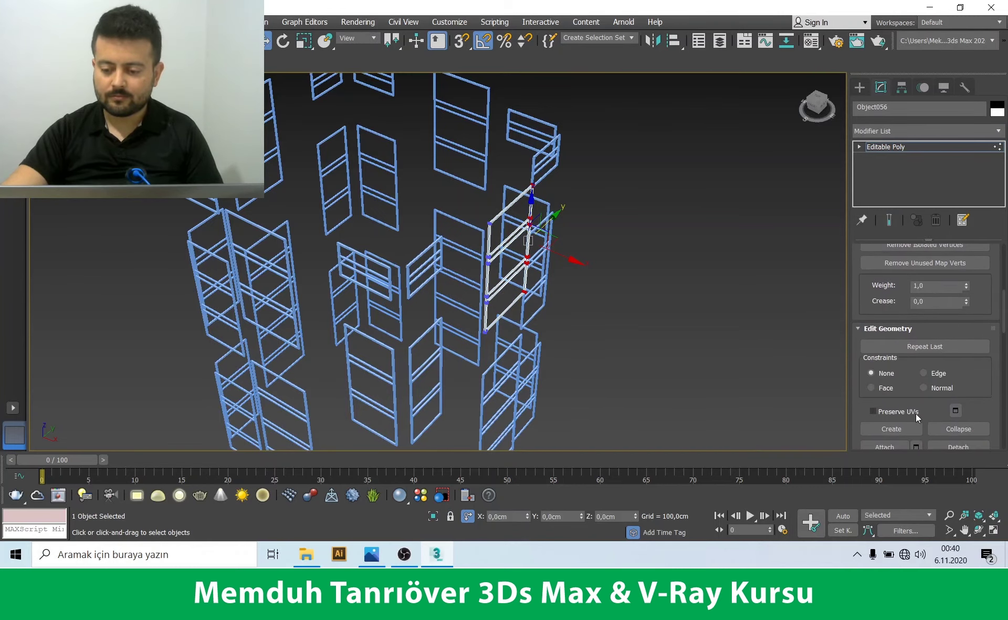
Attach all window frames into Object056, isolate it, and clear the selection
left_click(916, 446)
left_click(225, 272, "shift")
left_click(229, 293)
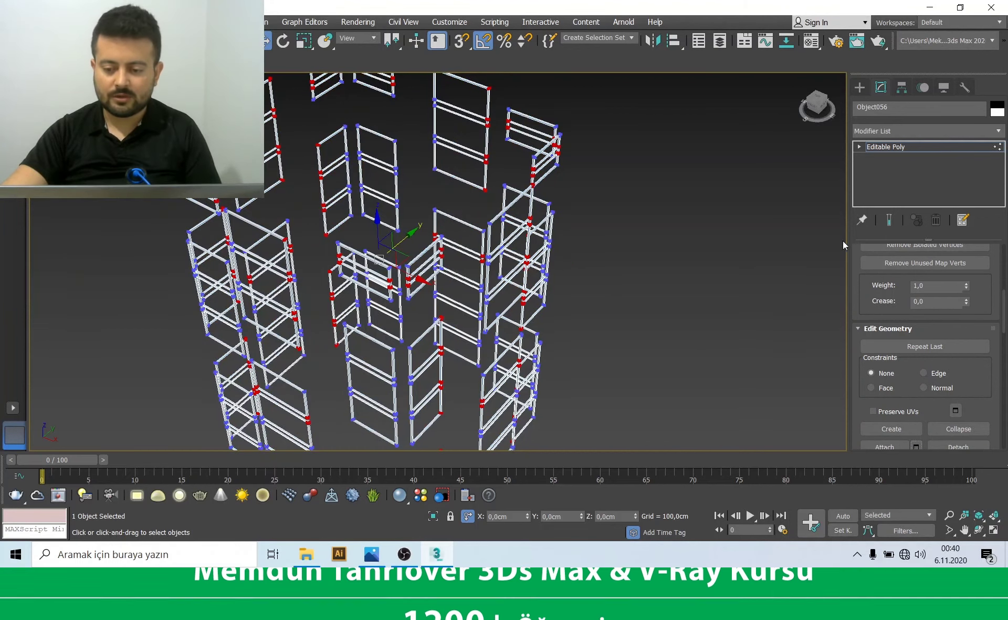
left_click_drag(861, 242, 874, 320)
scroll(884, 282, "up", 4)
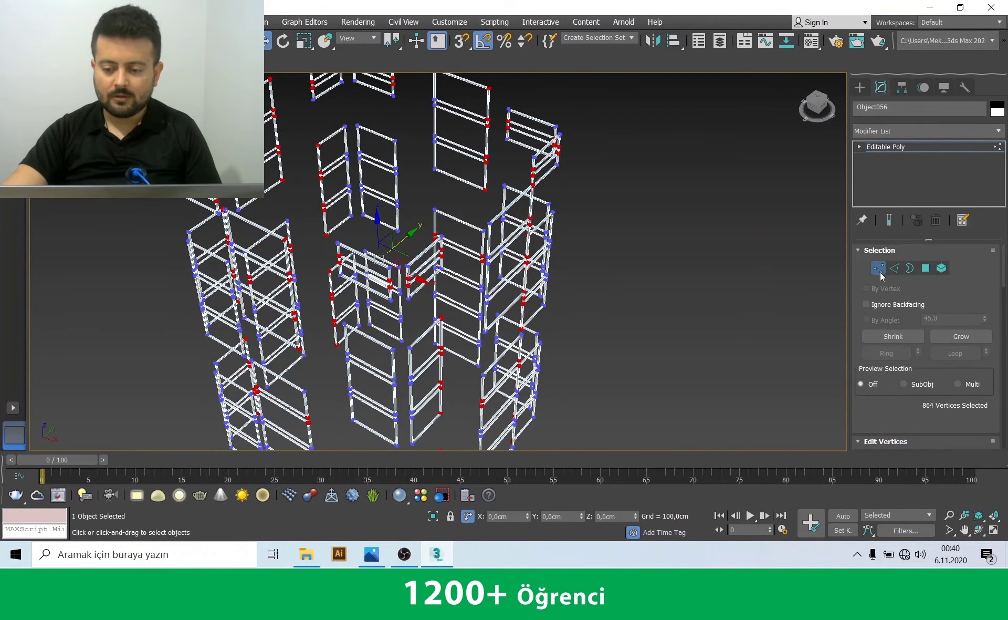
left_click(878, 270)
left_click(432, 515)
left_click(650, 326)
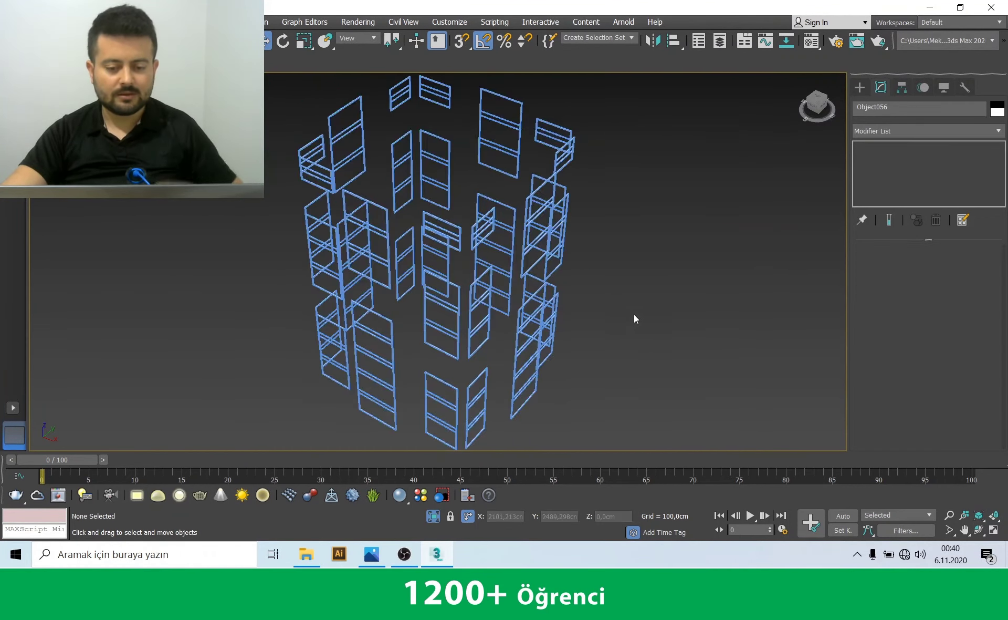
Unhide all building parts and orbit to front and angled views
right_click(563, 405)
left_click(594, 344)
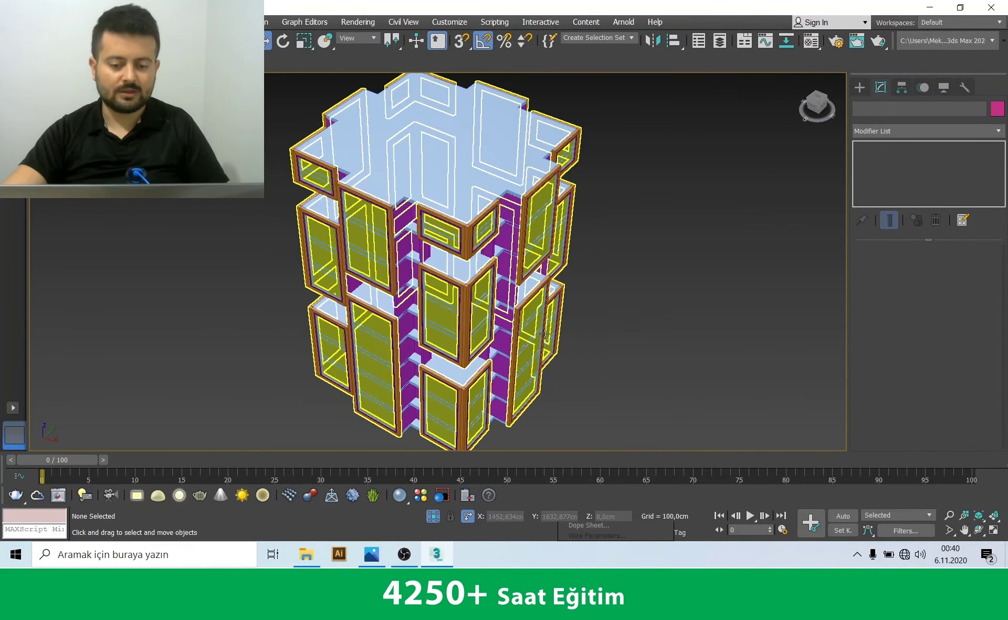
middle_click_drag(638, 319, 572, 294, "alt")
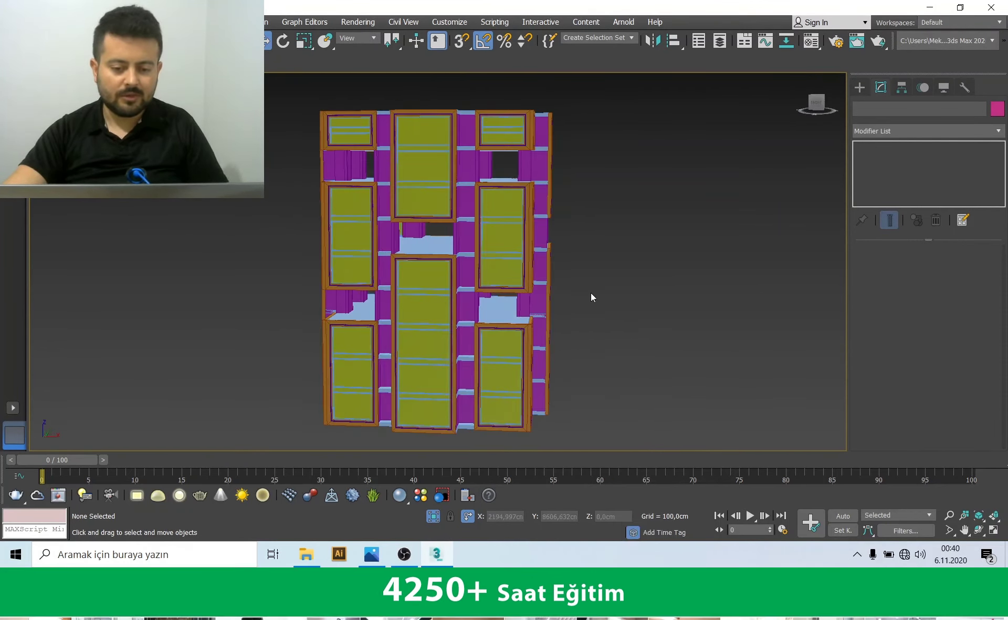
scroll(590, 298, "up", 5)
mouse_move(590, 297)
middle_mouse_down("alt")
mouse_move(346, 274)
mouse_move(405, 288)
middle_mouse_up("alt")
scroll(427, 225, "up", 4)
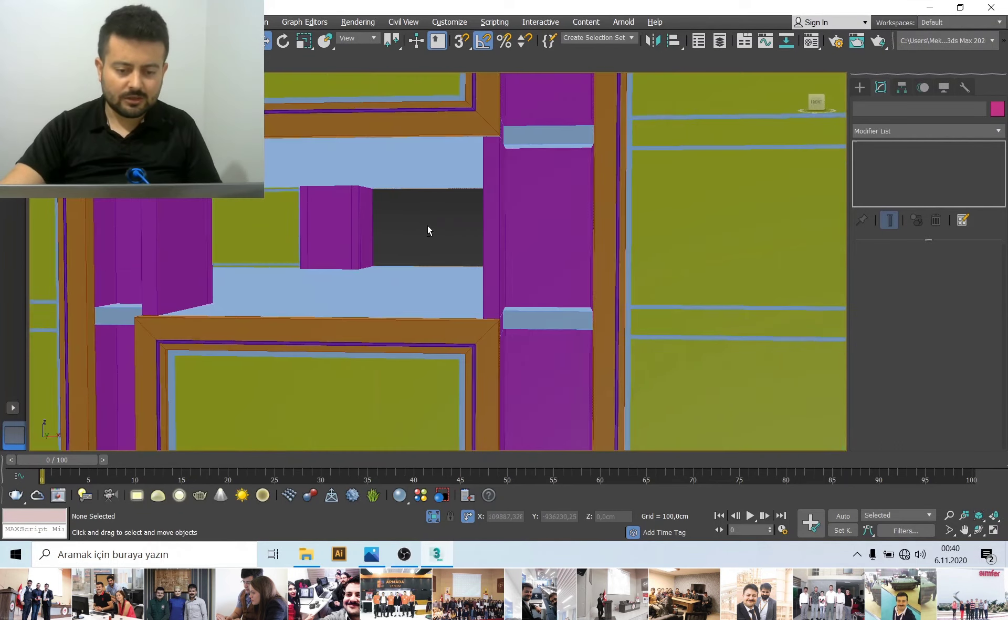
scroll(447, 215, "up", 3)
middle_click_drag(447, 214, 445, 228, "alt")
Inspect the wall between the windows and the merged columns from an angled view
left_click(618, 315)
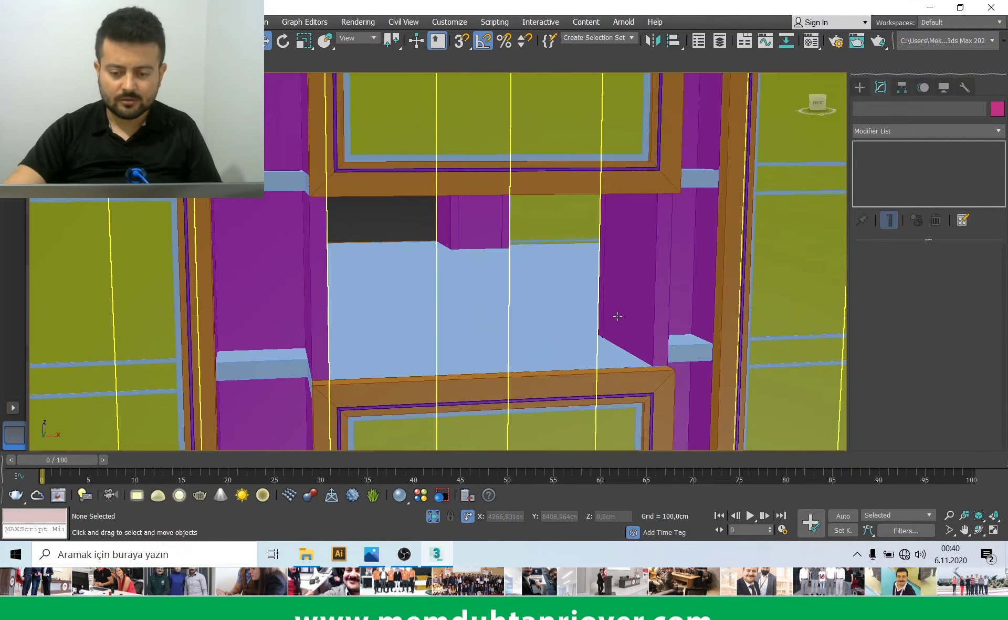
left_click(569, 322)
middle_click_drag(569, 322, 502, 326, "alt")
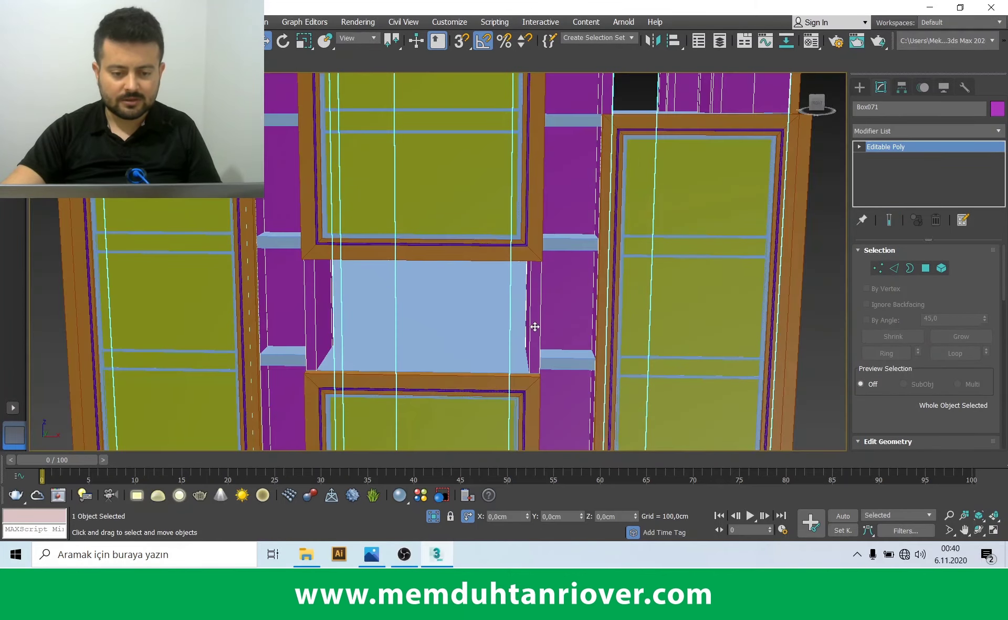
scroll(497, 329, "down", 3)
scroll(487, 337, "down", 4)
left_click(464, 344)
scroll(449, 349, "up", 7)
scroll(449, 348, "down", 4)
scroll(446, 344, "up", 1)
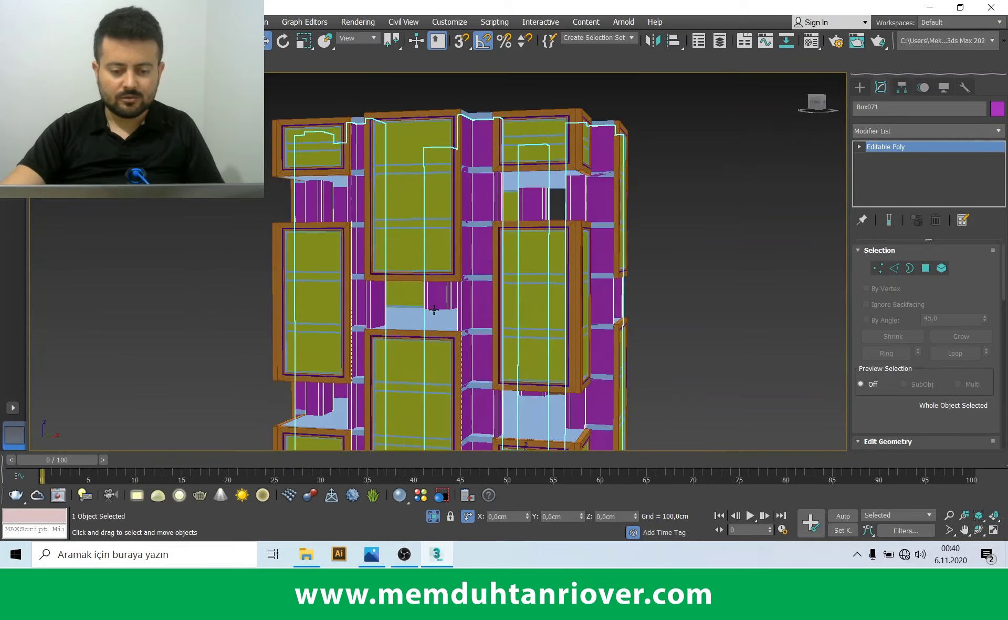
scroll(462, 326, "down", 5)
left_click(646, 301)
View the windows from the side, select Box071, and restore four viewports
scroll(298, 282, "up", 4)
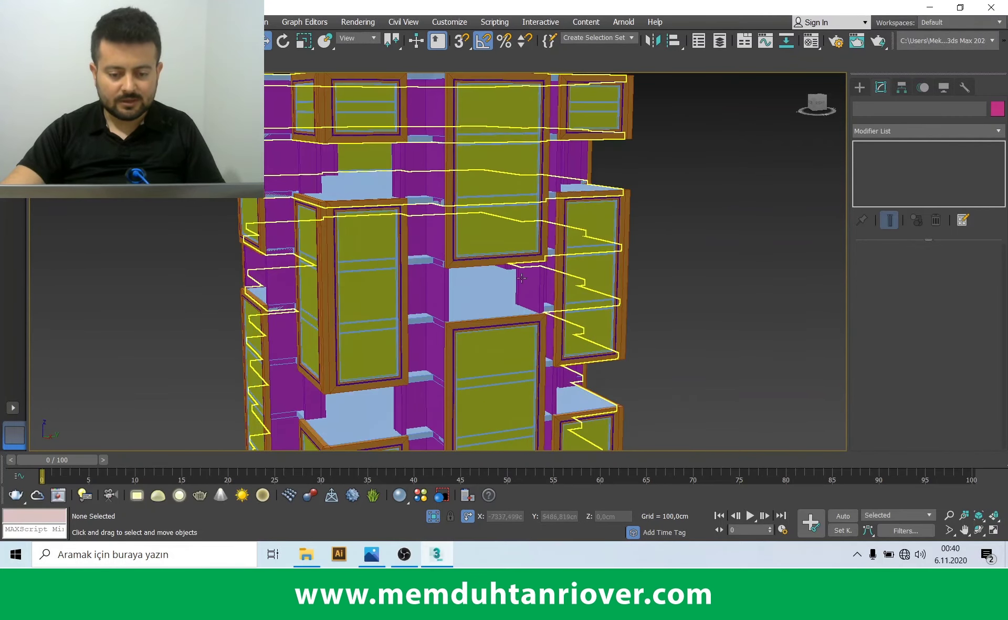
scroll(298, 282, "up", 3)
scroll(318, 293, "up", 3)
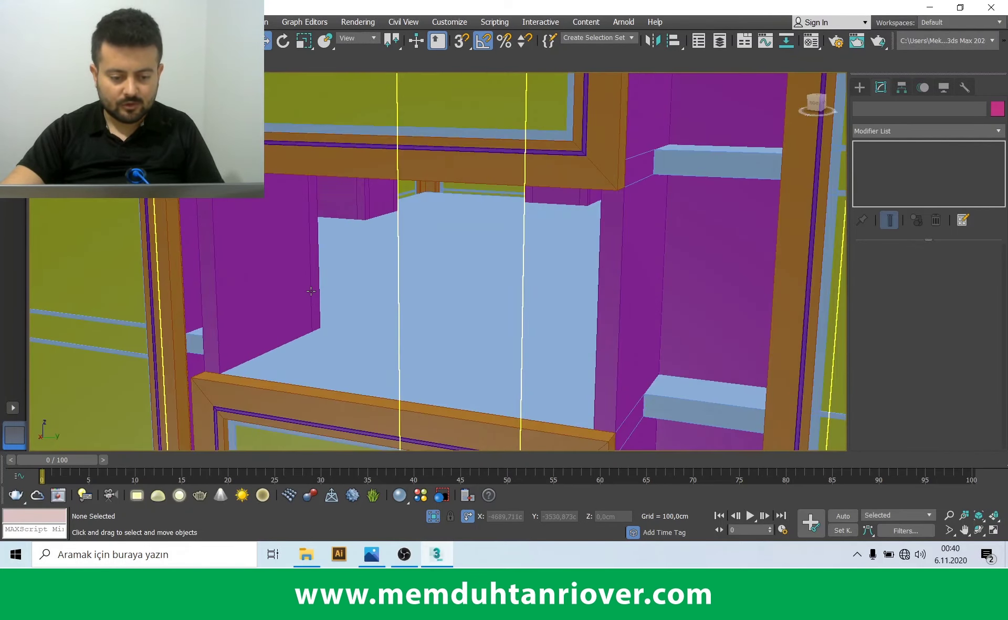
scroll(403, 311, "up", 3)
scroll(754, 286, "up", 2)
middle_click_drag(754, 285, 623, 272, "alt")
left_click(623, 273)
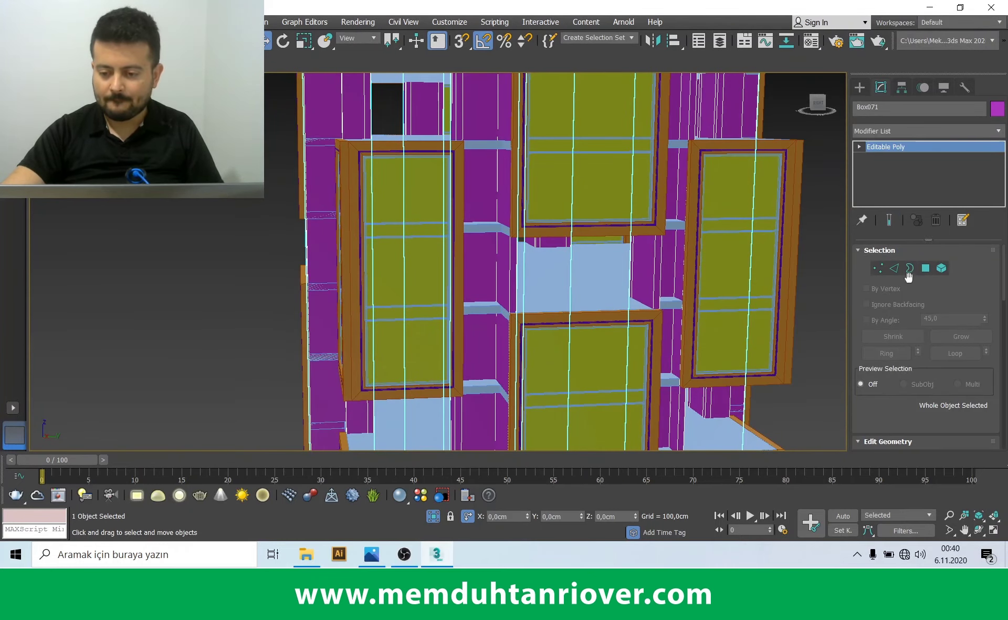
key("alt+w")
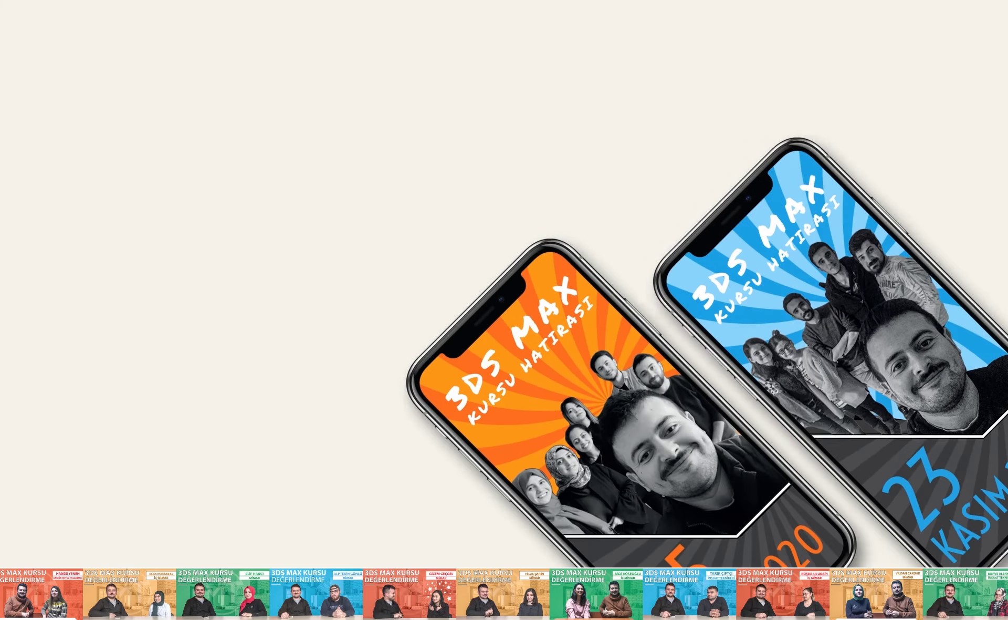